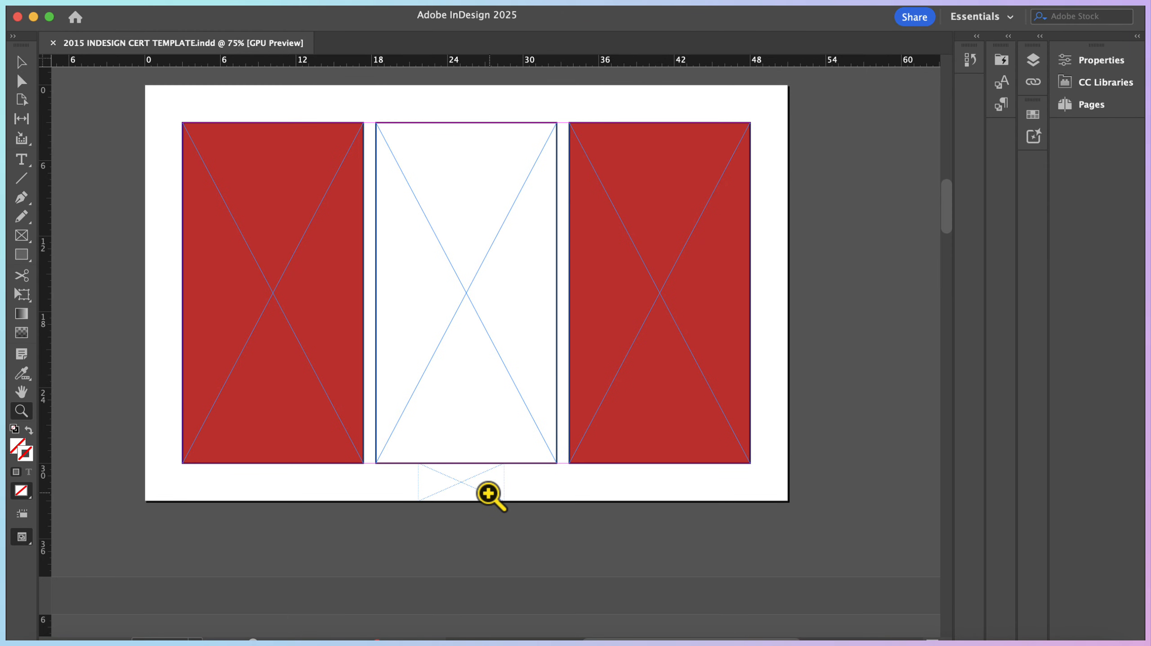
Open the A-Parent page for editing
scroll(511, 493, "up", 14)
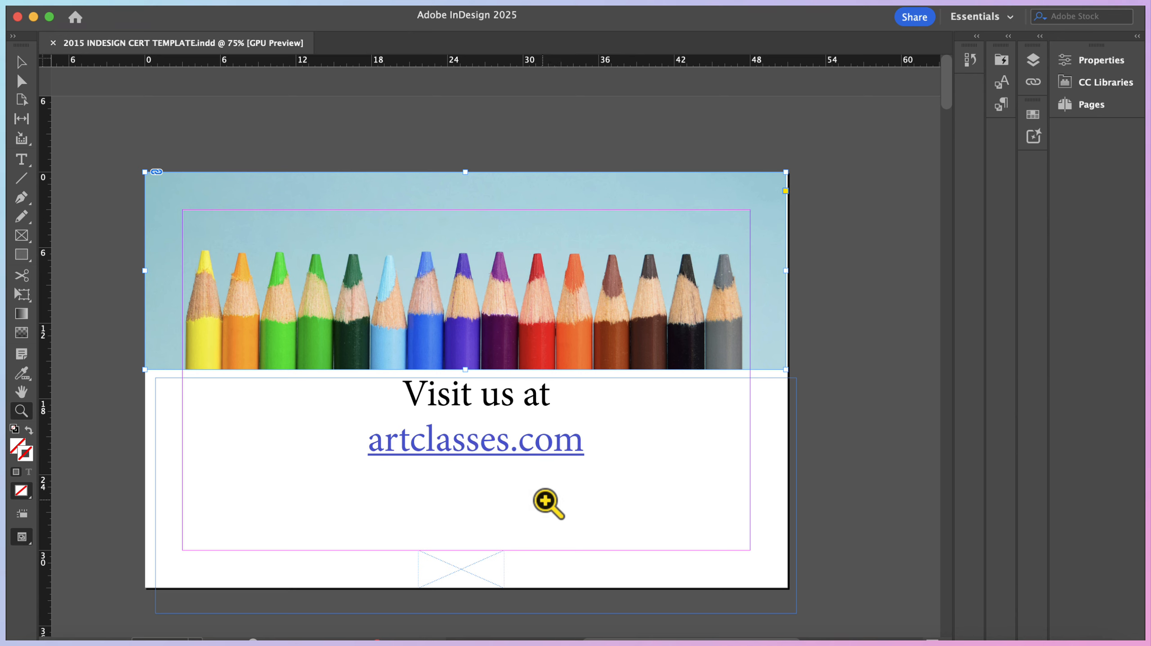
left_click(1069, 107)
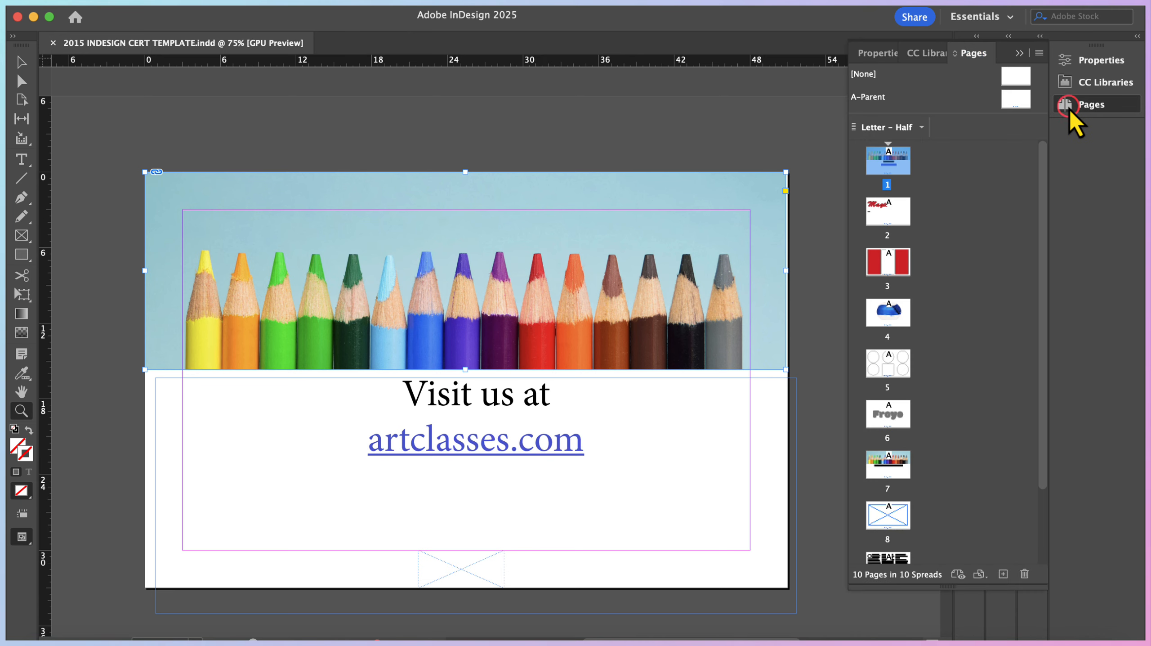
double_click(1020, 103)
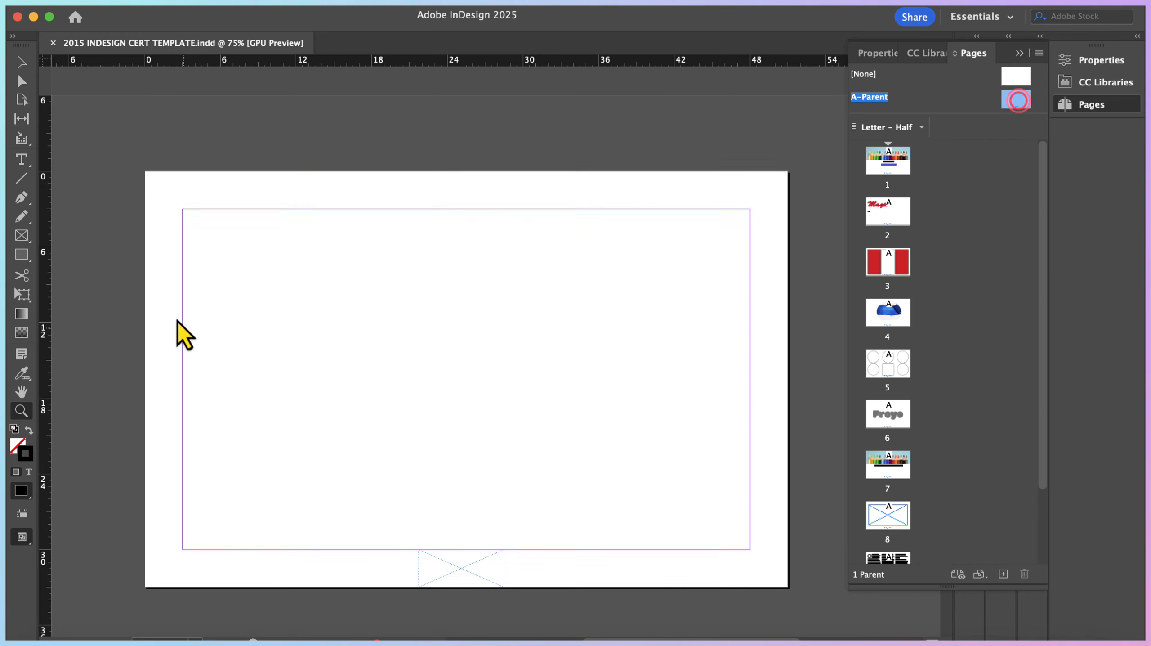
Insert a Current Page Number marker in the small frame below the bottom margin of the A-Parent page
left_click(26, 167)
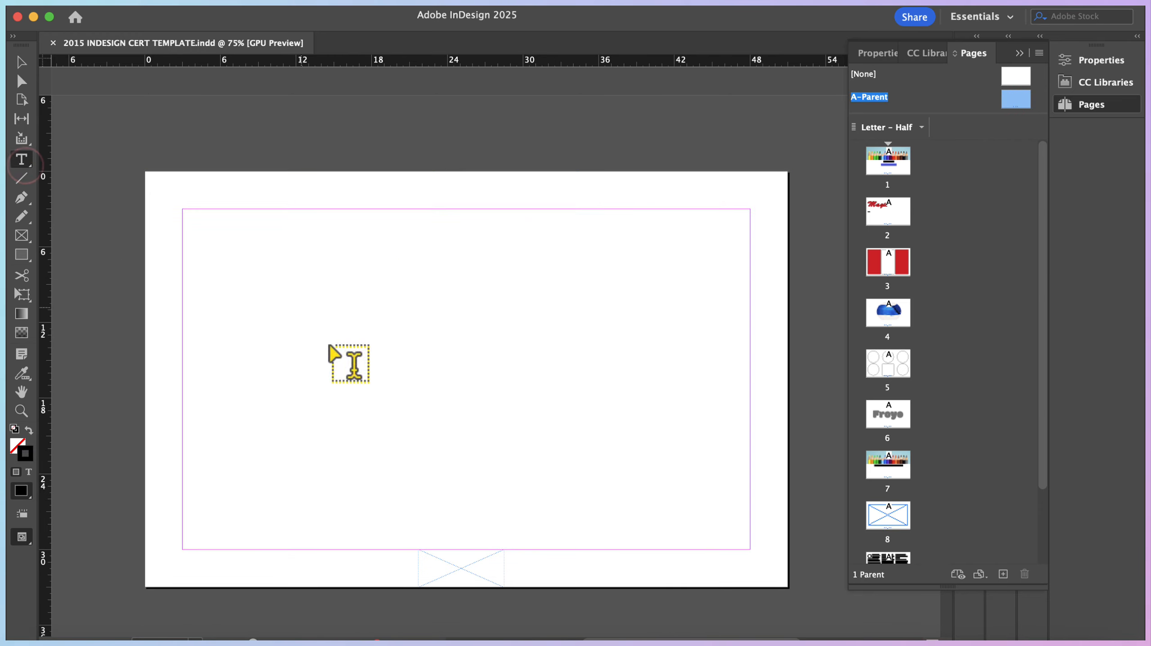
left_click_drag(455, 566, 456, 566)
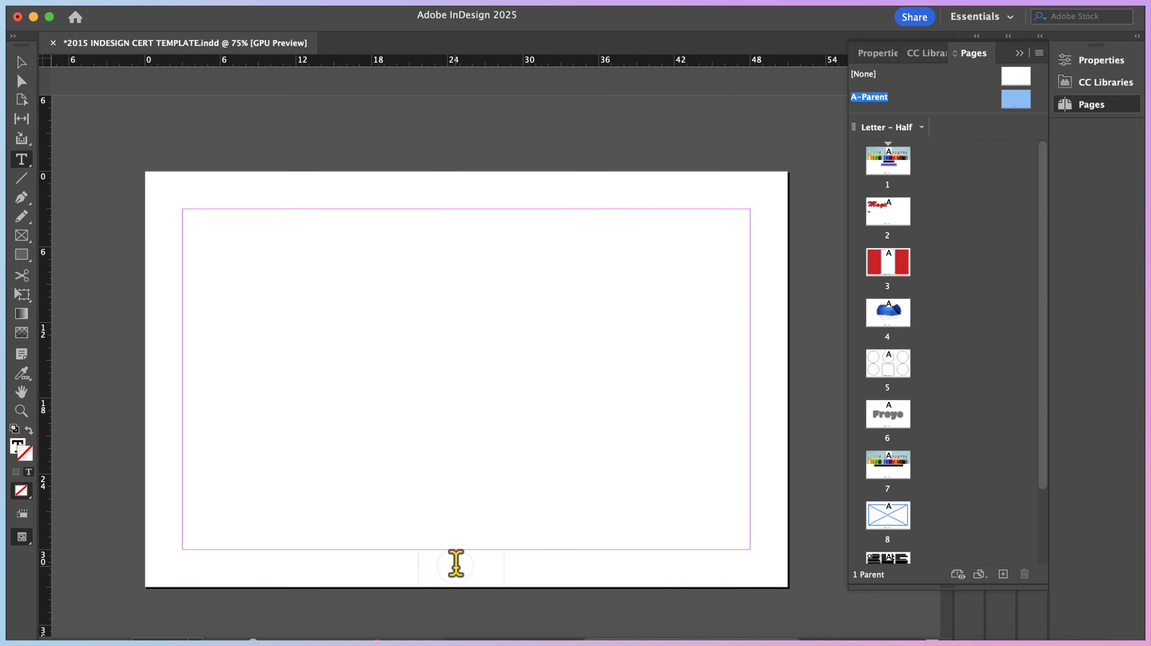
left_click(232, 4)
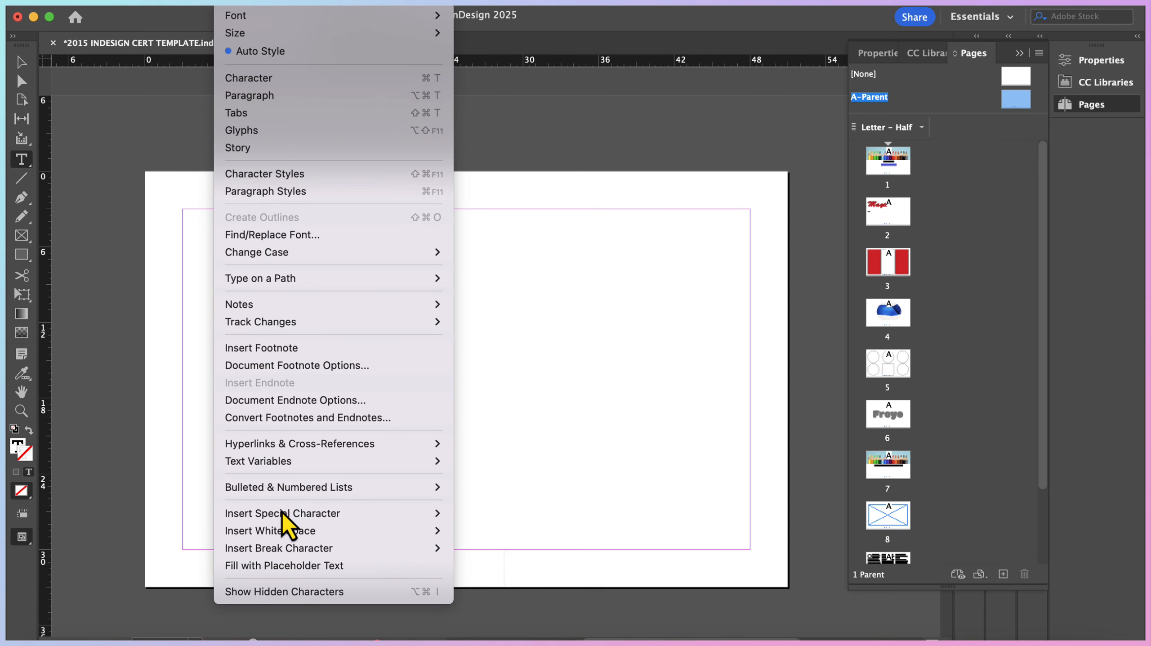
mouse_move(284, 516)
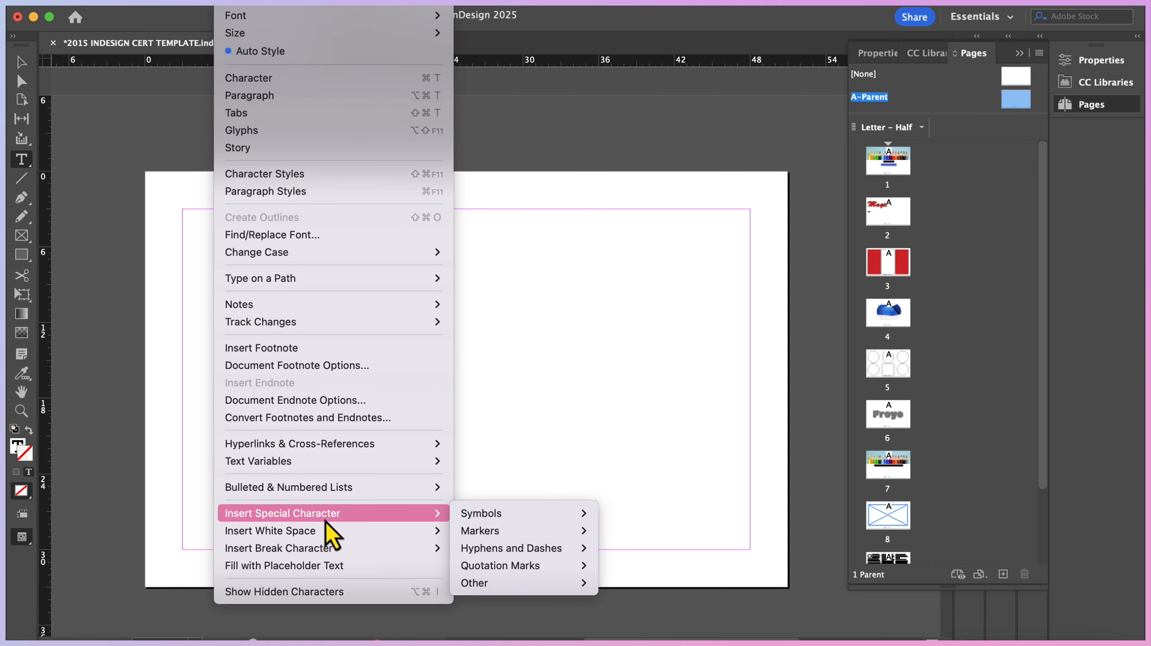
mouse_move(464, 534)
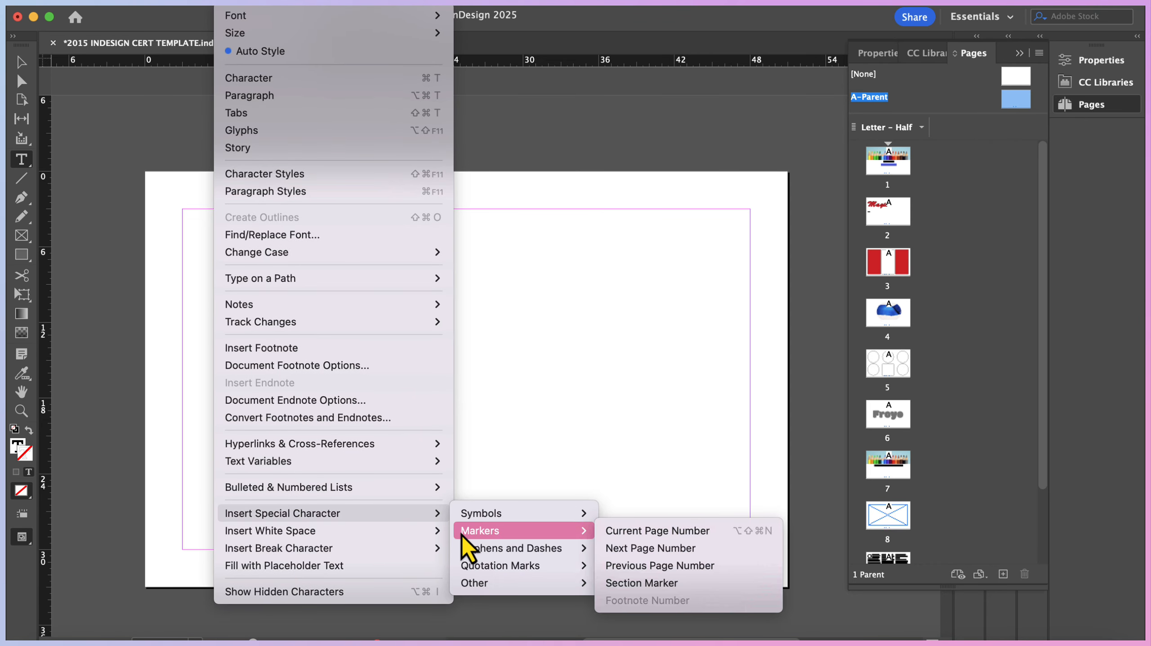
left_click(664, 532)
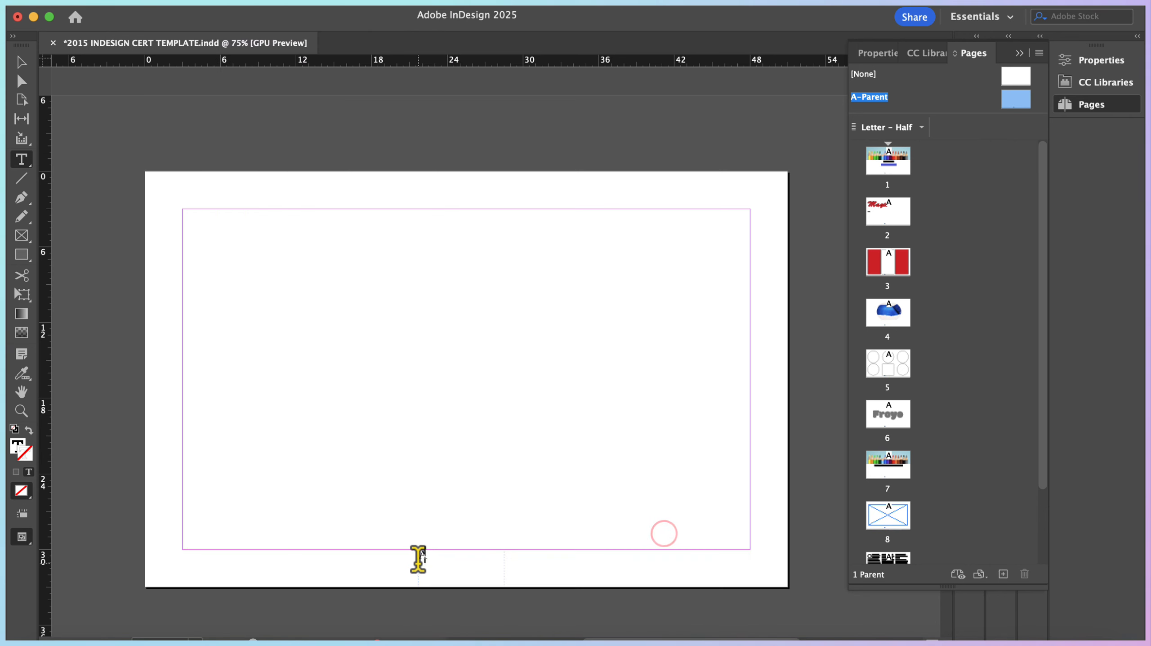
Center-align the page number marker on A-Parent, and check the numbering on pages 1 to 3
left_click_drag(415, 555, 425, 561)
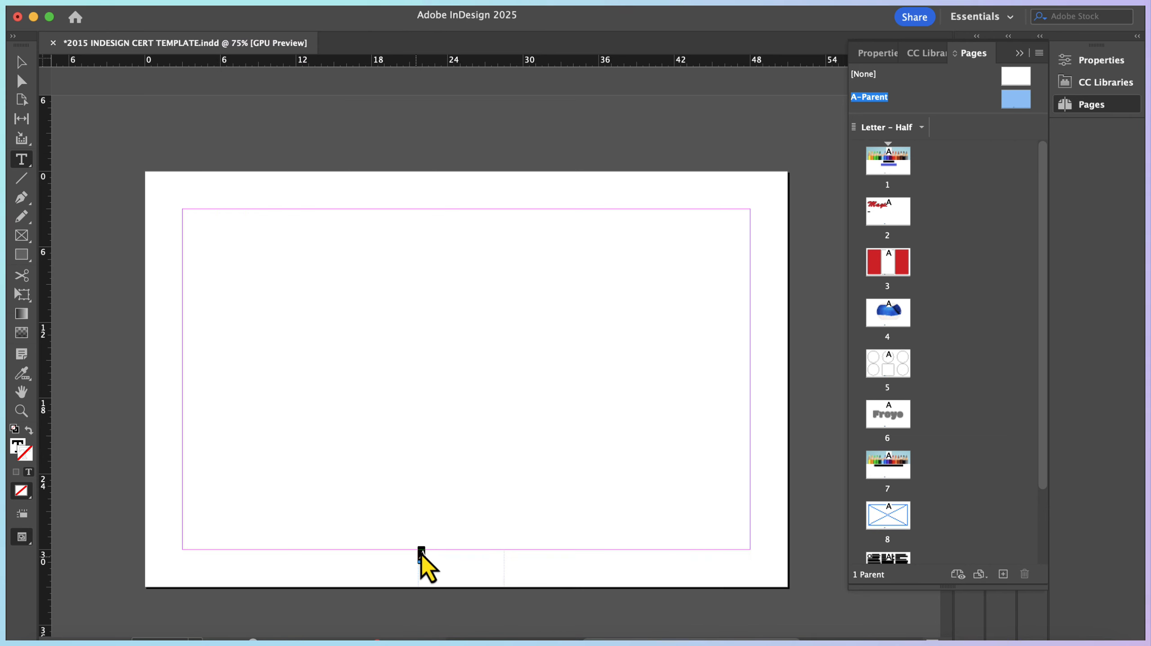
left_click(1117, 59)
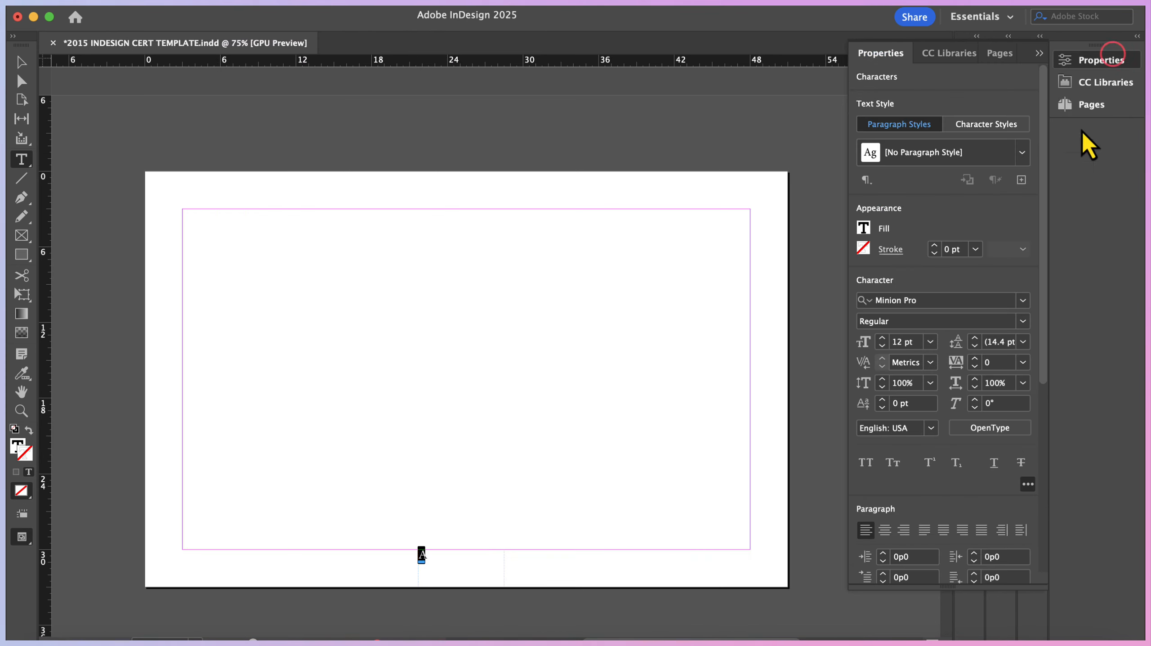
left_click(885, 529)
left_click(1108, 105)
left_click_drag(879, 183, 888, 178)
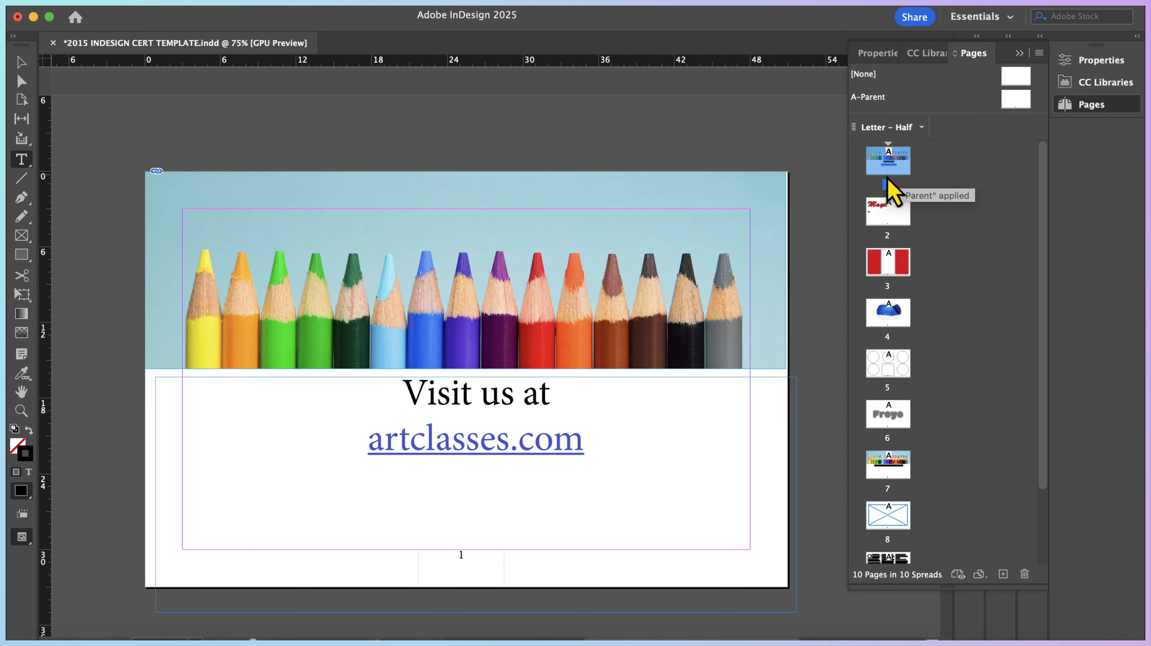
double_click(878, 218)
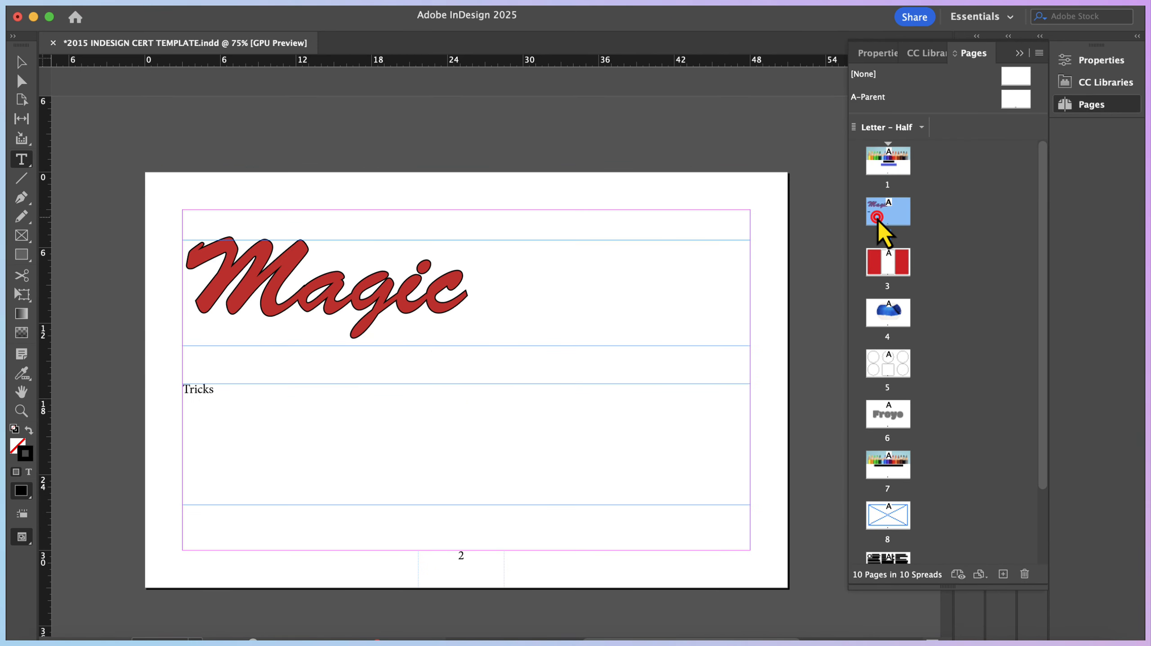
double_click(882, 262)
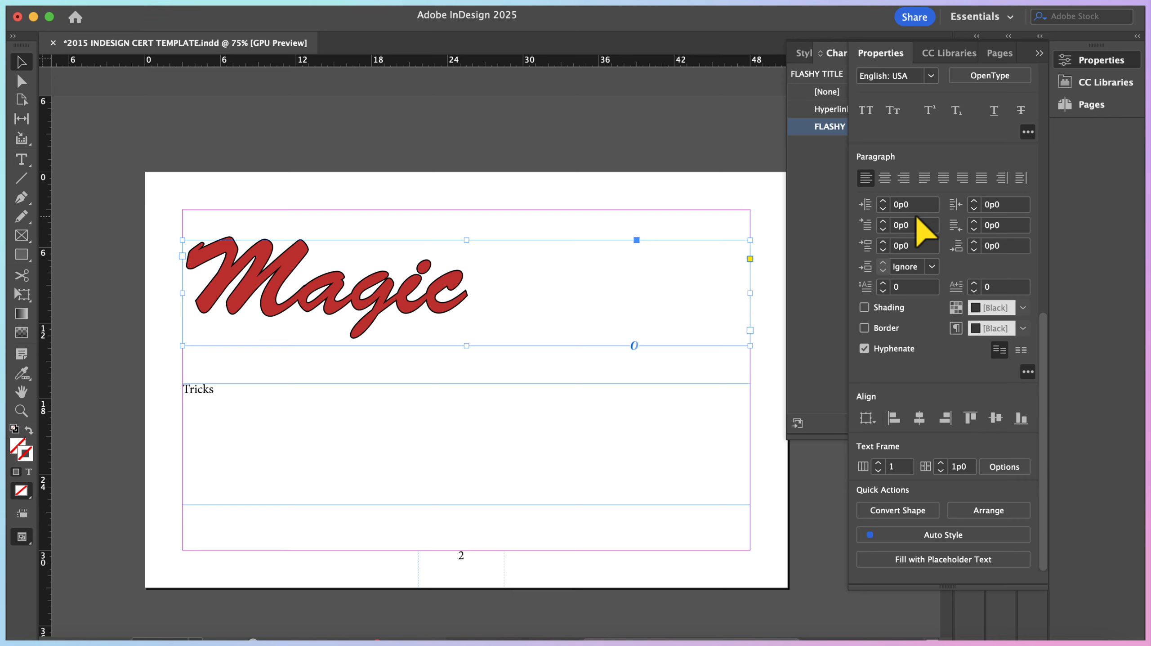
Center-align the "Magic" title within its text frame on page 2
left_click(390, 291)
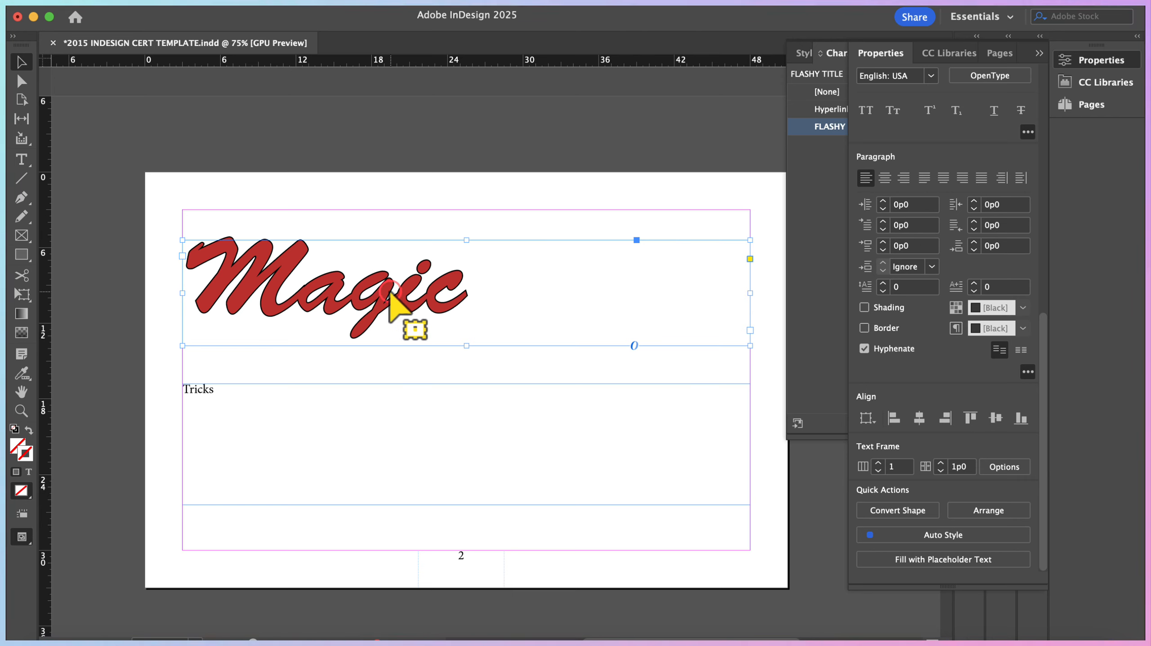
left_click(885, 177)
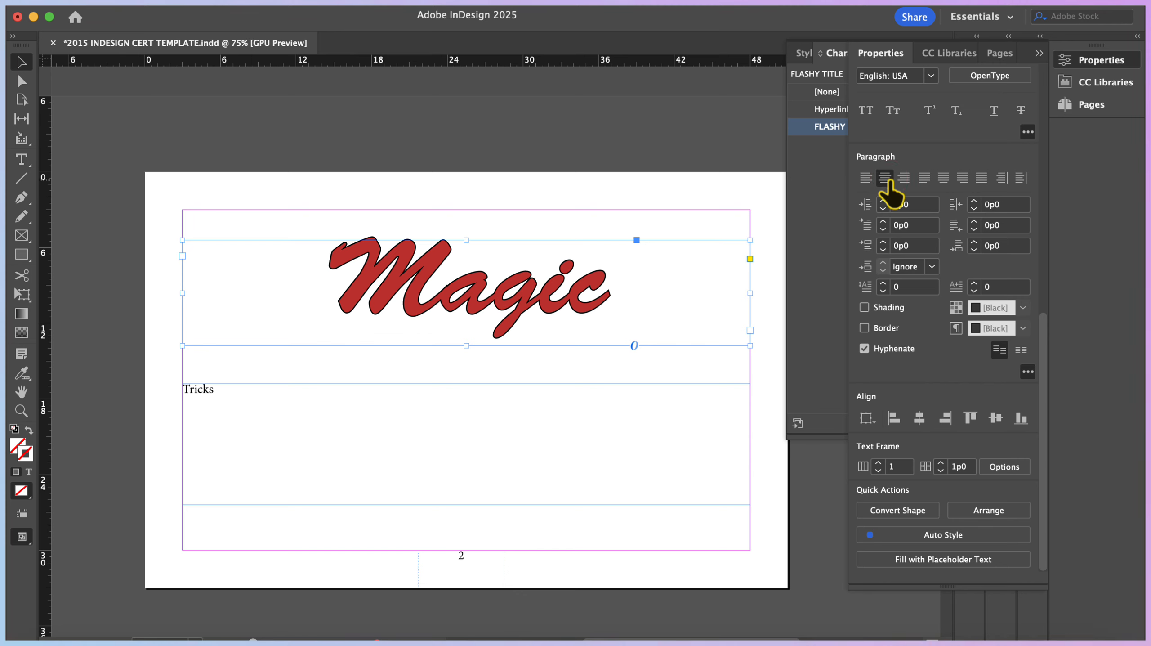
left_click(592, 297)
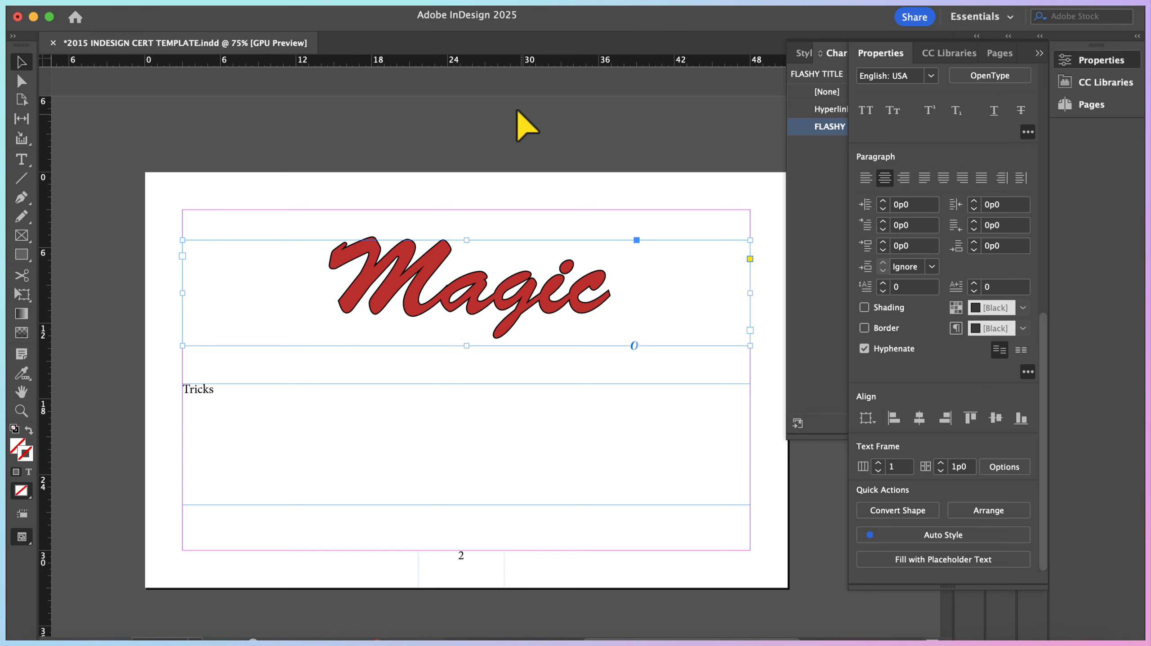
Create a character style named FLASHY TITLE 2 from the "Magic" title, based on FLASHY TITLE
left_click(456, 6)
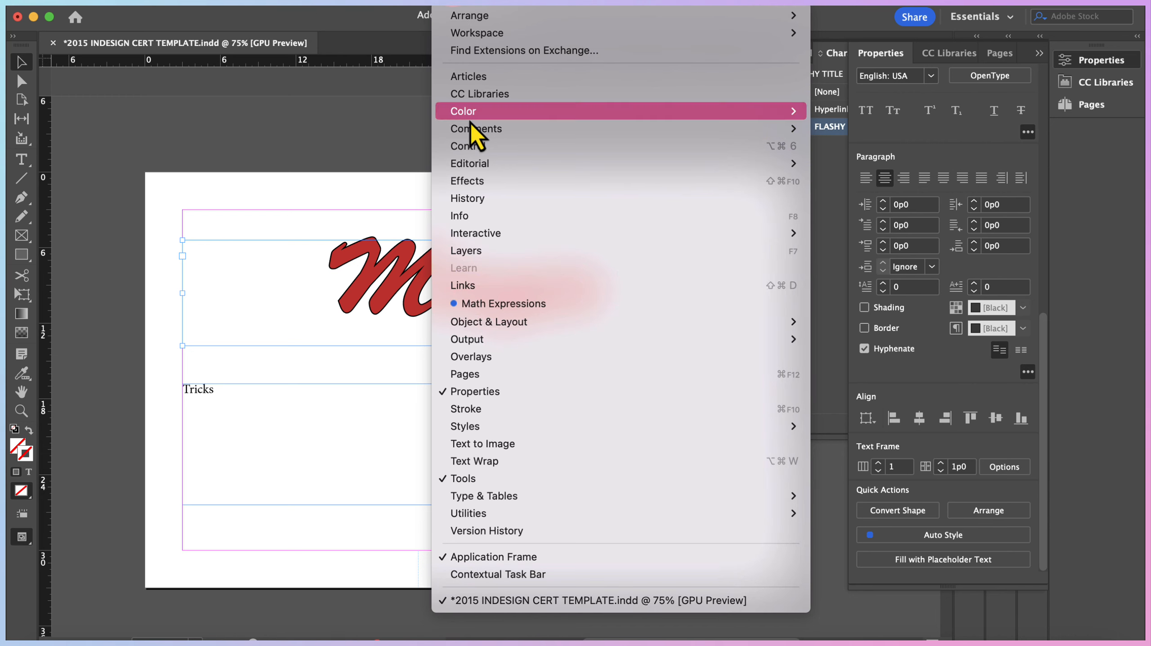
mouse_move(468, 427)
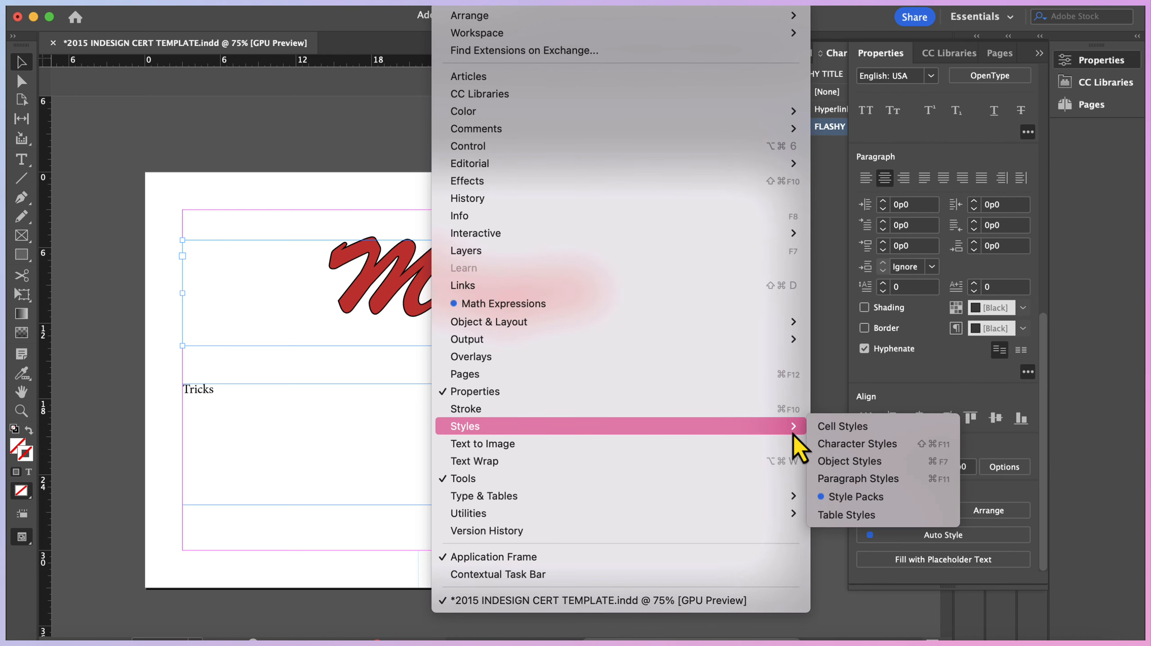
left_click(833, 443)
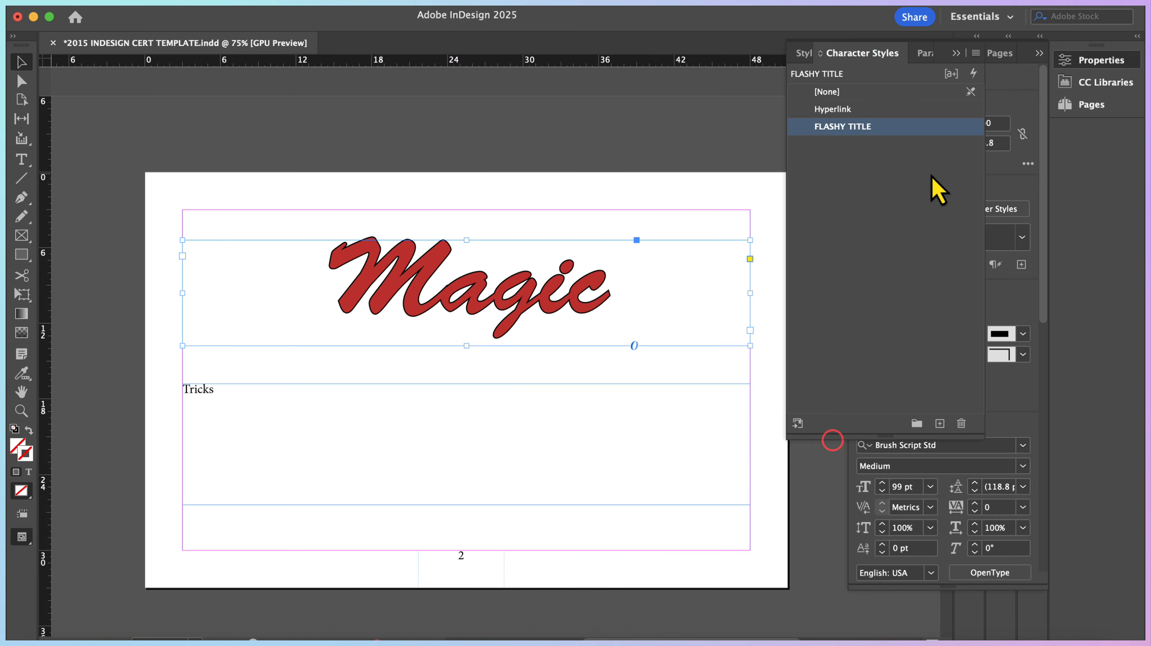
left_click(940, 424)
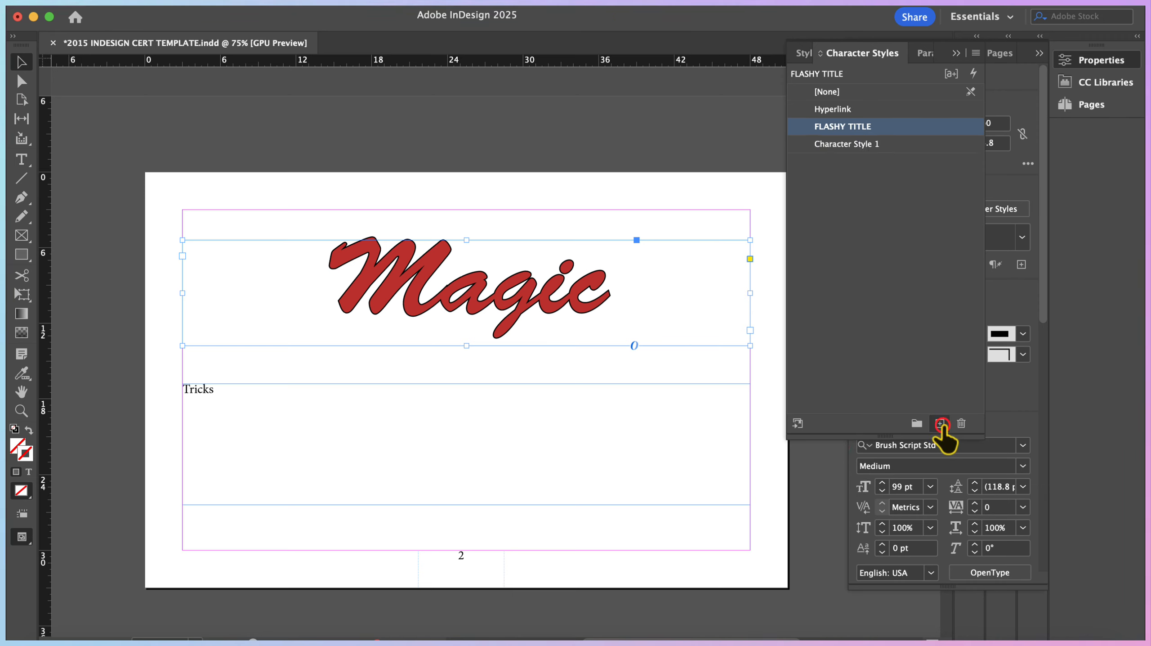
double_click(879, 145)
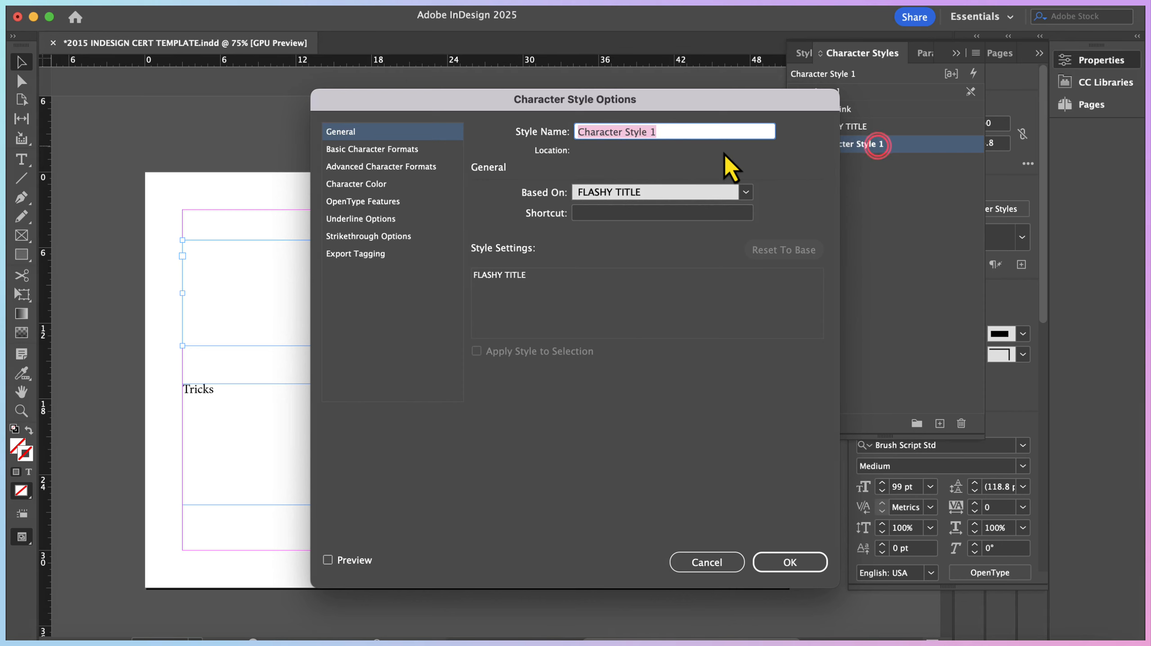
type("FL")
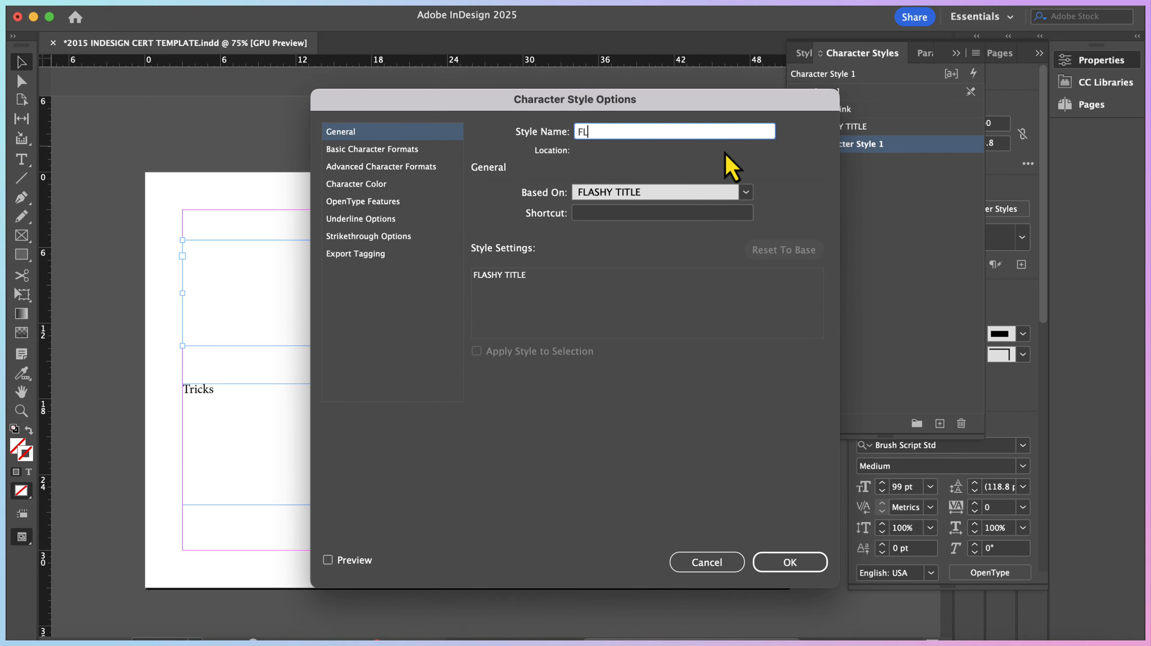
type("ASHY TITLE 2")
left_click(770, 568)
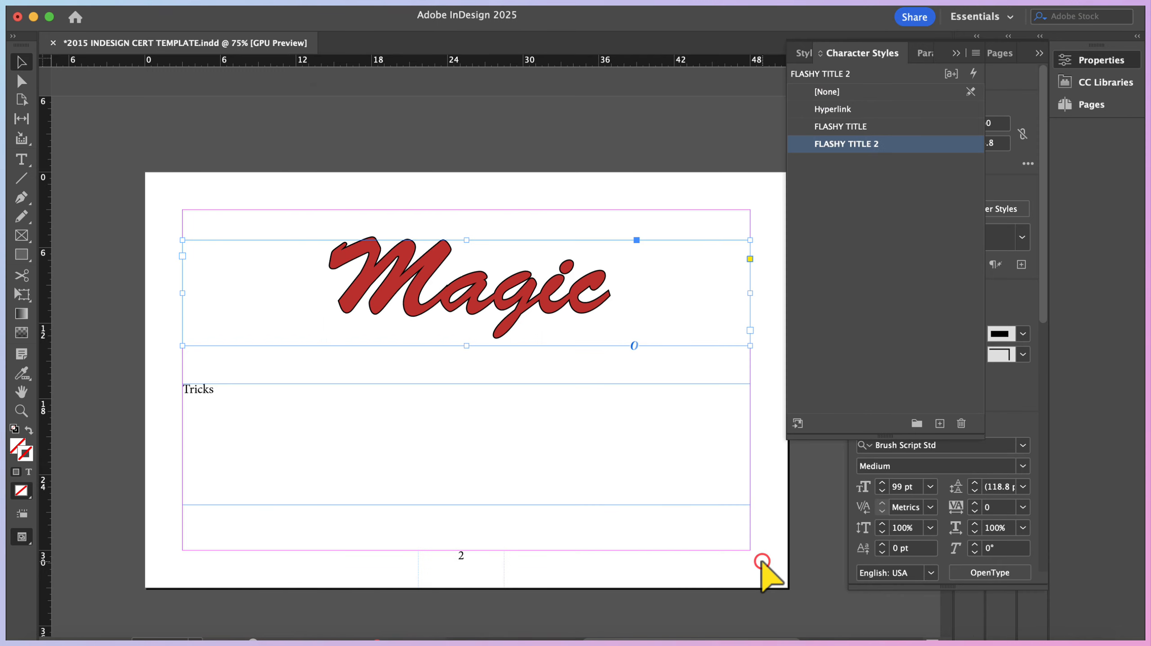
Apply the FLASHY TITLE 2 character style to the "Tricks" text on page 2 and center-align it
left_click(212, 391)
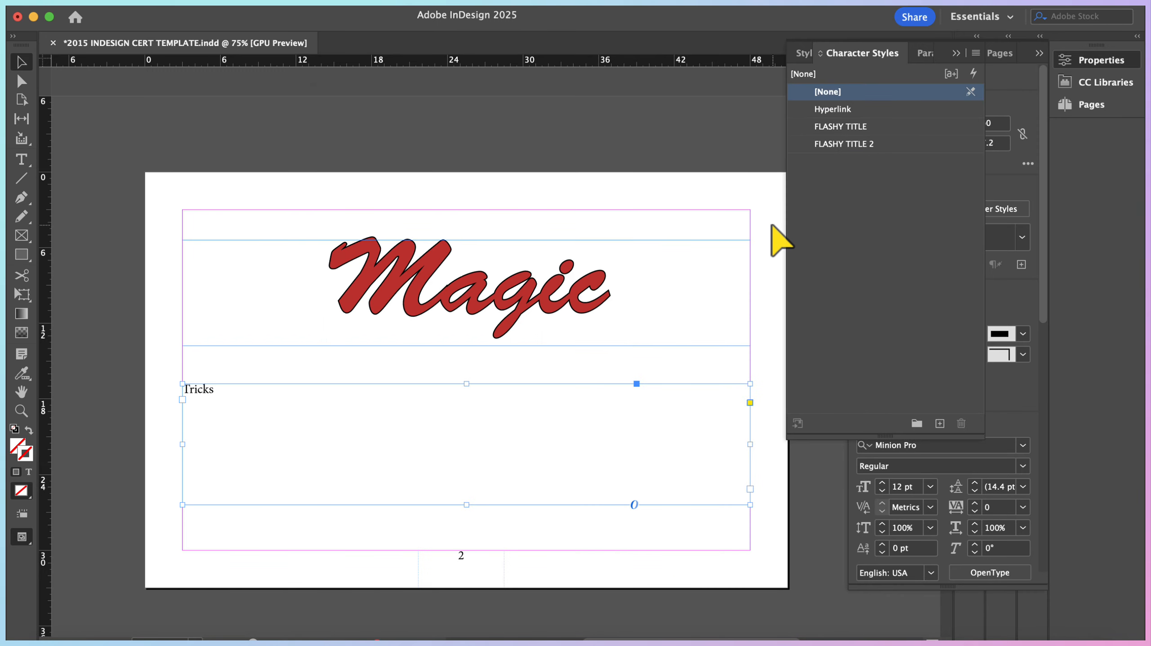
left_click(858, 145)
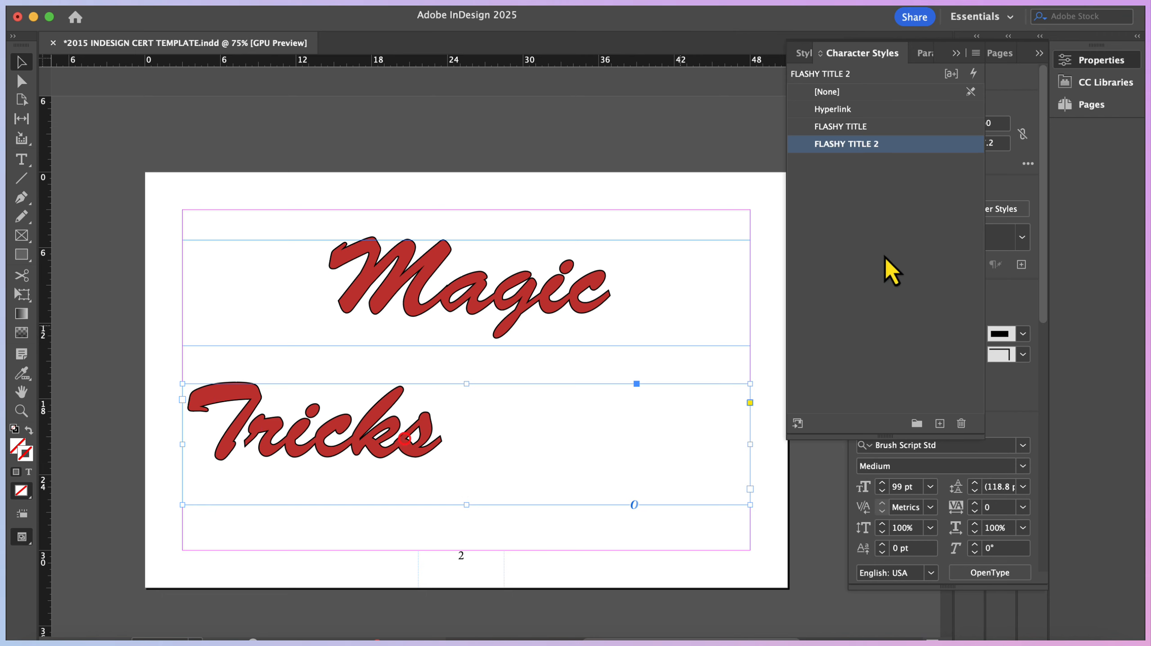
left_click(1023, 174)
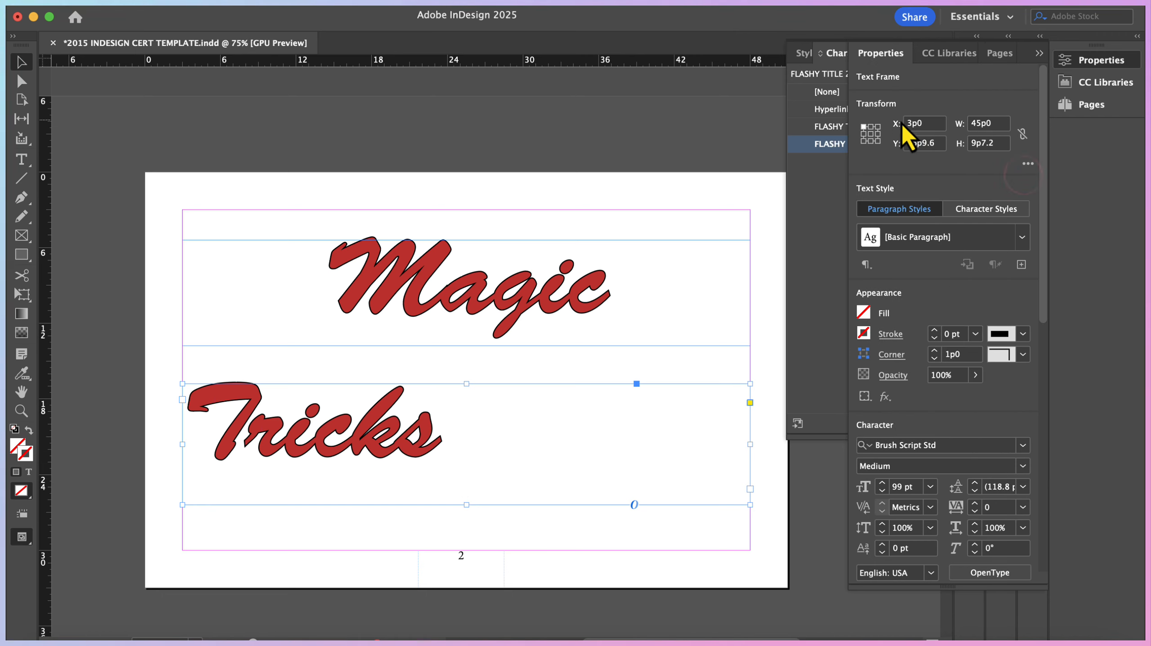
scroll(932, 290, "down", 6)
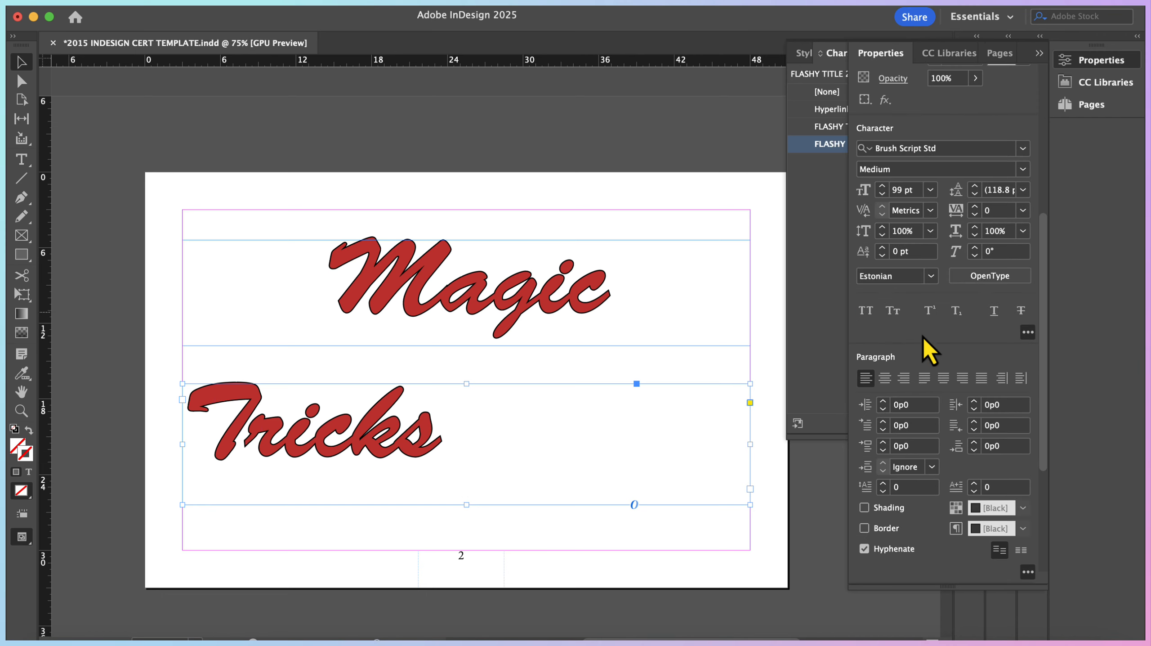
left_click(888, 379)
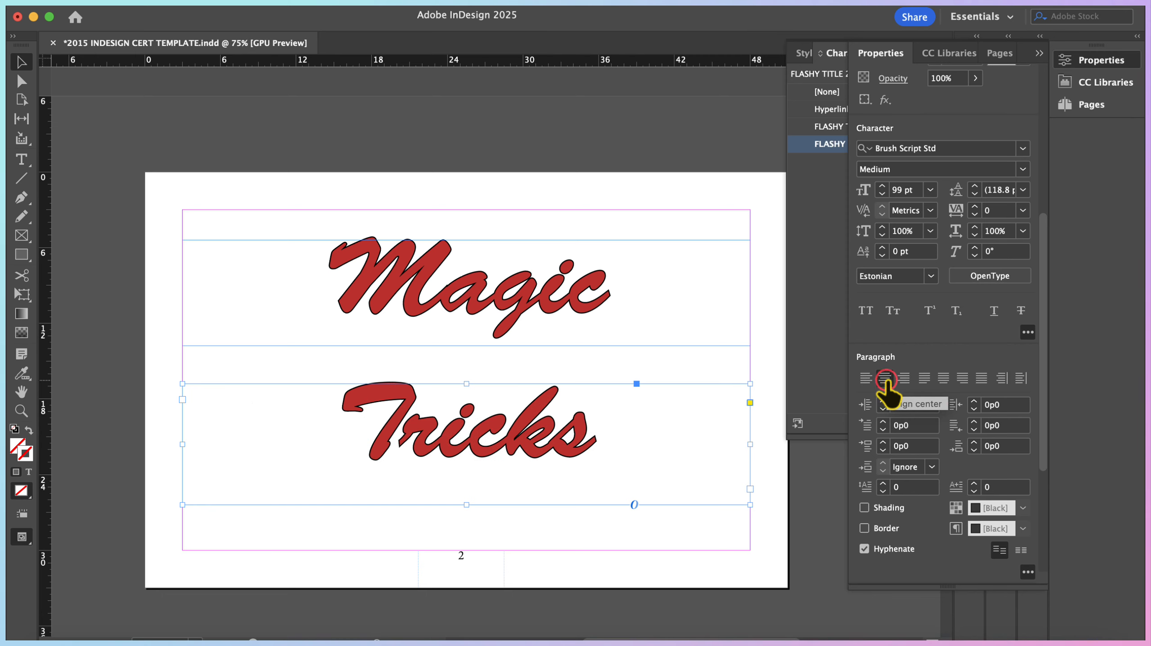
left_click(747, 155)
Turn the middle white frame on page 3 into a text frame and fill it with placeholder text
key("shift+Page_Down")
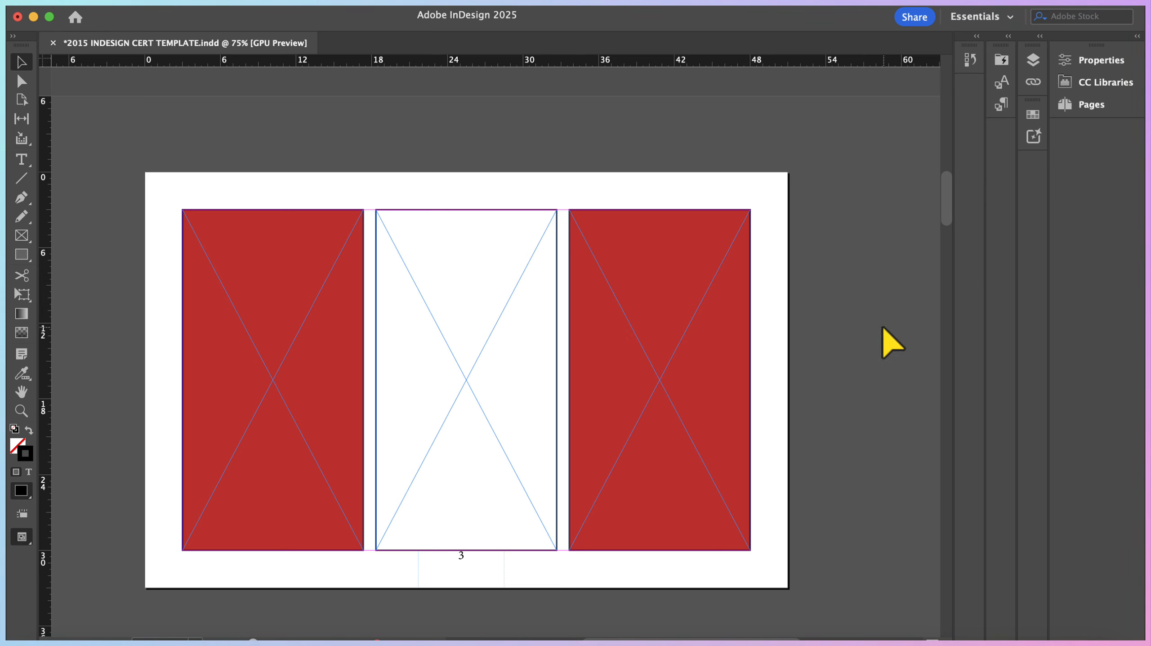
left_click(518, 334)
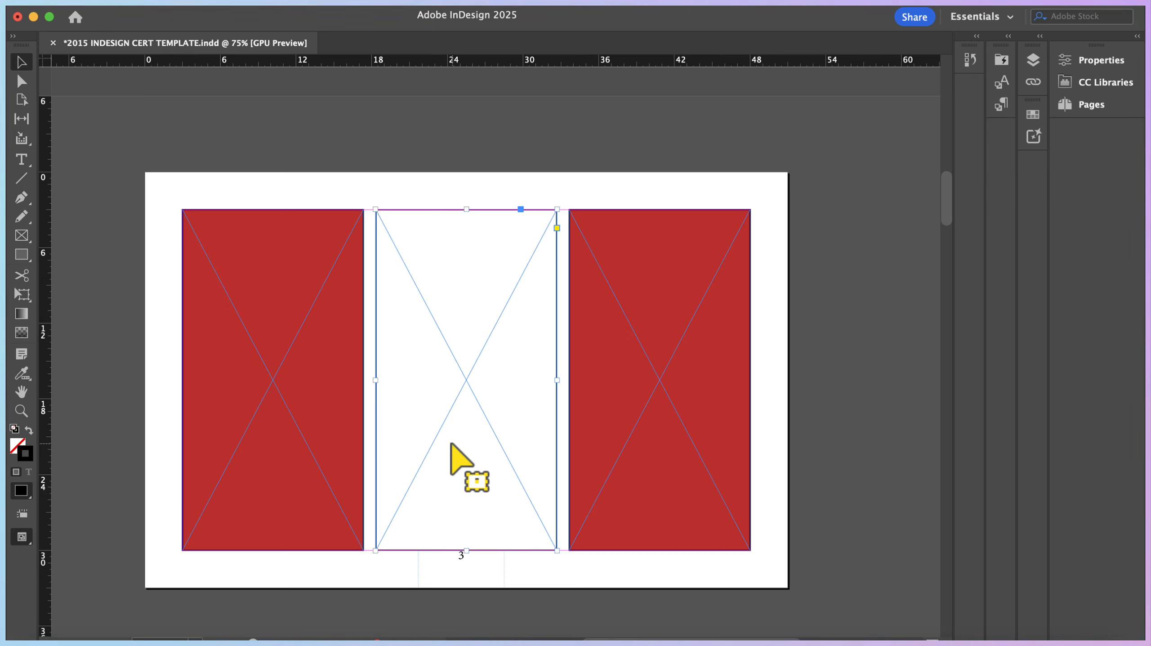
left_click(28, 164)
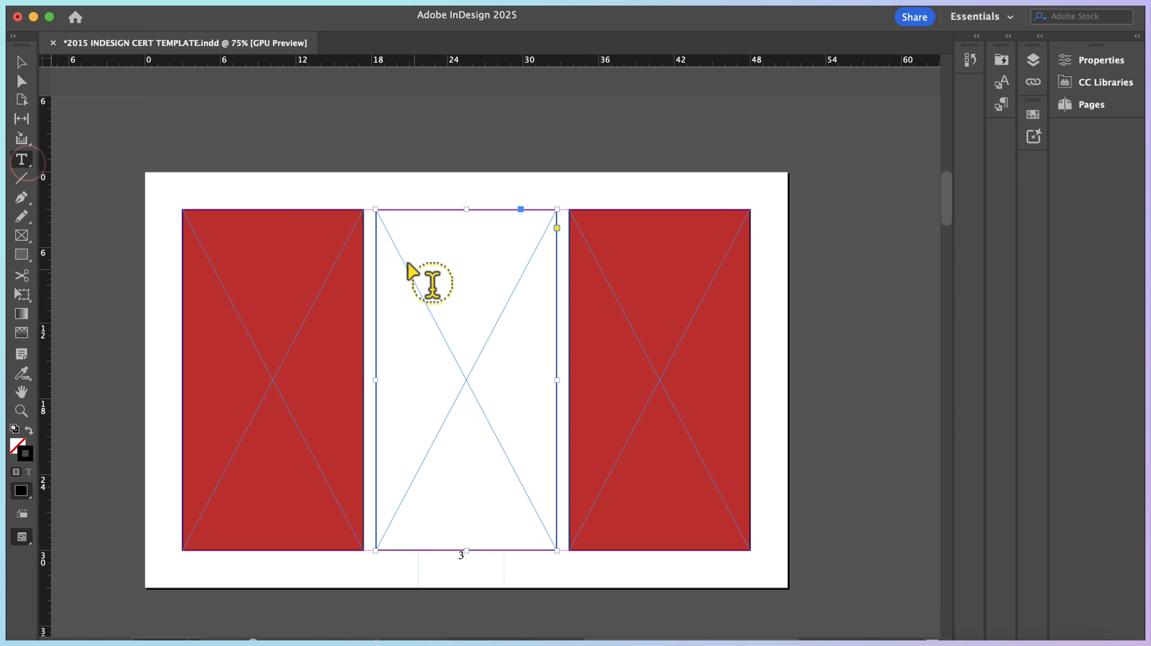
left_click(403, 237)
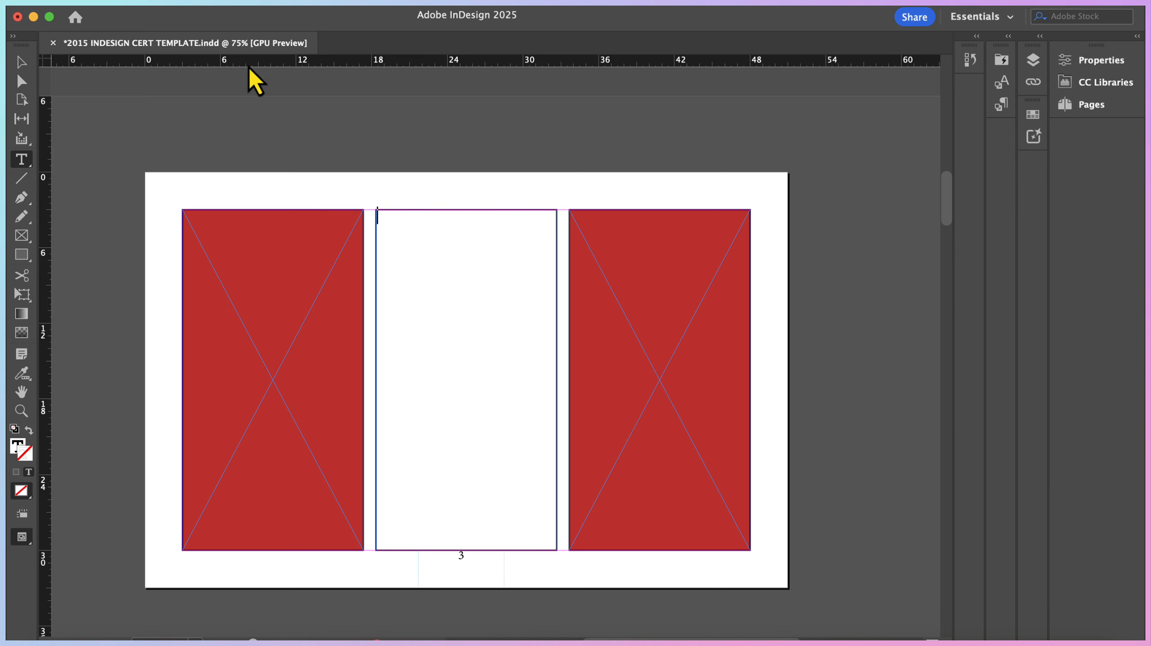
left_click(239, 5)
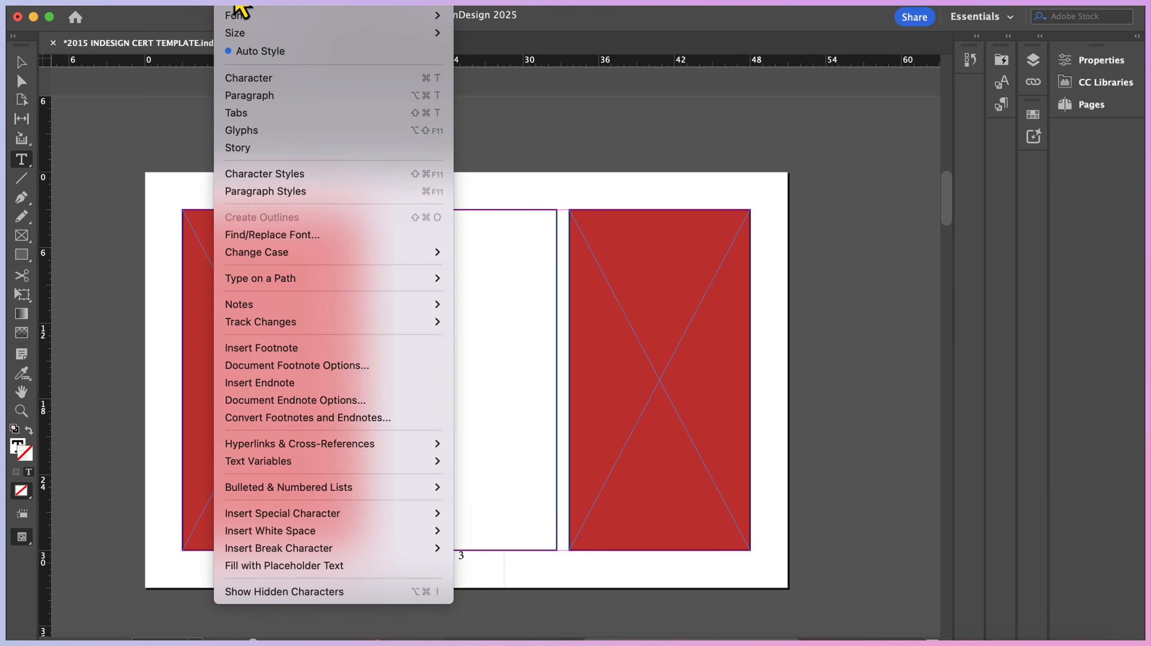
left_click(262, 566)
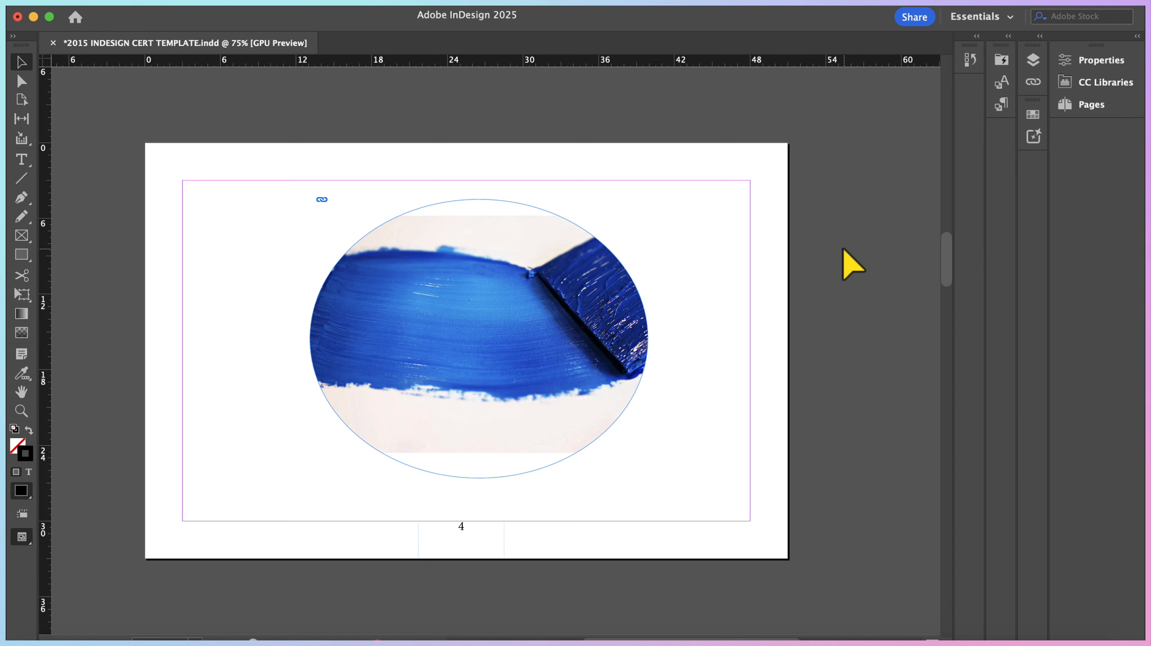
Apply the Spin animation preset to the oval blue paint image on page 4
left_click(464, 250)
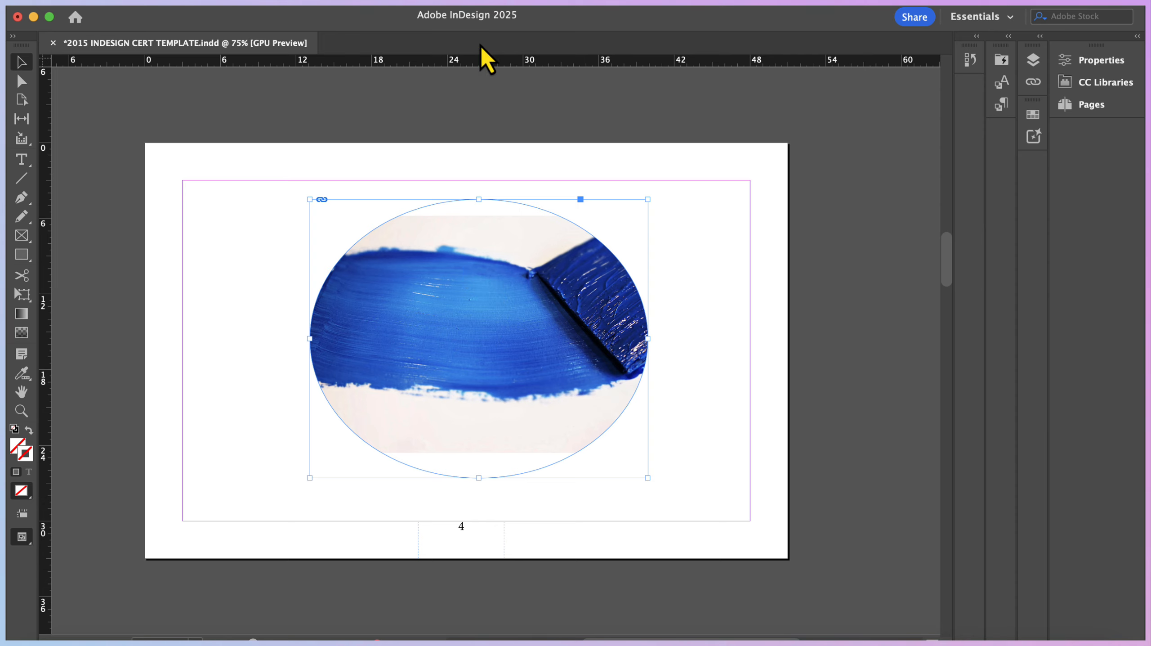
left_click(481, 5)
mouse_move(523, 232)
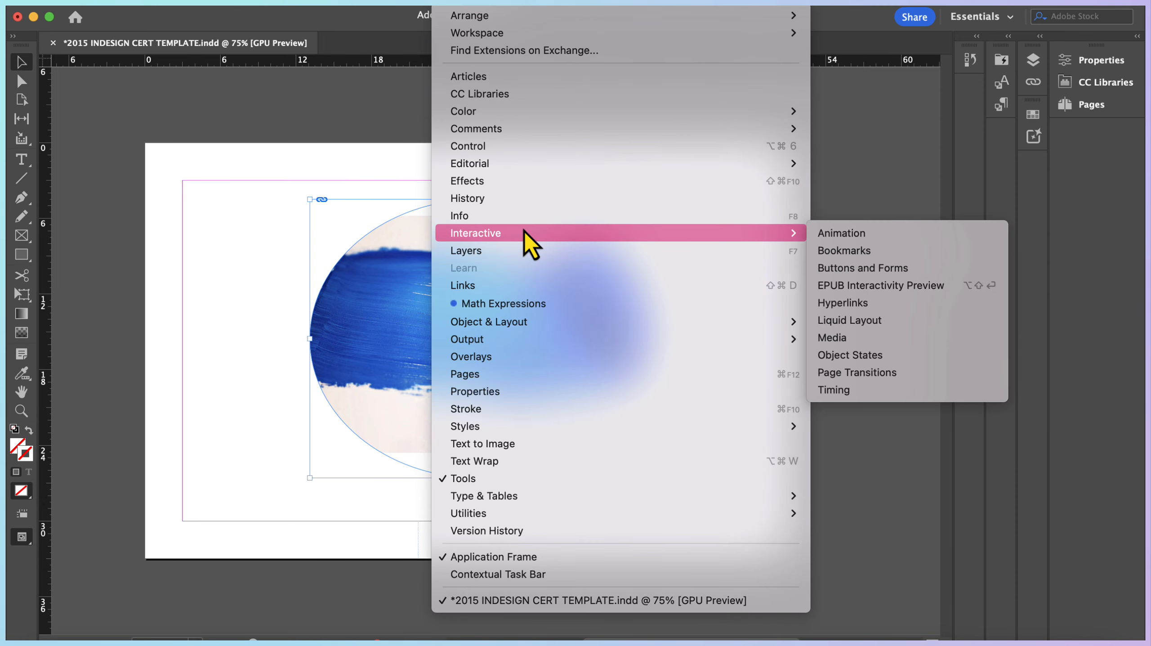
left_click(835, 236)
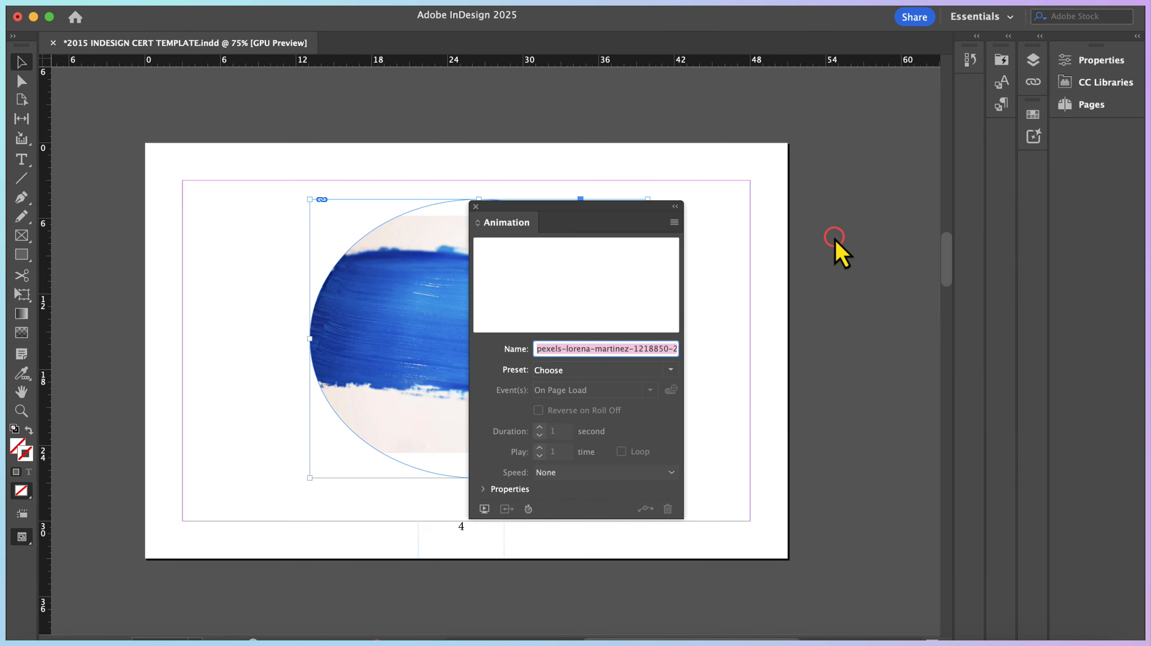
left_click(669, 370)
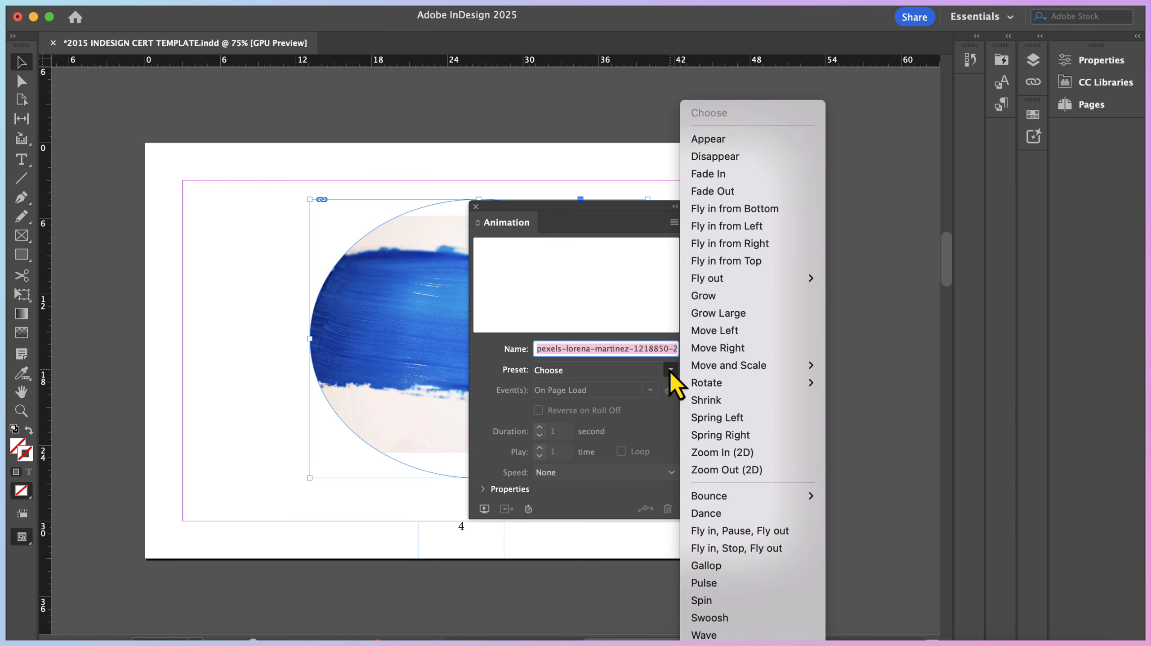
left_click(744, 600)
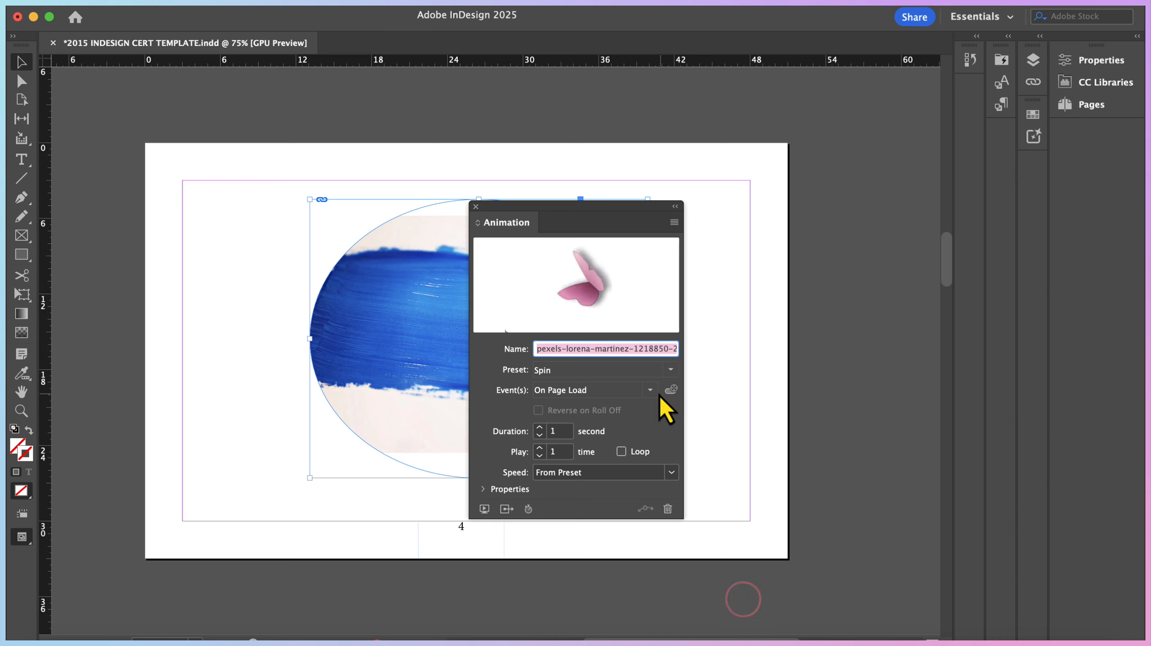
Add On Roll Over (Self) as a trigger event for the image's animation and set its duration to 1.5 seconds
left_click(652, 391)
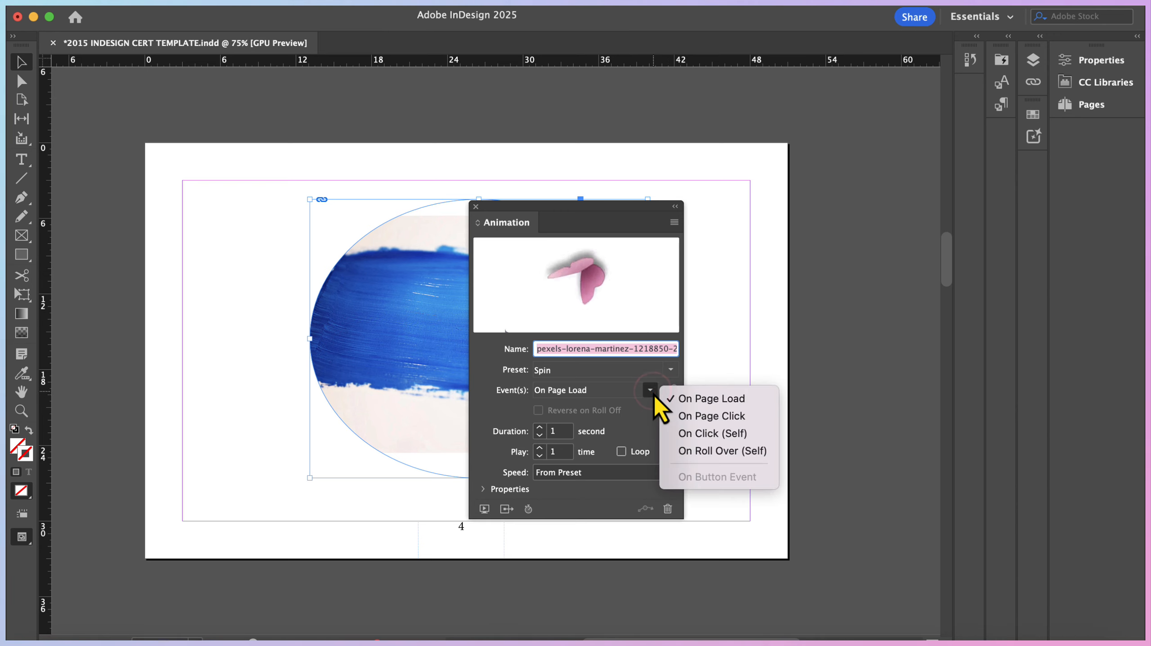
left_click(684, 455)
left_click(565, 432)
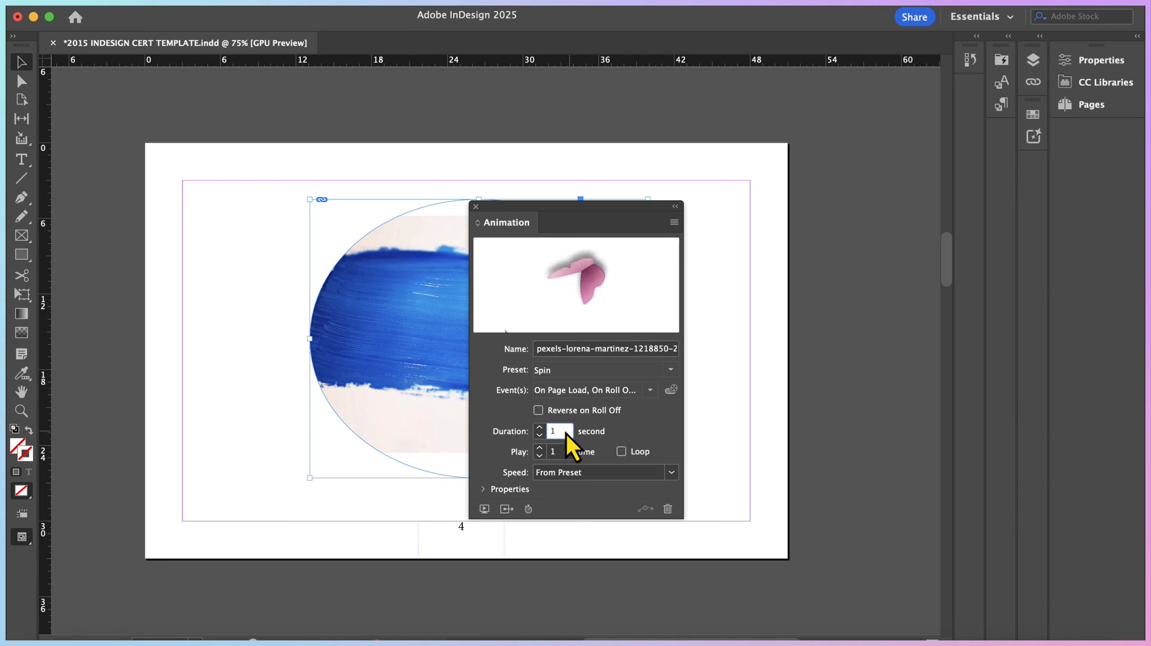
type(".5")
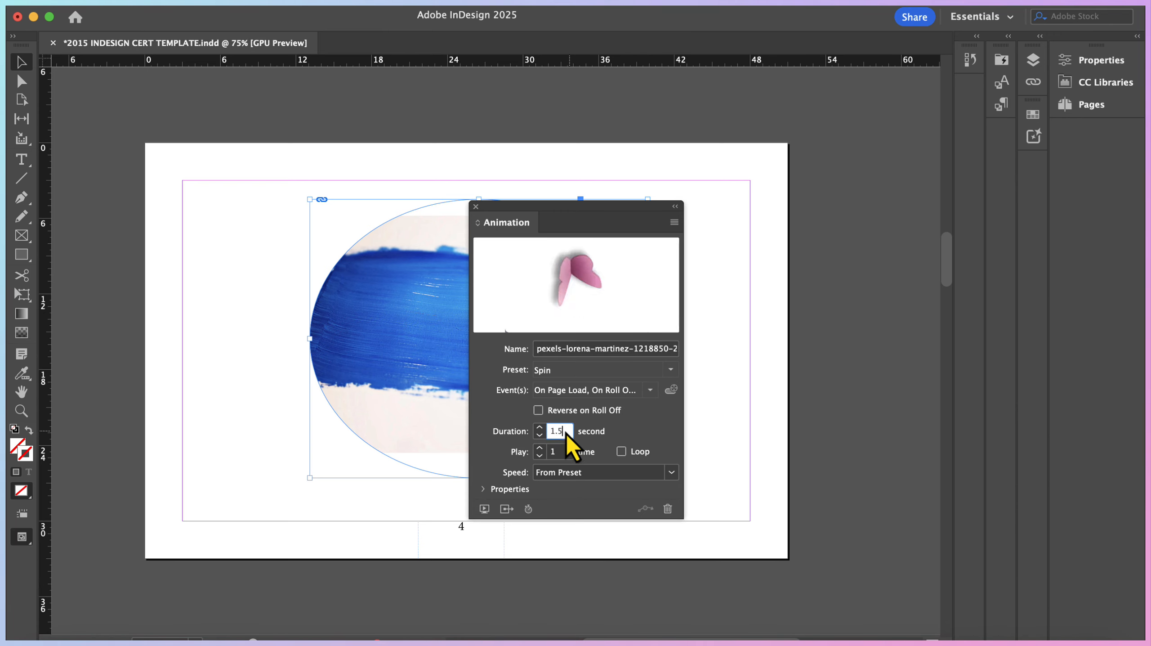
left_click(700, 439)
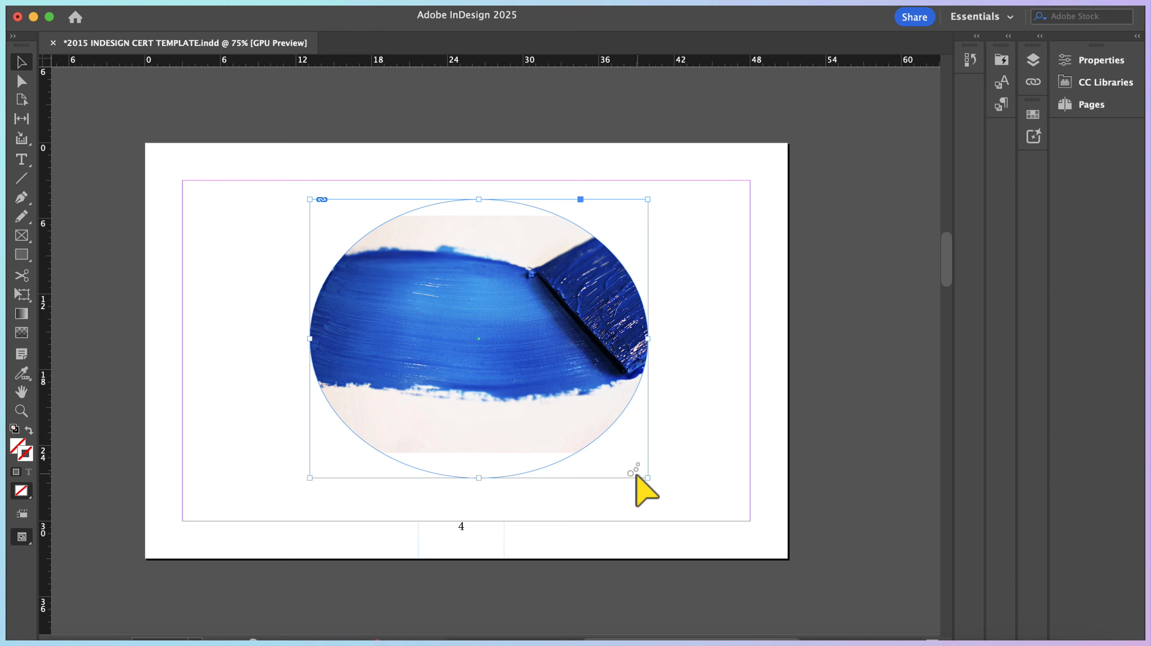
Play the page 4 image's animation in the EPUB Interactivity Preview and close the preview
left_click(450, 2)
mouse_move(476, 233)
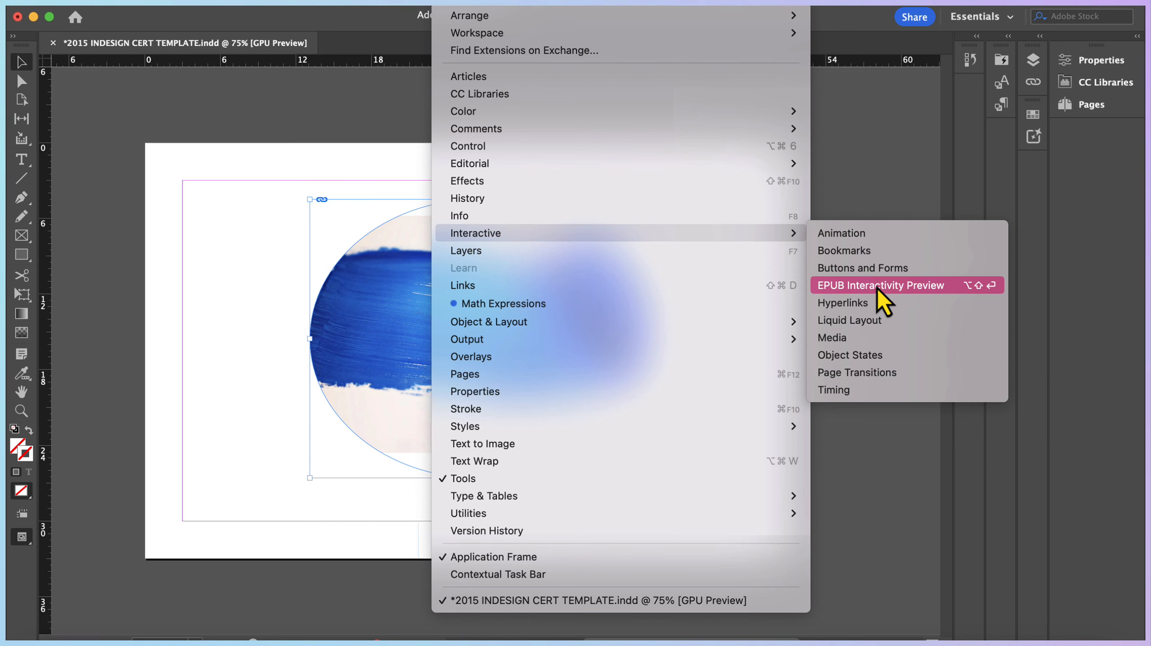
left_click(877, 287)
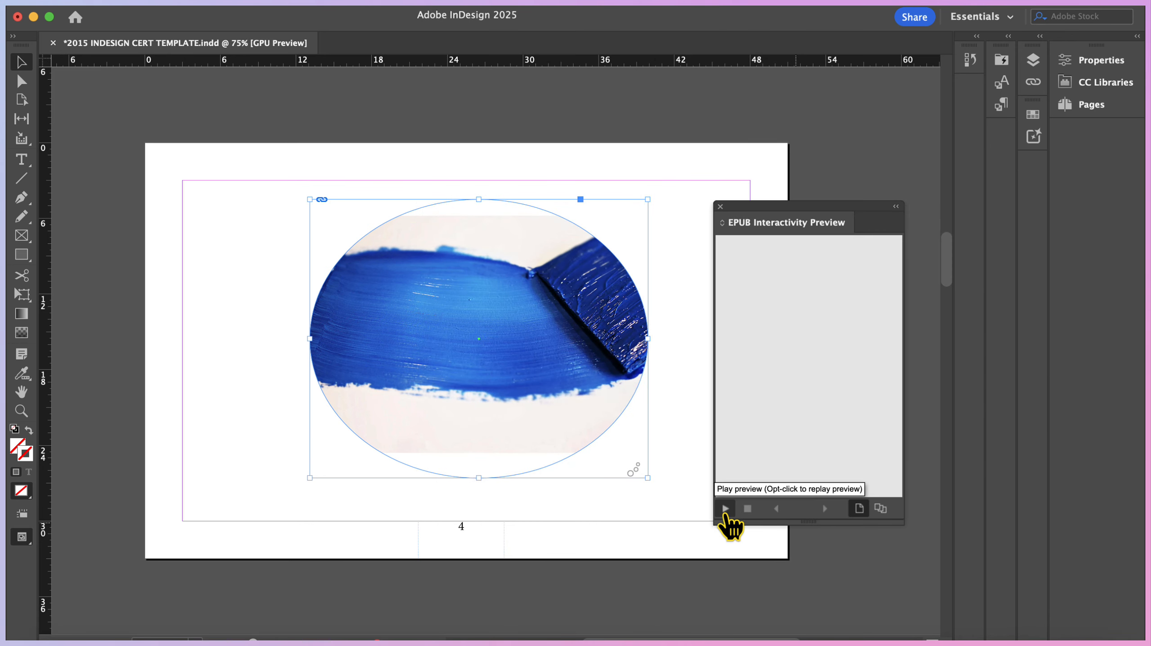
left_click(725, 509)
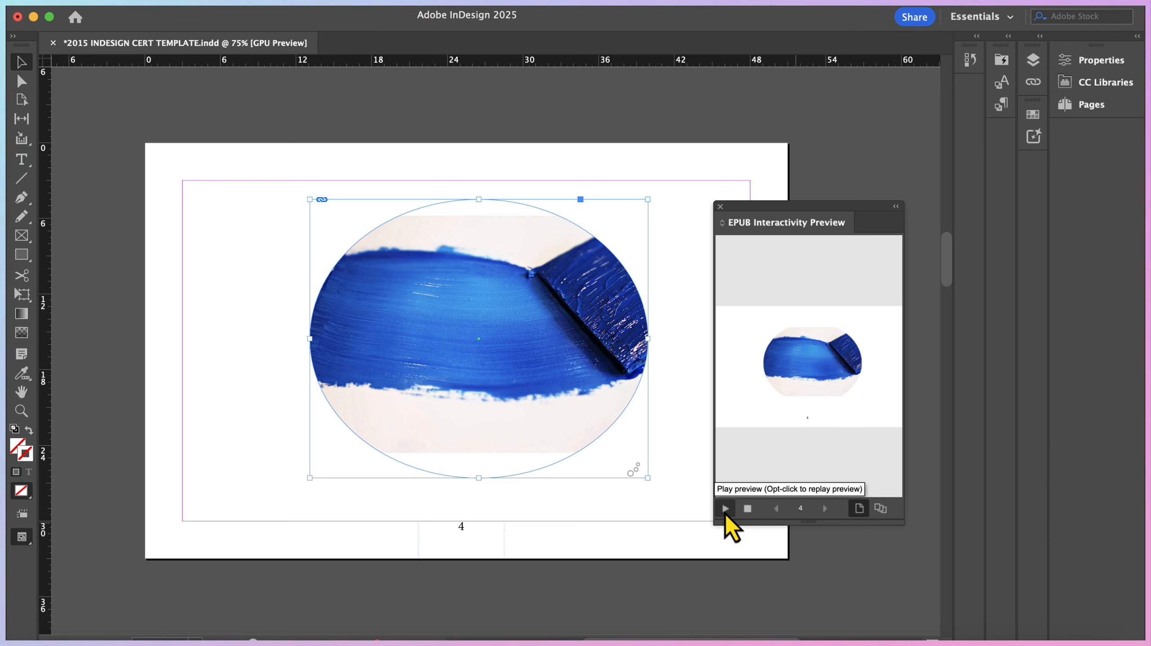
left_click(724, 510)
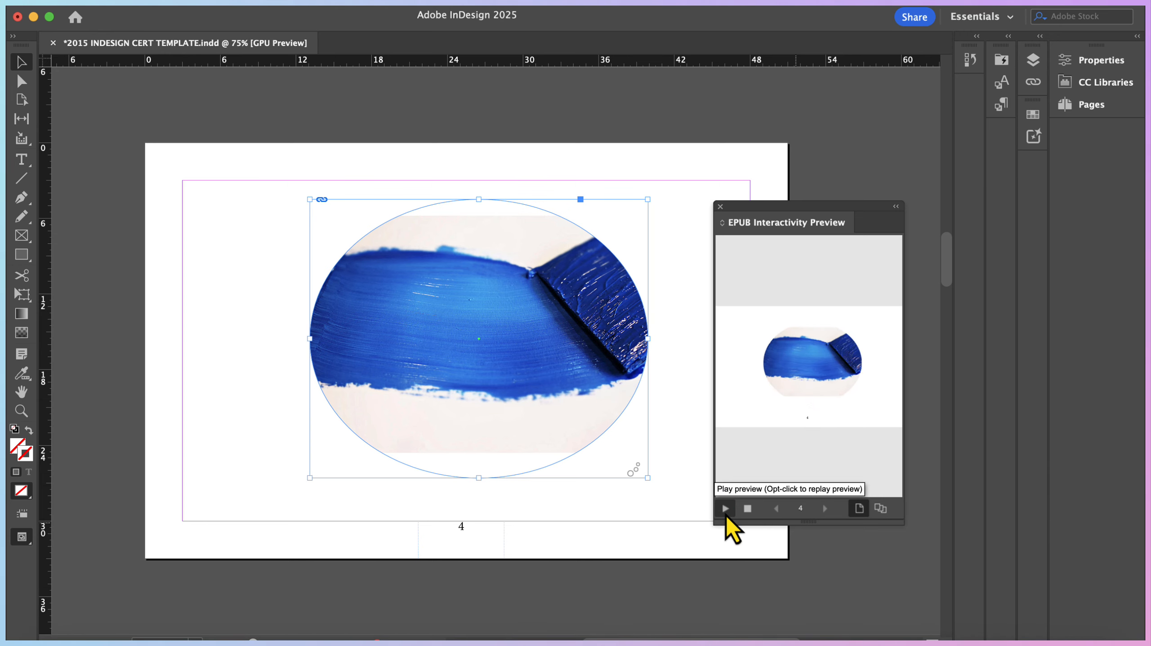
left_click(720, 206)
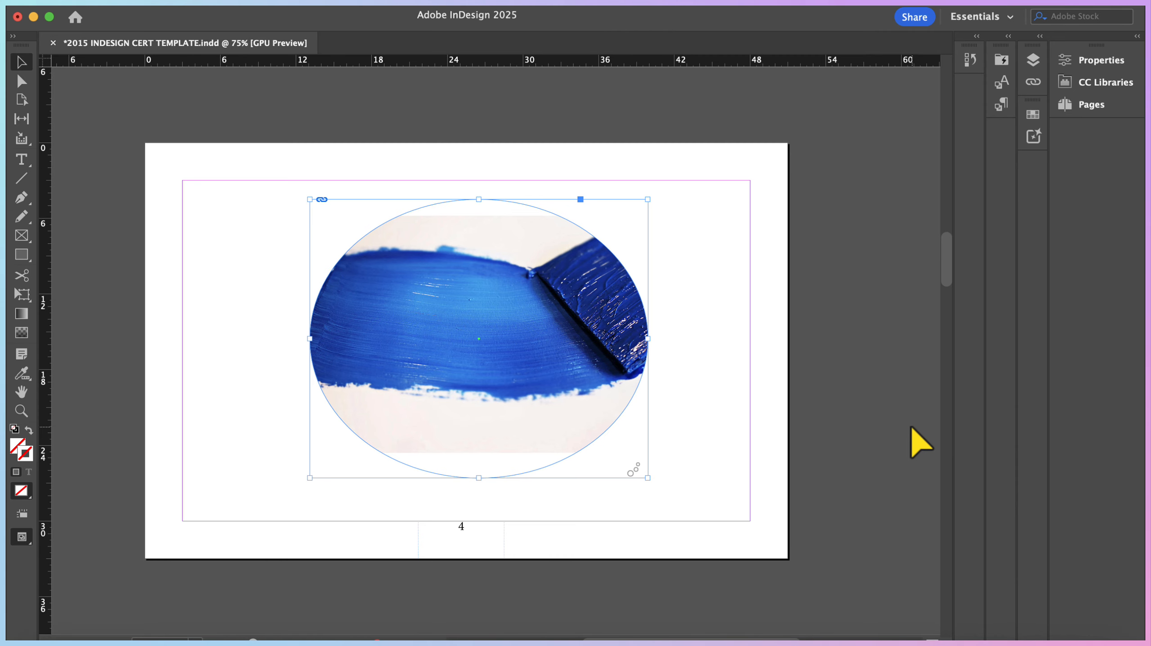
Fill the square frame on page 5 with a CMYK colour of C=15, M=61, Y=100, K=0
scroll(931, 362, "down", 10)
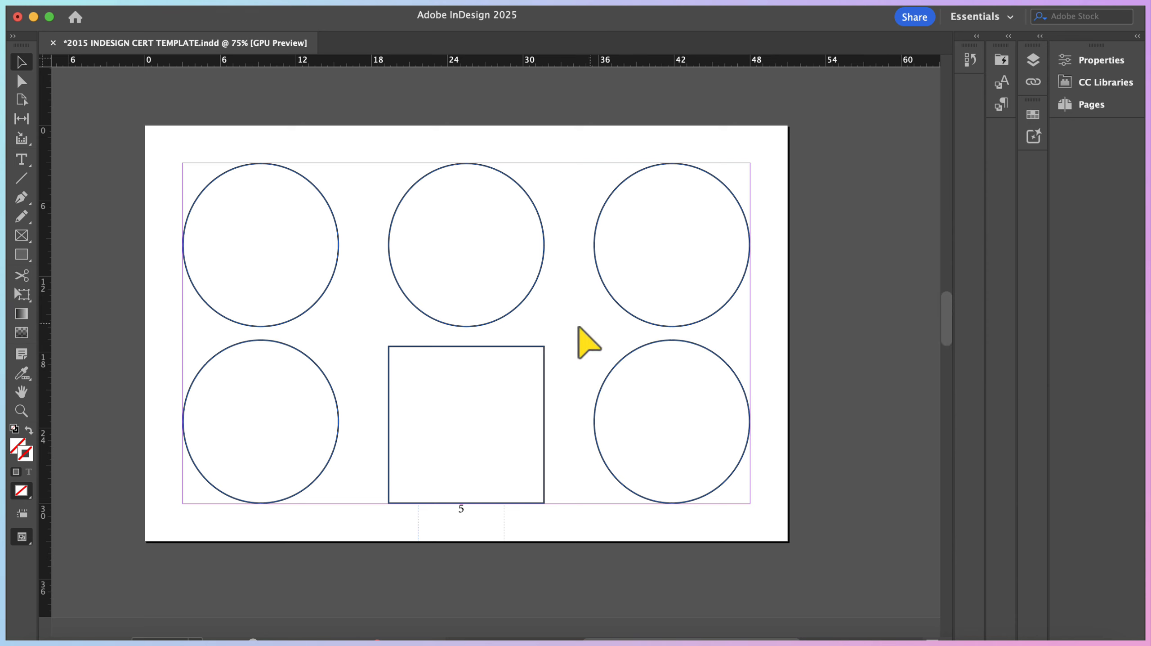
left_click(529, 346)
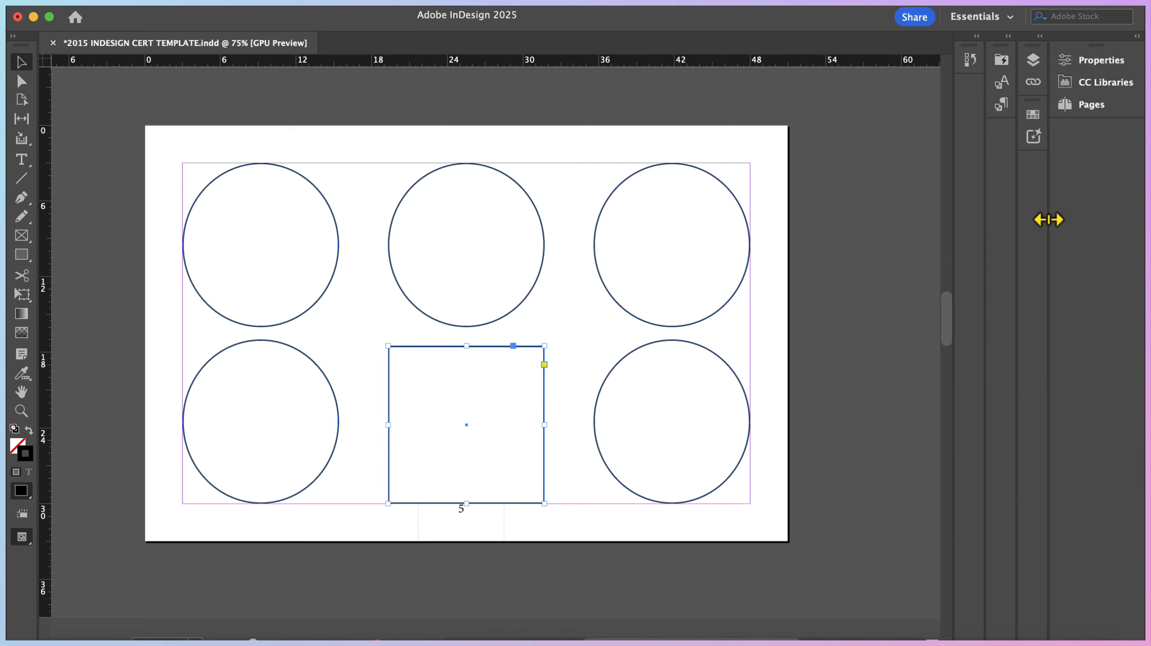
left_click(1080, 64)
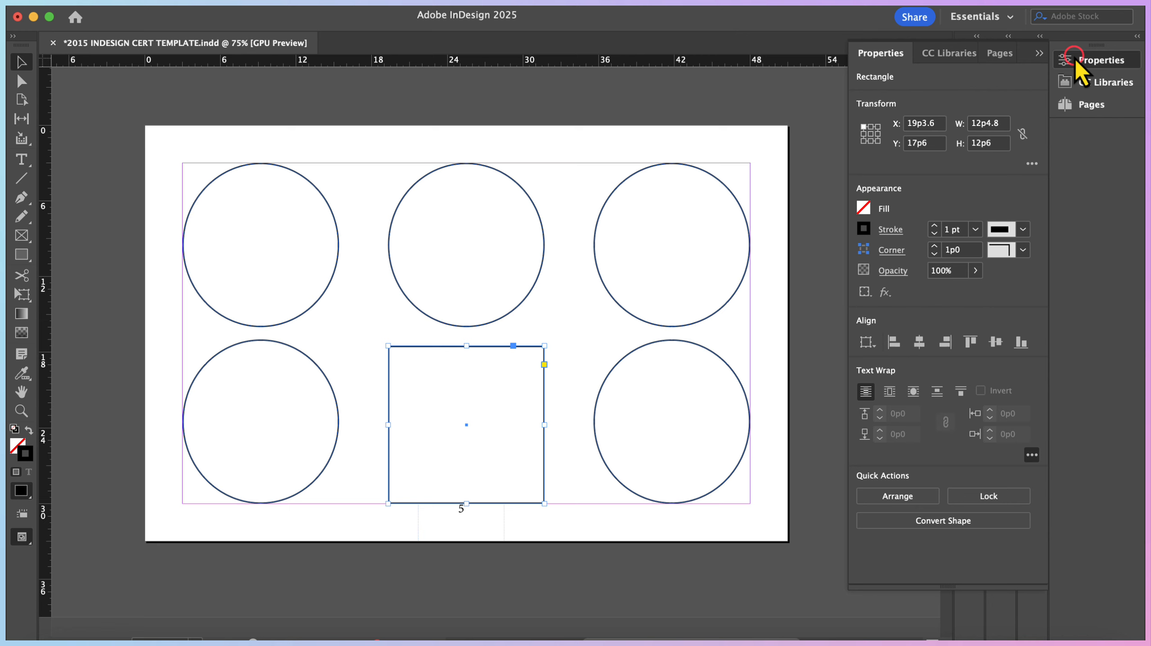
left_click(863, 208)
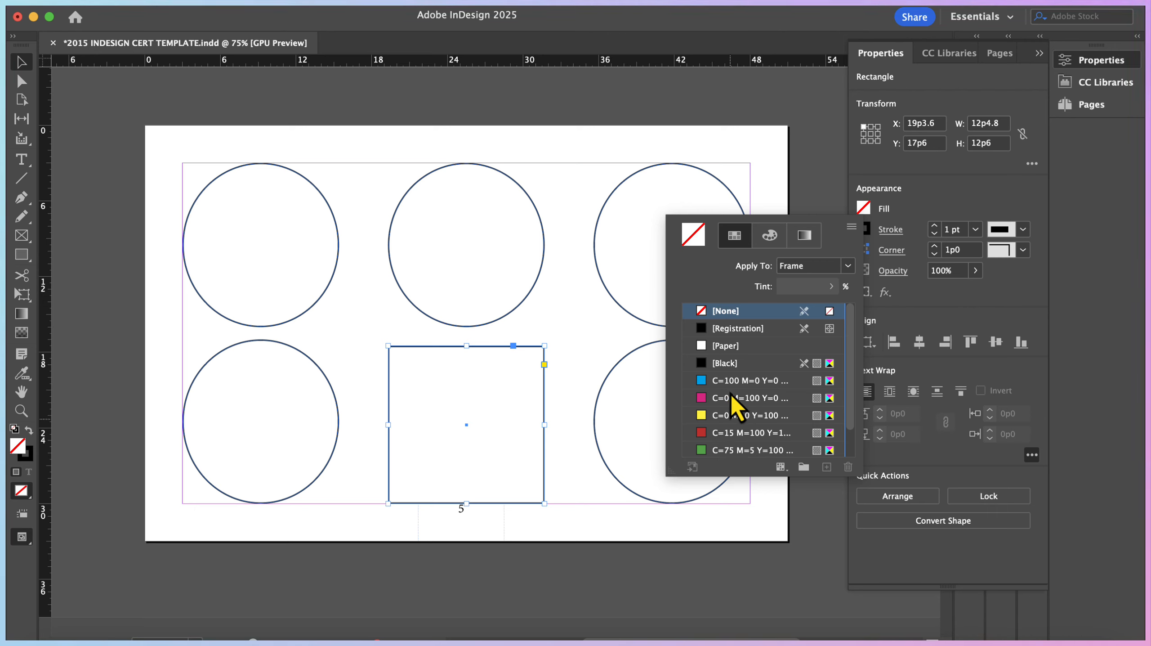
left_click(773, 242)
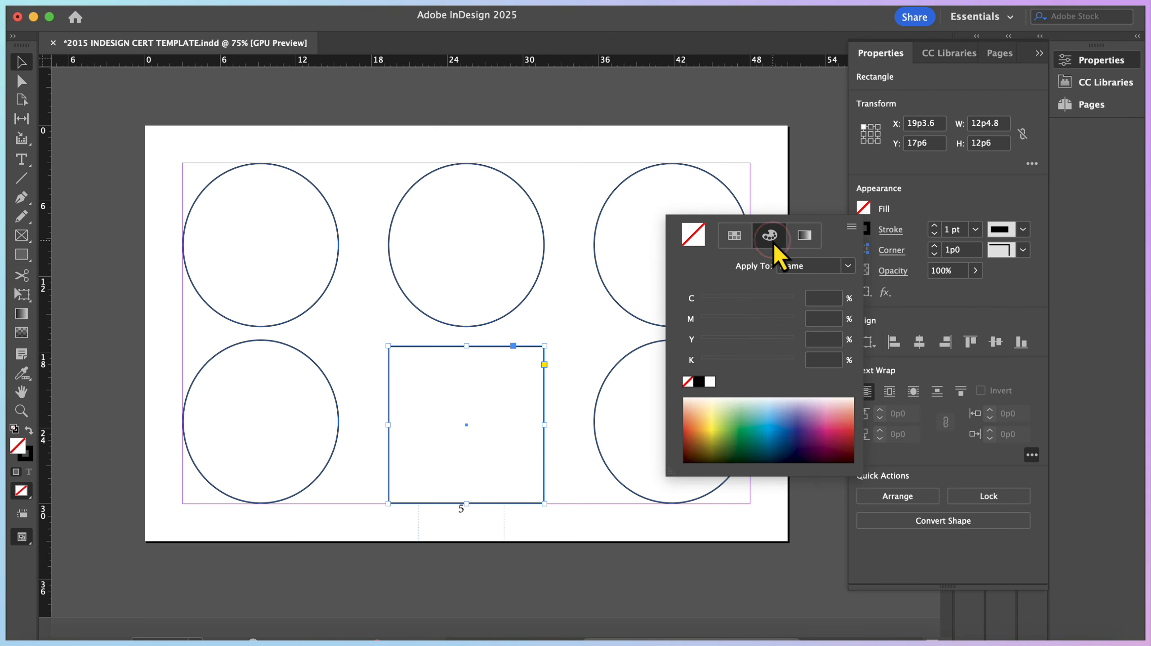
left_click(819, 299)
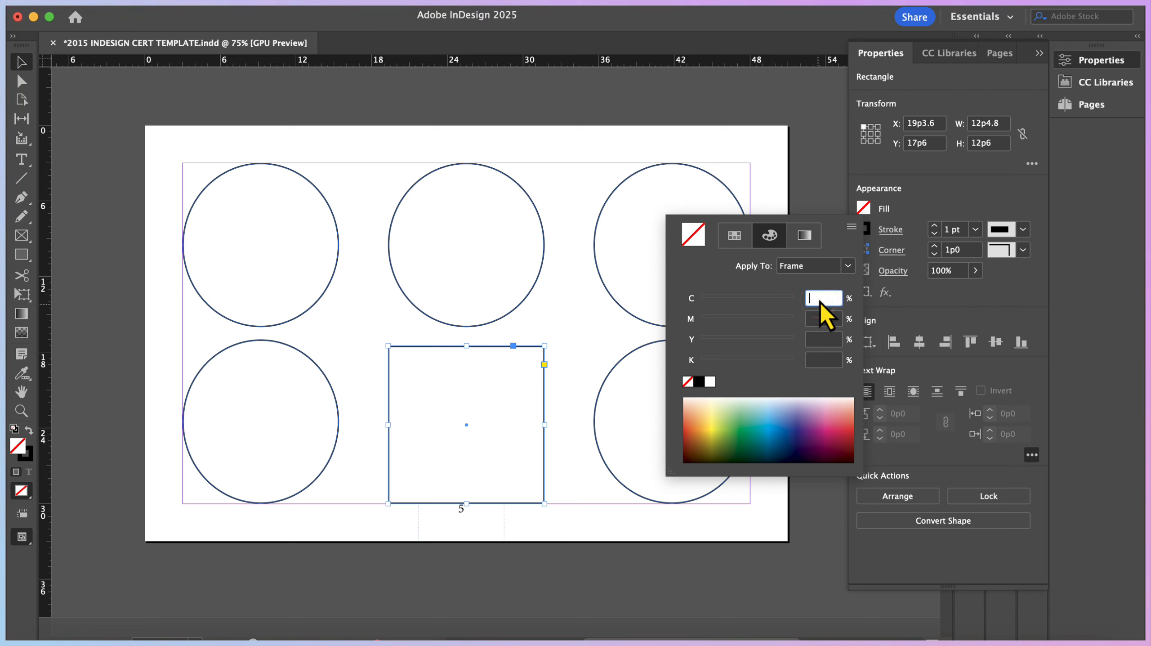
type("1")
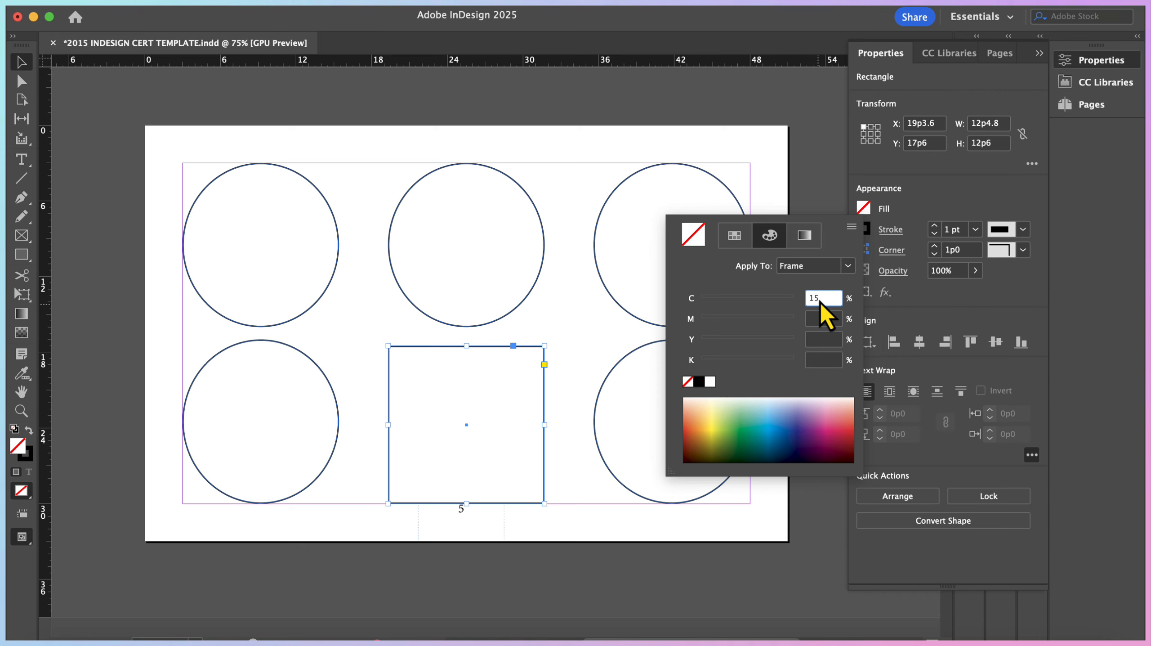
type("5")
left_click(826, 324)
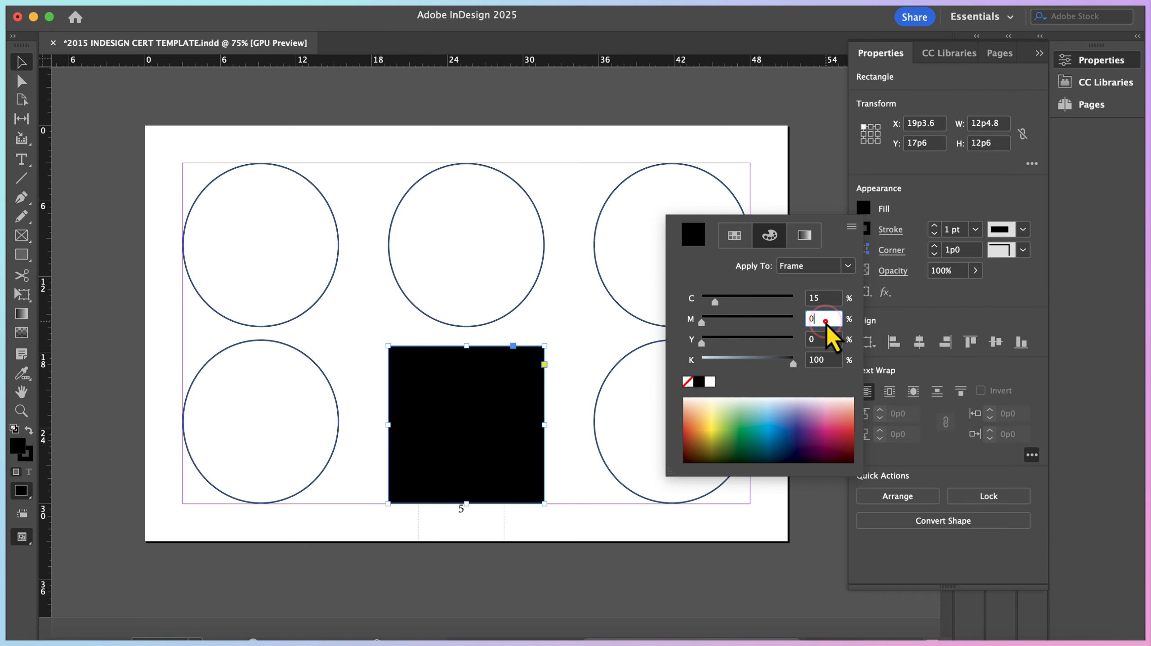
type("61")
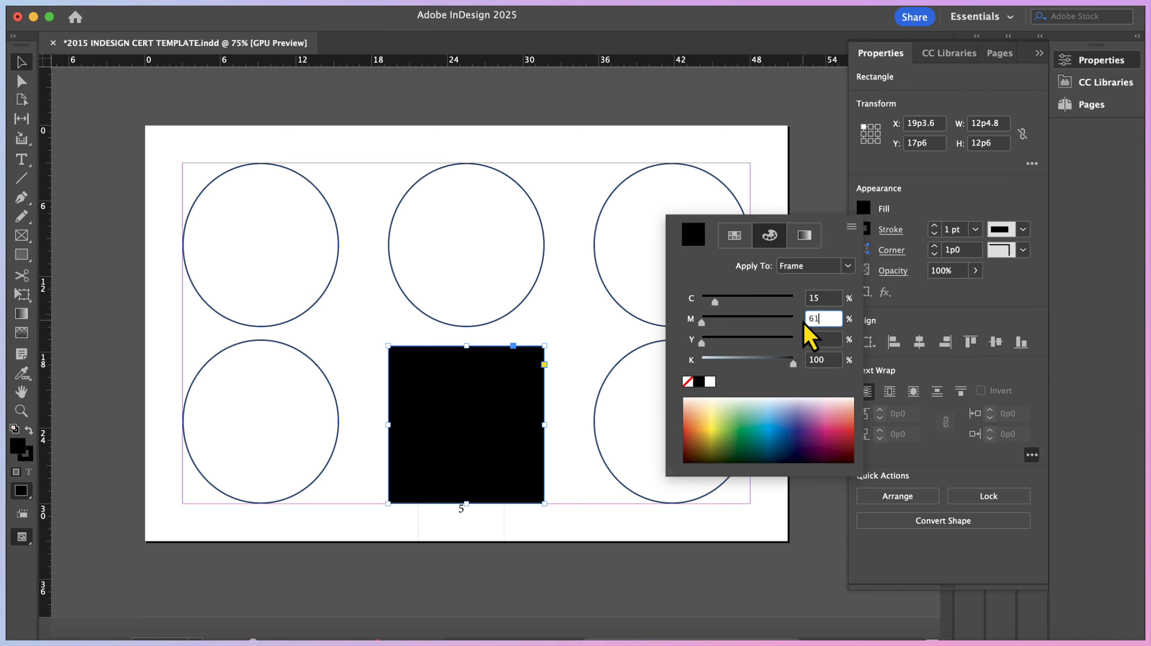
left_click(812, 340)
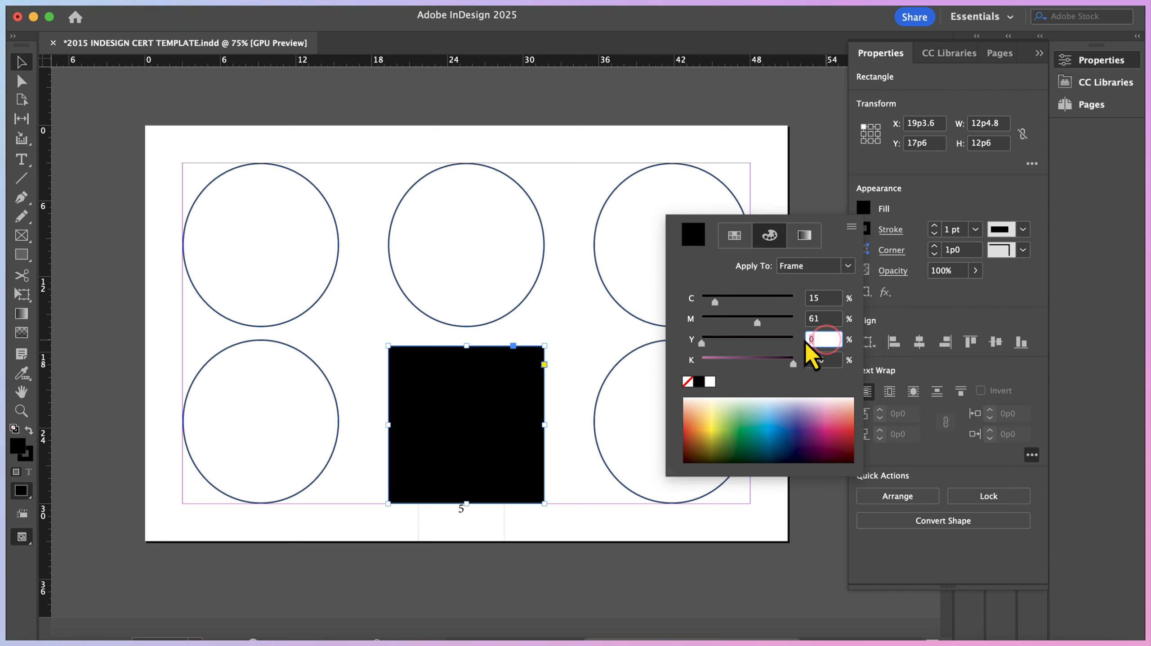
type("100")
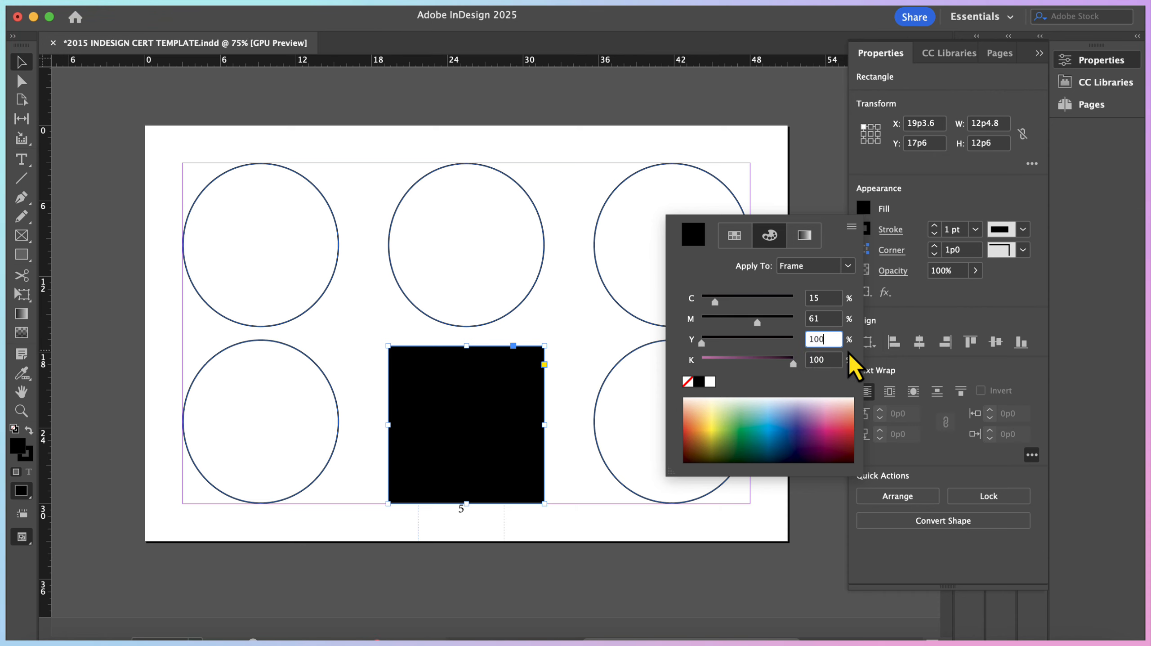
left_click(836, 361)
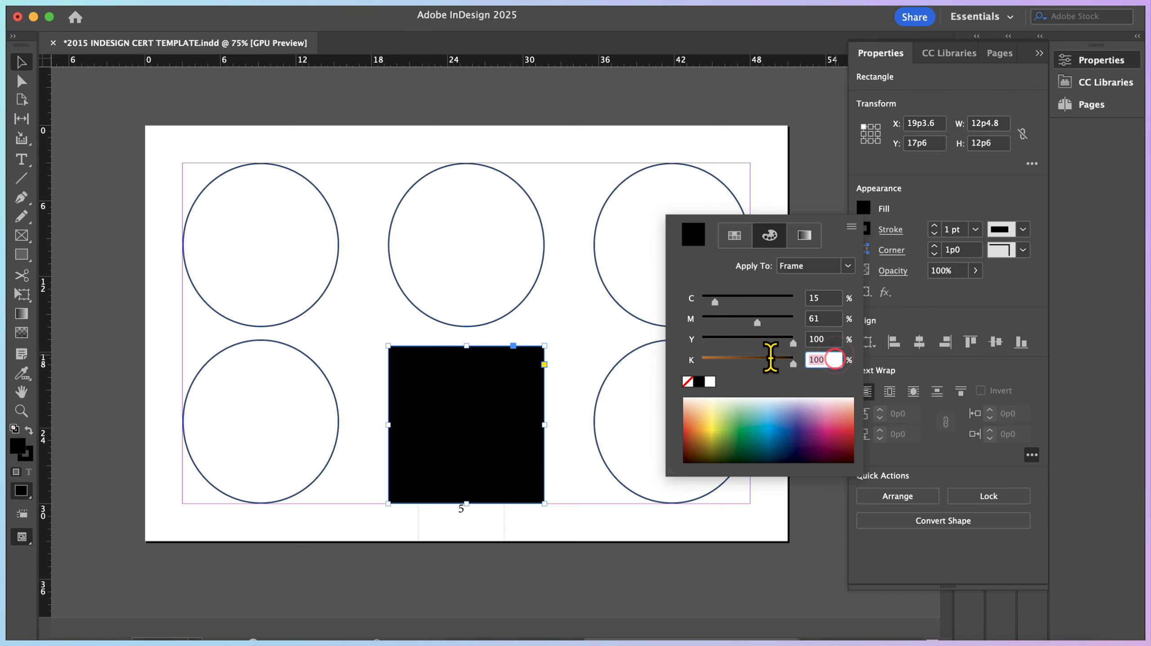
type("0")
left_click(771, 382)
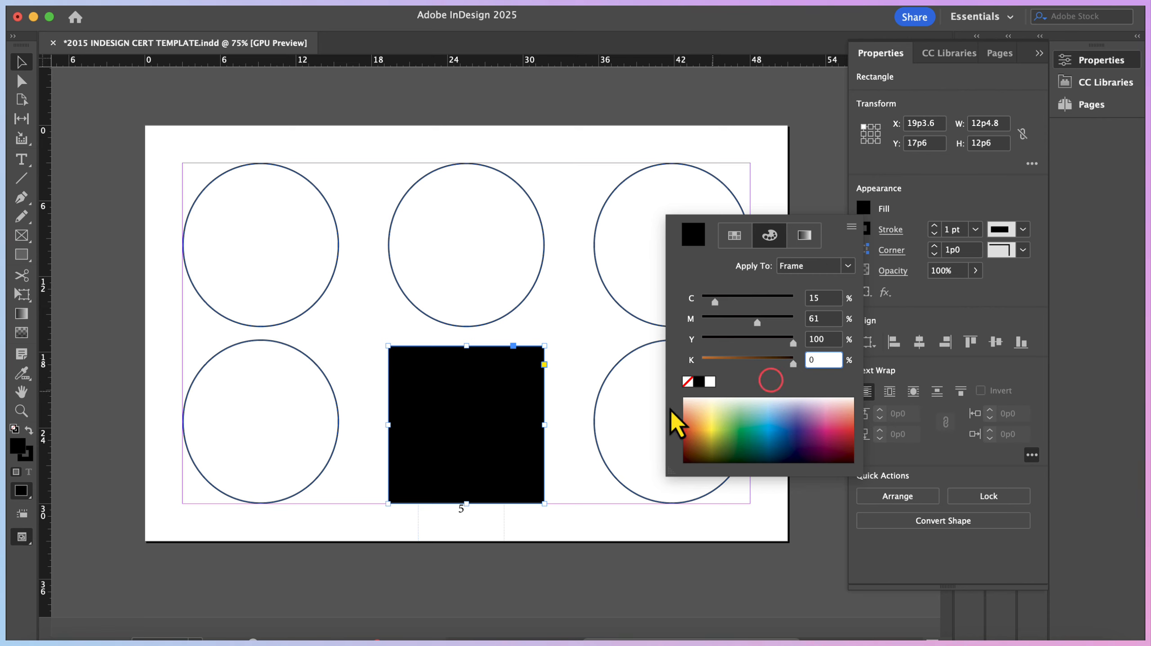
left_click(620, 437)
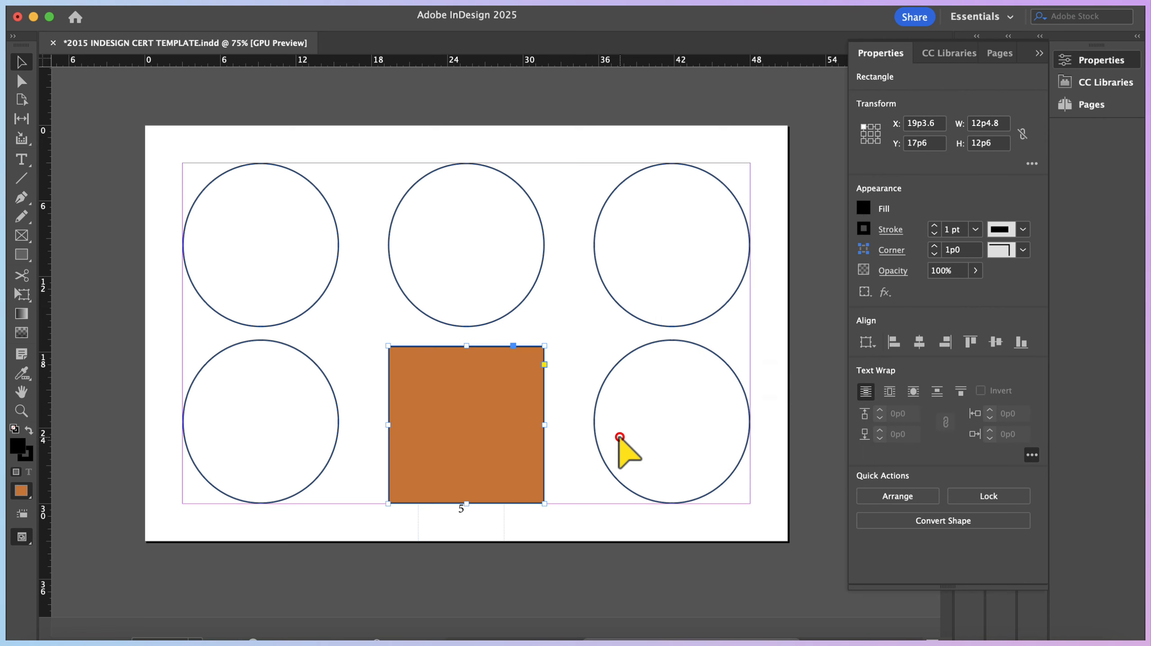
Give the square frame on page 5 a CMYK stroke colour of C=100, M=90, Y=10, K=0
left_click(864, 231)
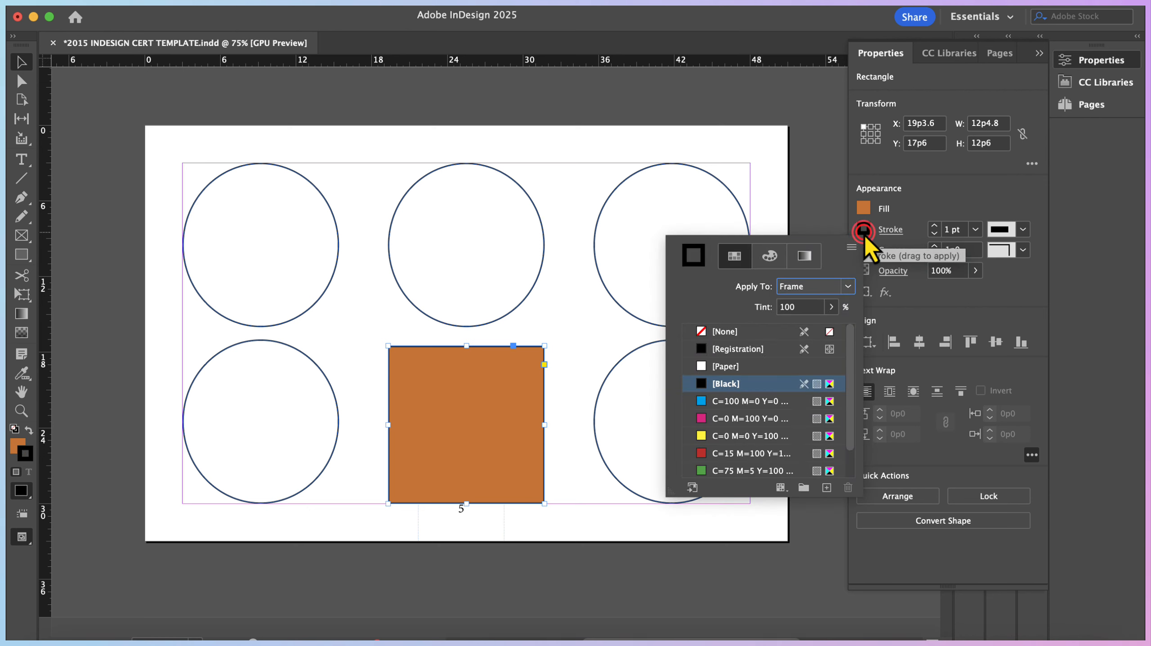
left_click(774, 266)
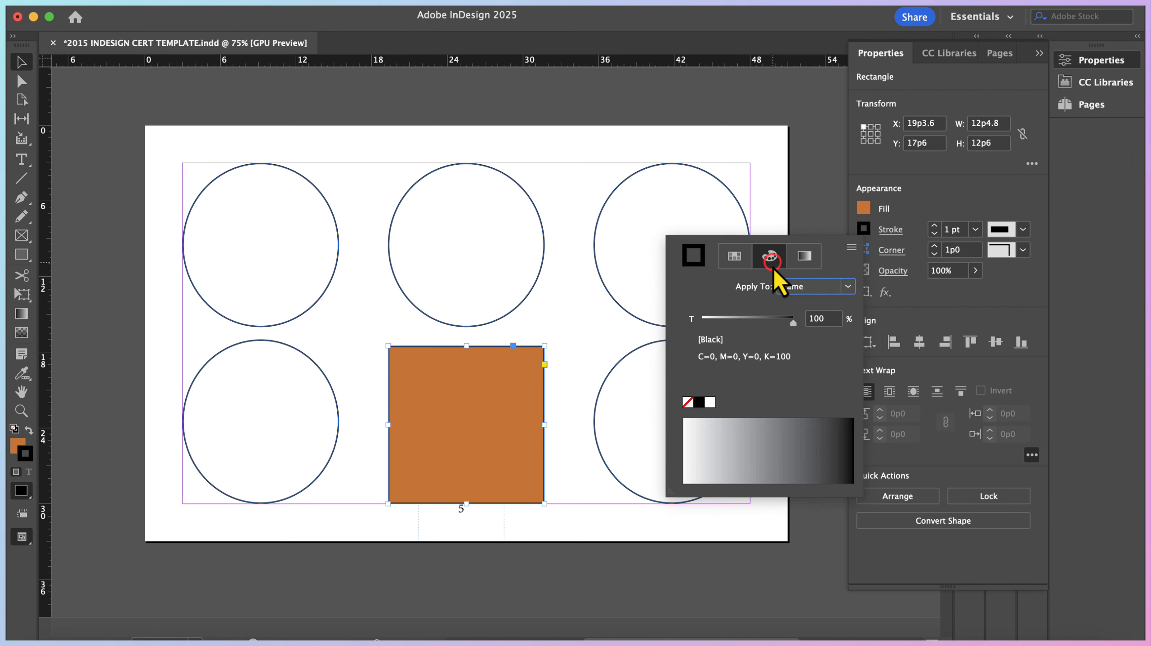
key("slash")
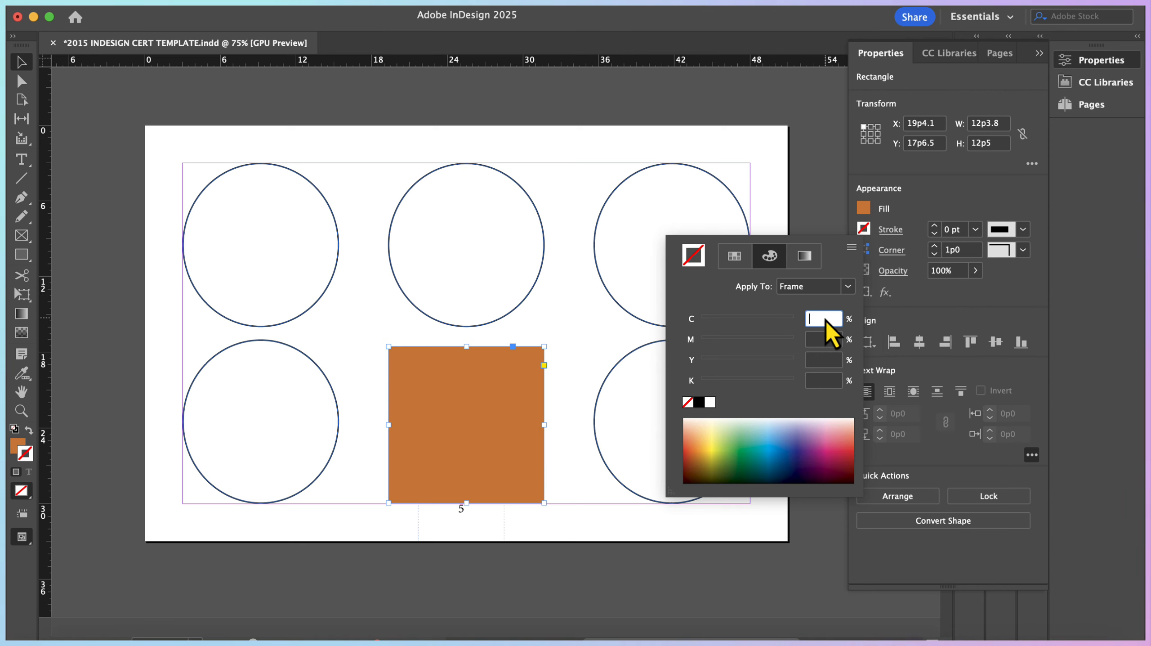
type("1")
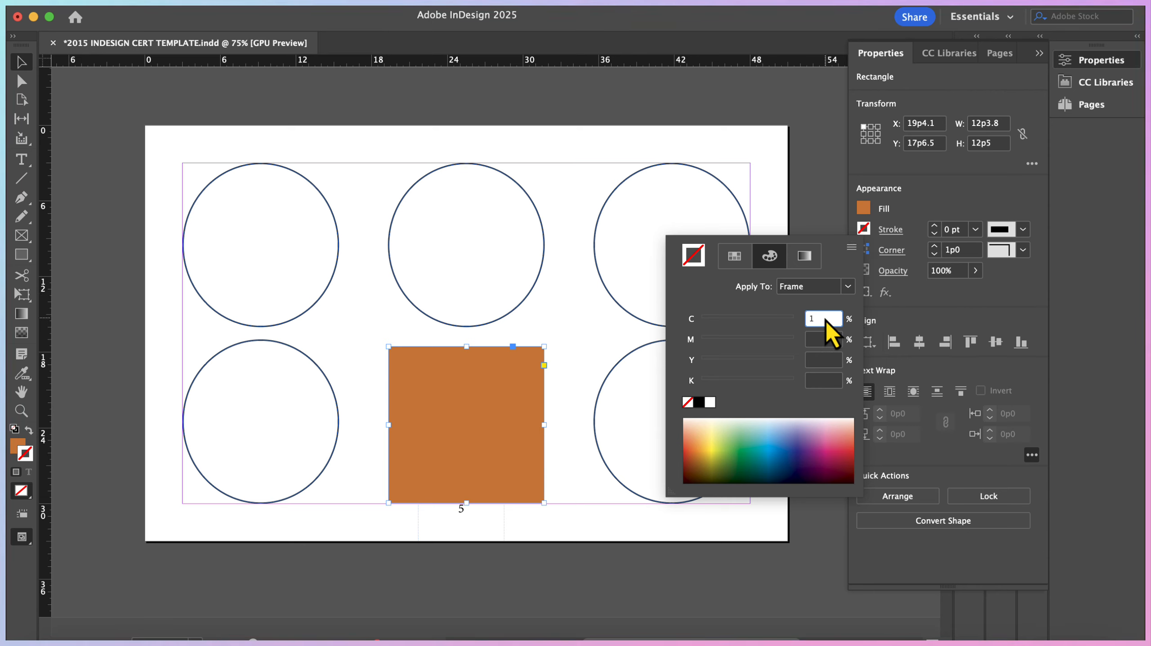
type("00")
key("Tab")
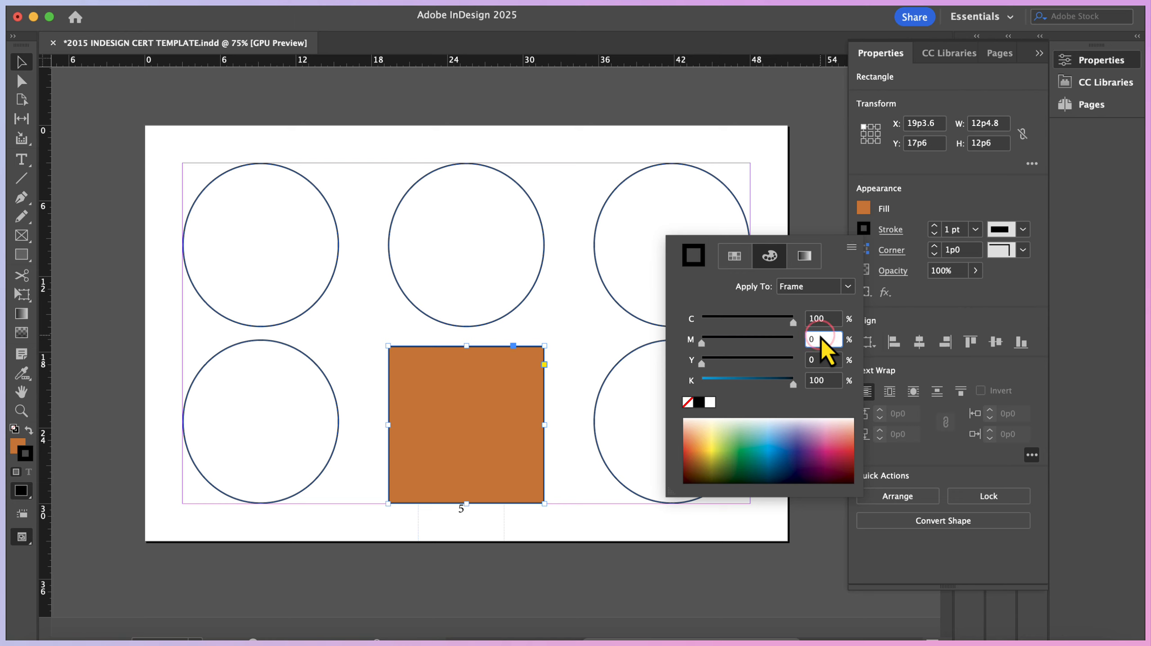
type("90")
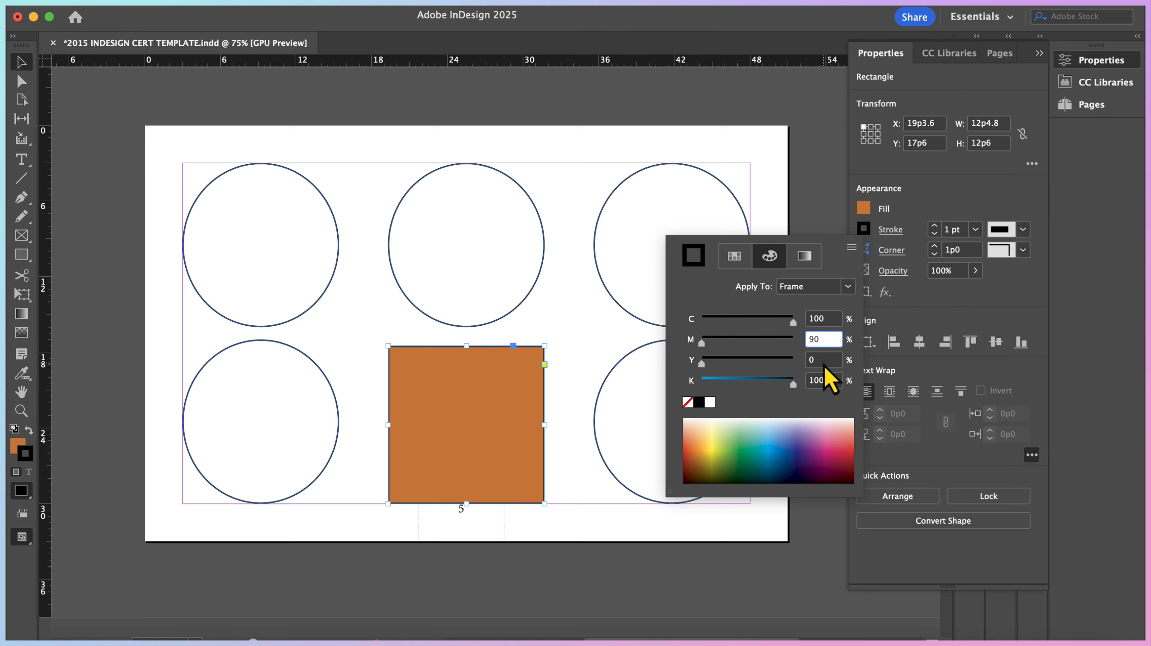
key("Tab")
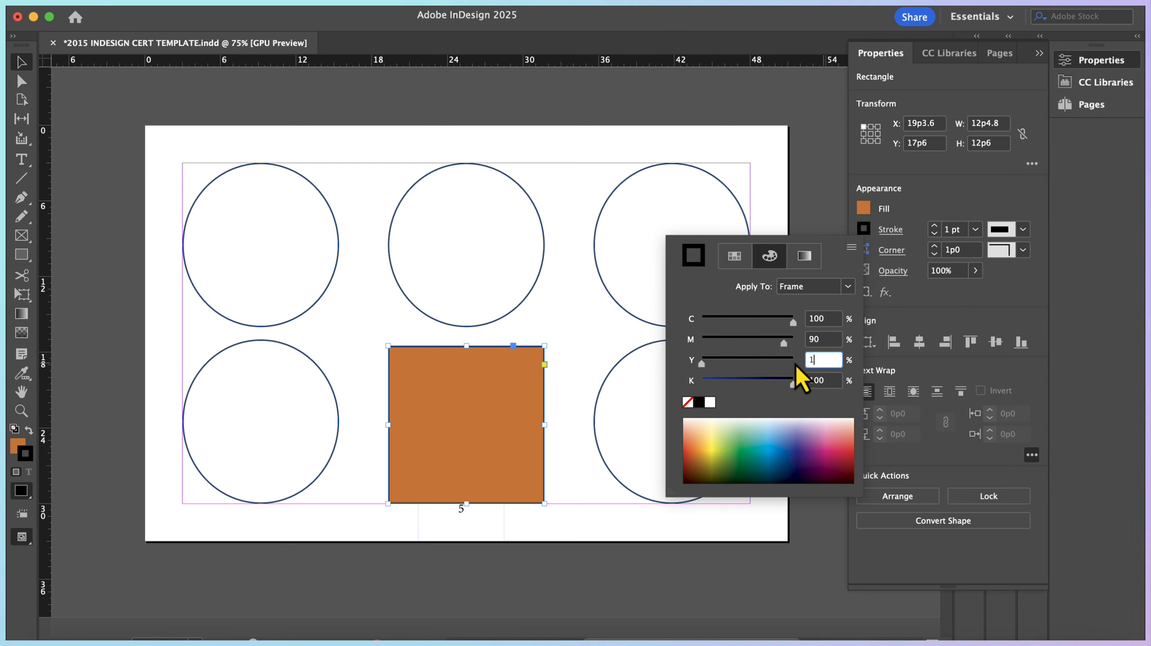
left_click(821, 381)
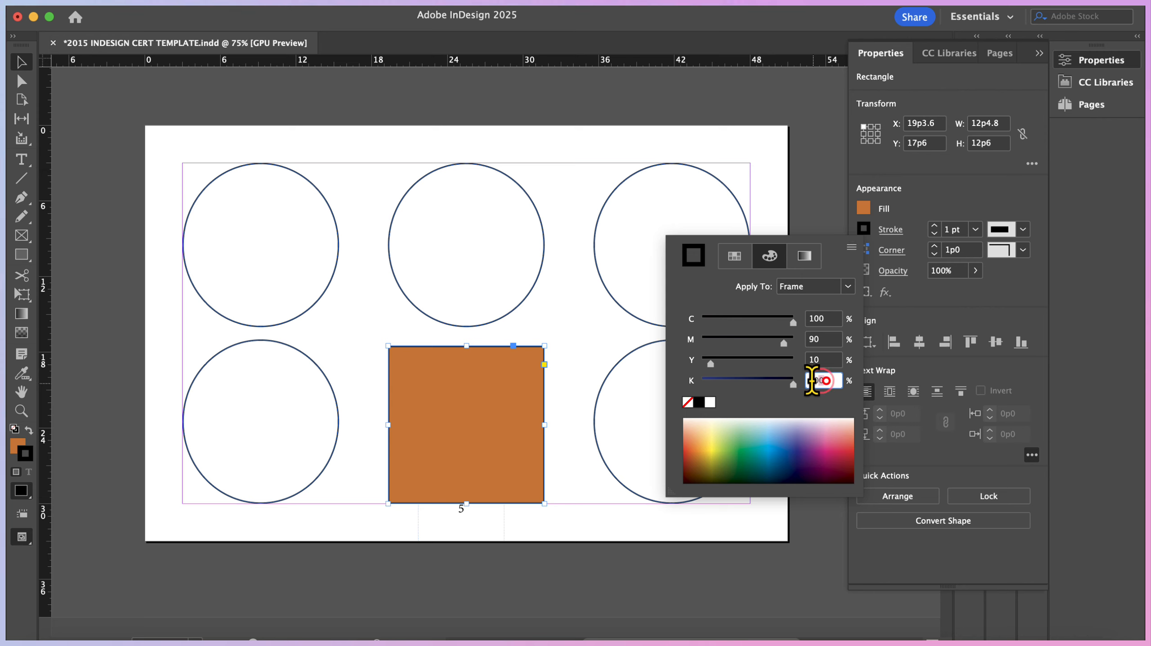
type("0")
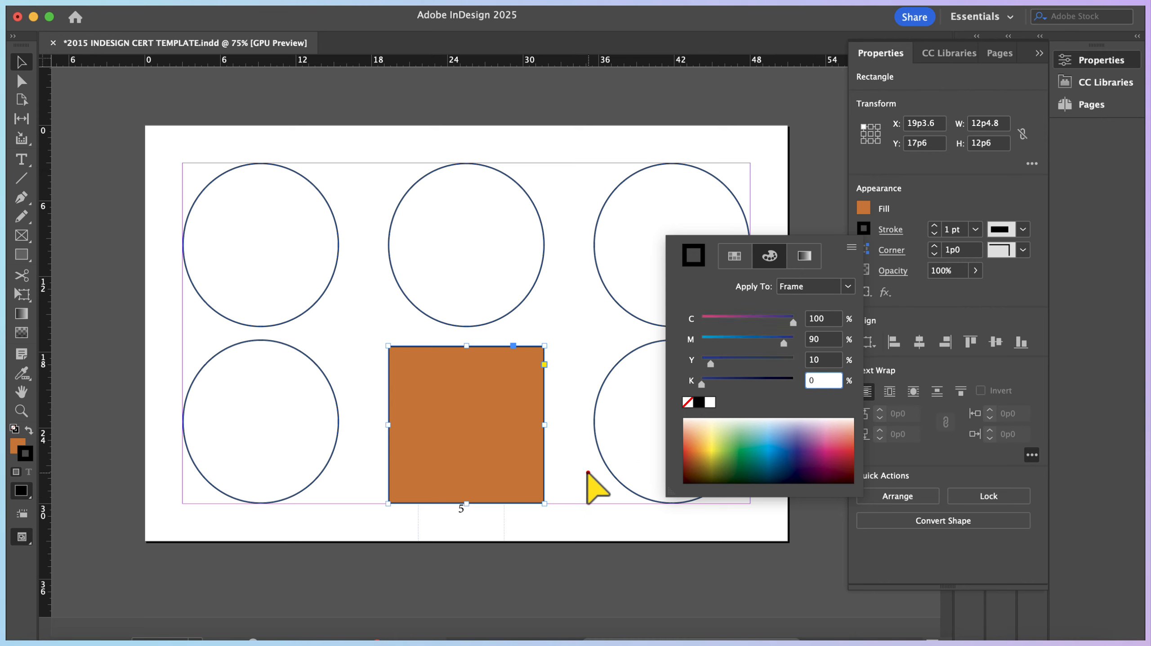
left_click(587, 472)
left_click(590, 470)
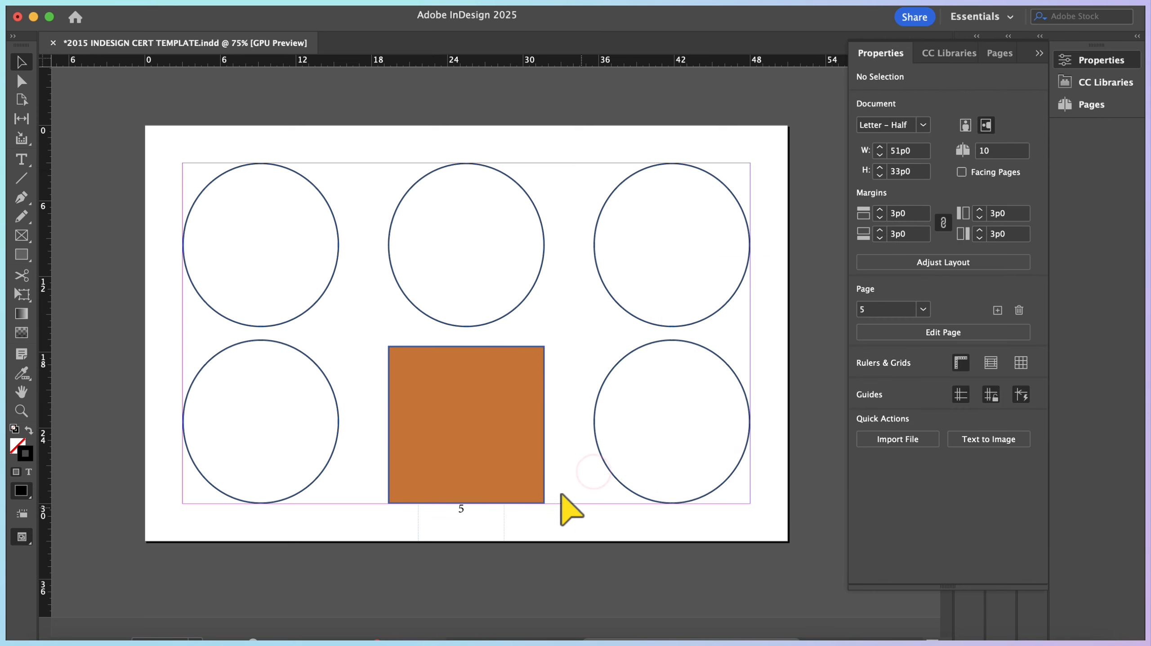
left_click(539, 484)
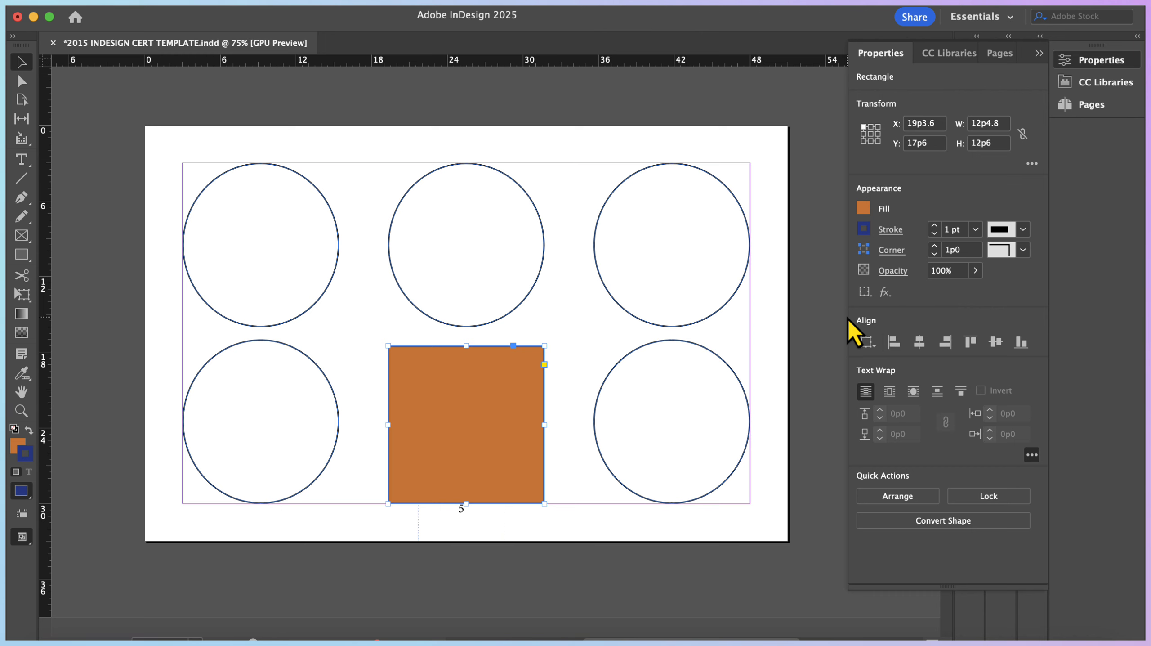
left_click(768, 348)
key("w")
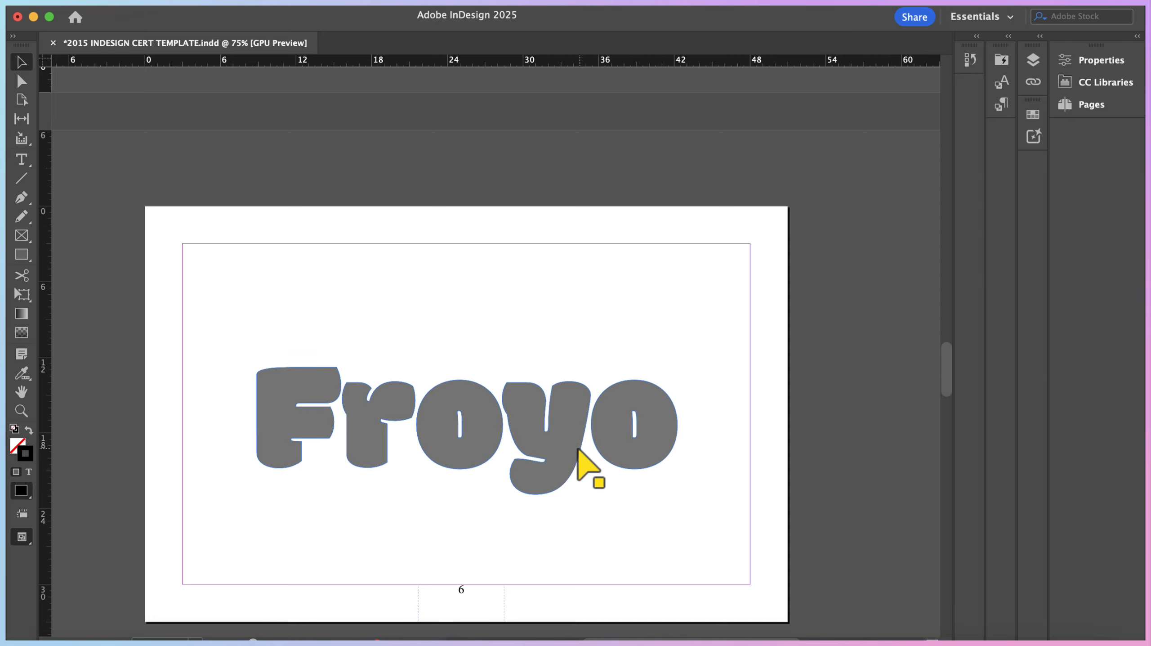
Set the opacity of the Froyo lettering on page 6 to 100% and open its fill colour options
left_click(567, 432)
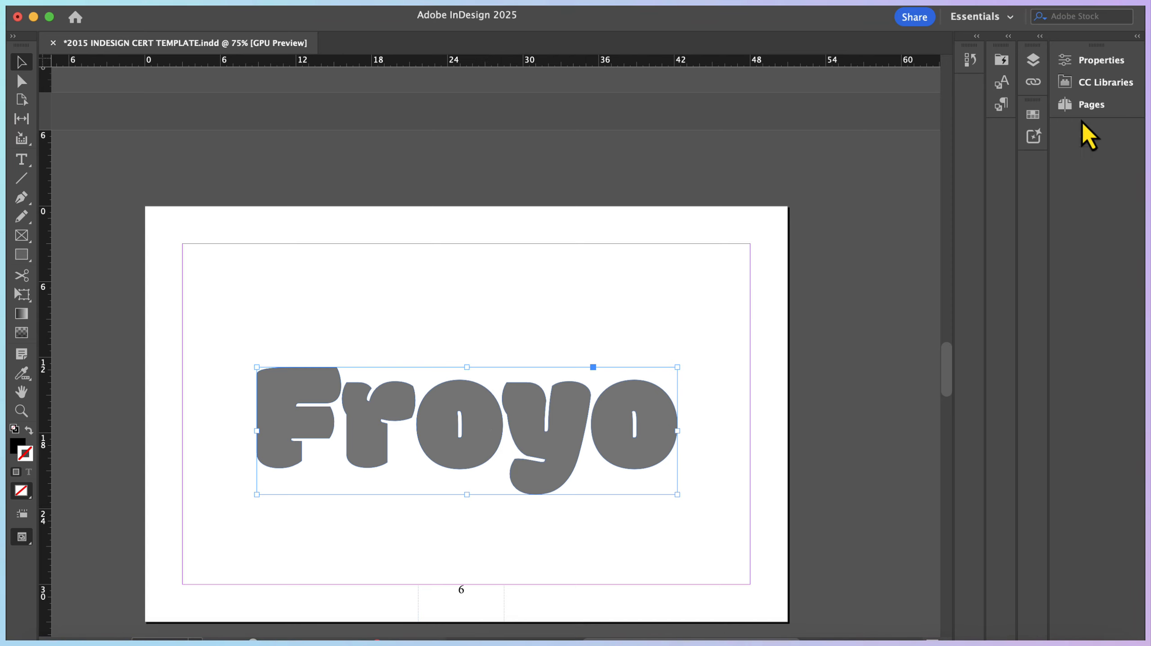
left_click(1087, 68)
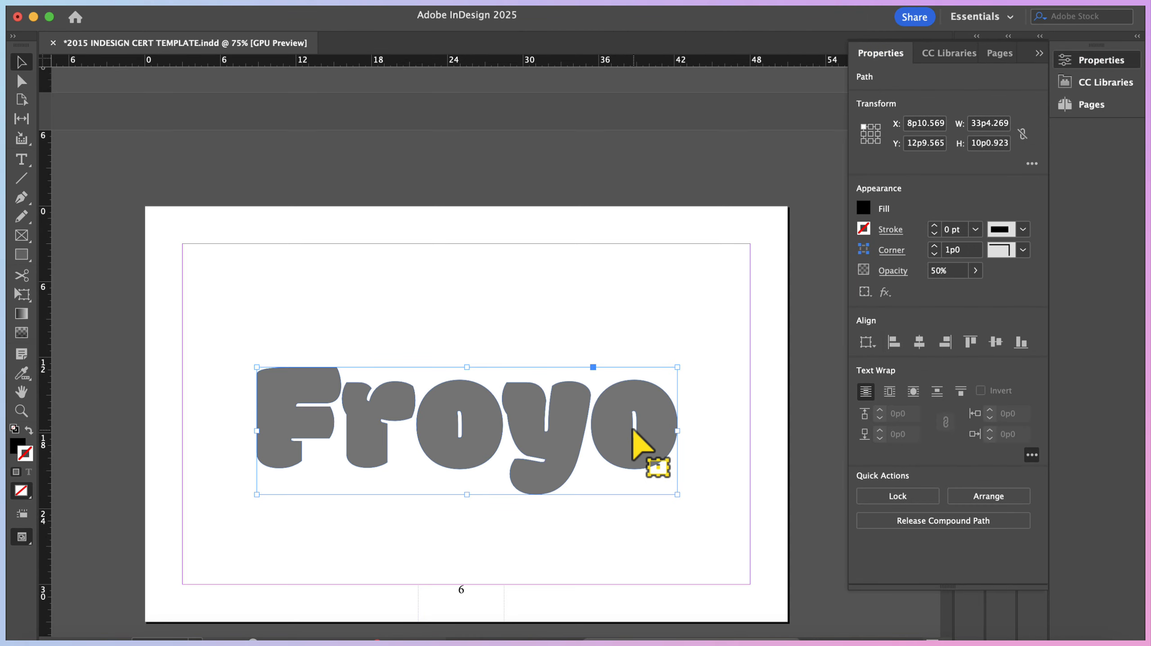
left_click(633, 428)
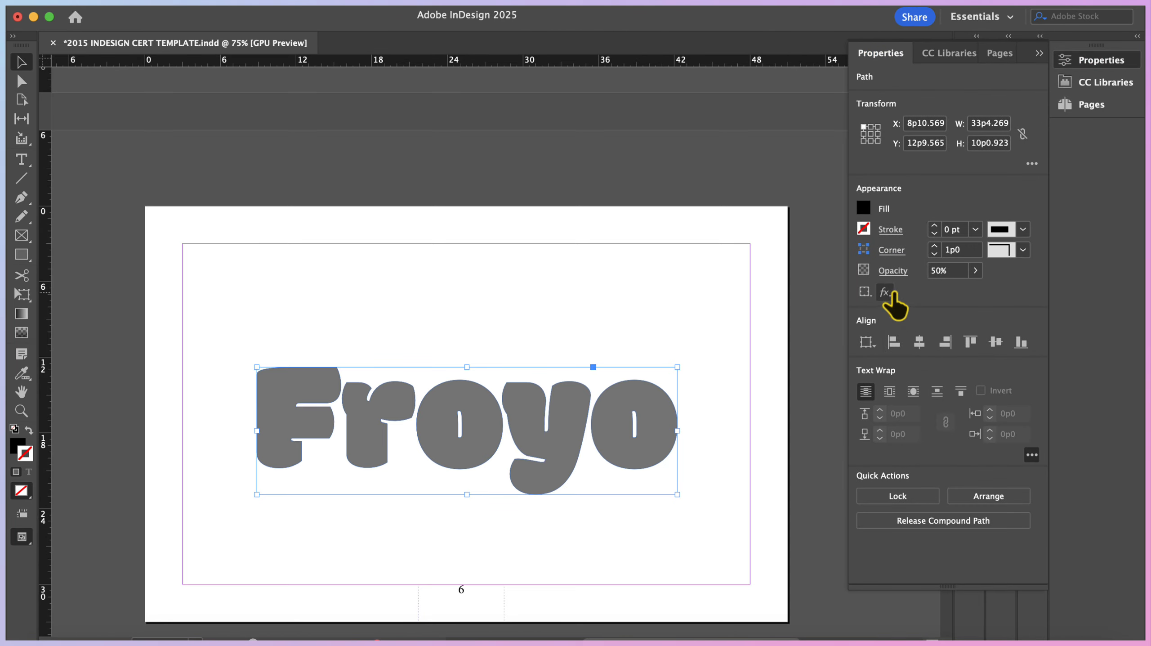
left_click(976, 271)
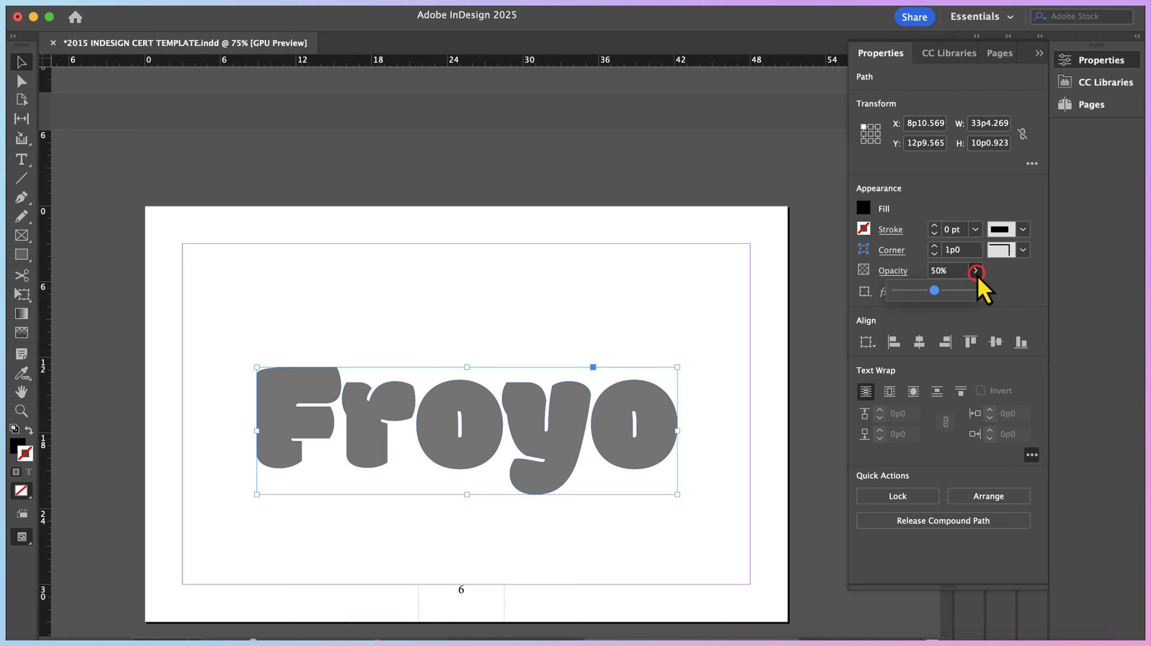
left_click(935, 291)
left_click_drag(935, 290, 987, 296)
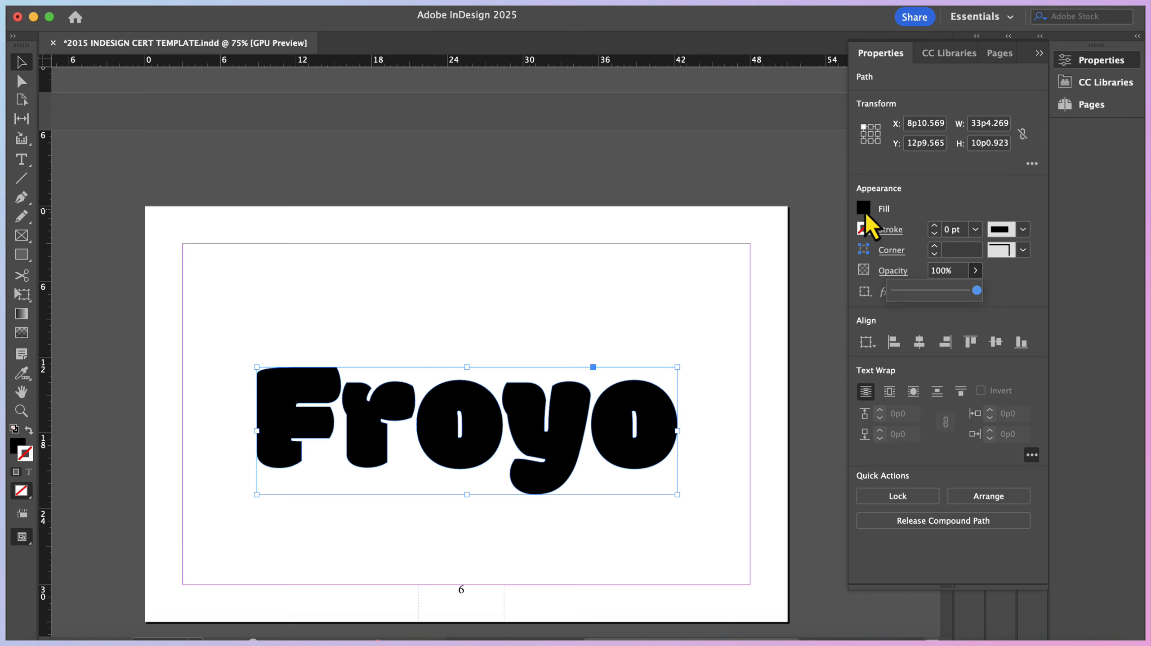
left_click(864, 208)
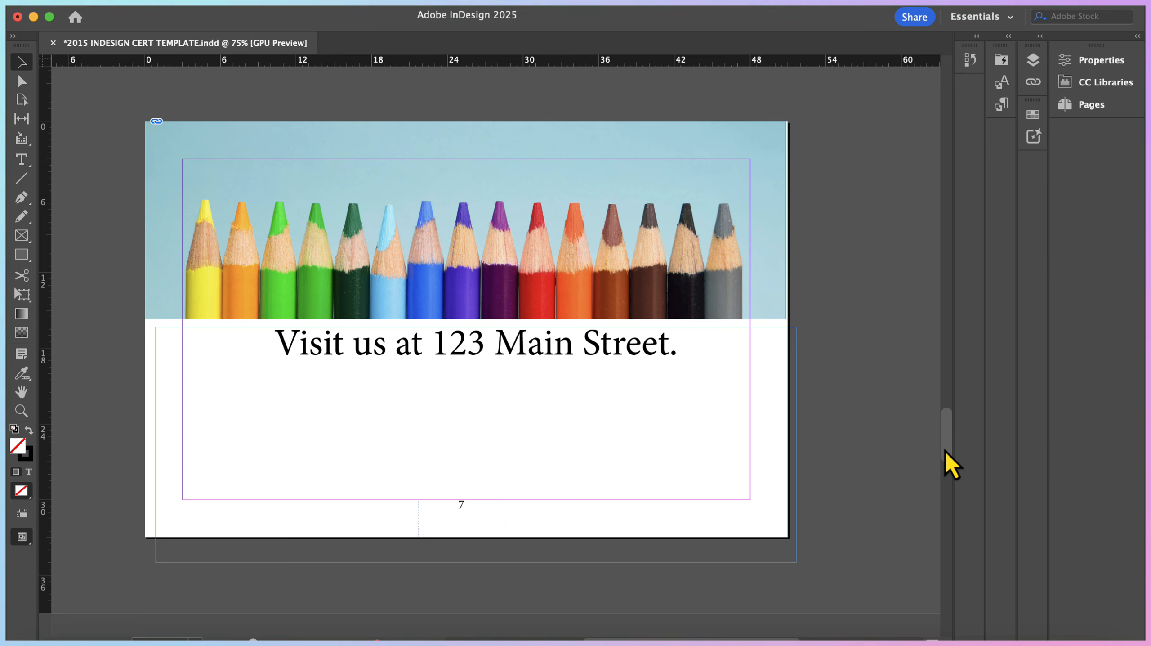
Set the opacity of the coloured pencils image on page 7 to 50%
left_click(551, 181)
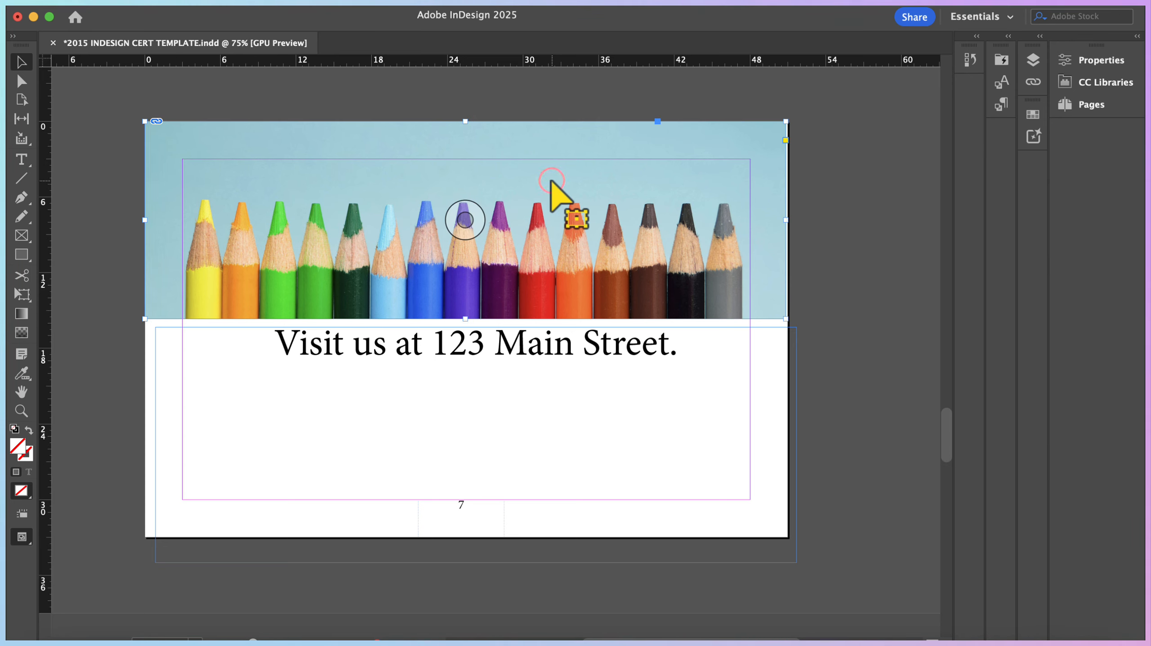
left_click(1090, 60)
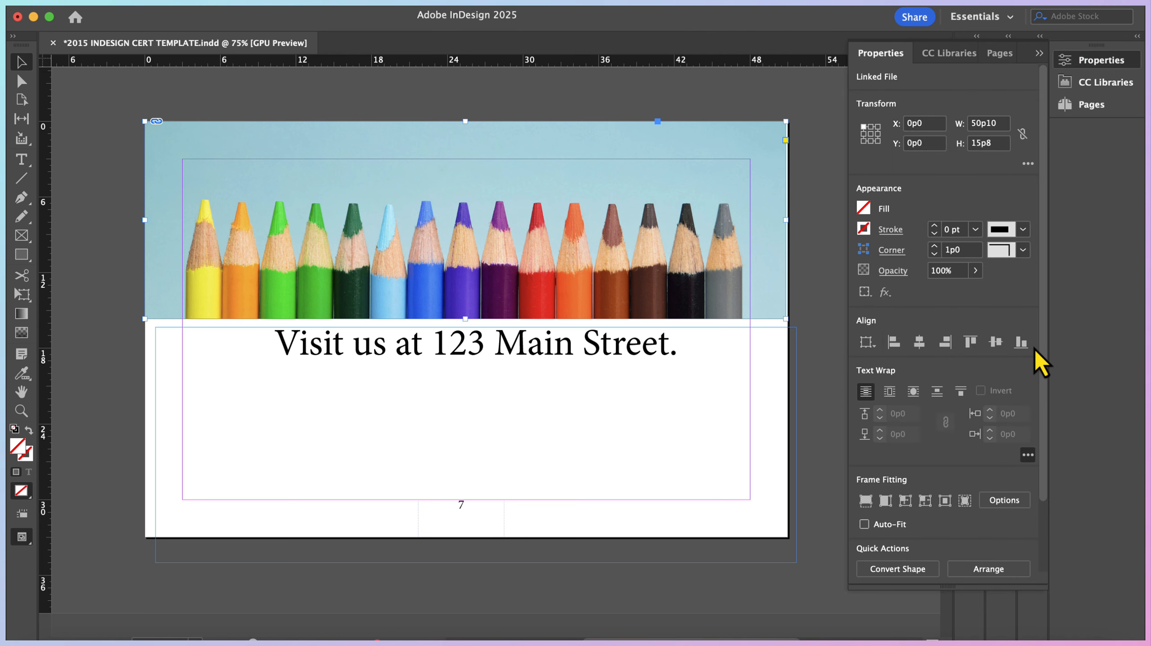
left_click(975, 271)
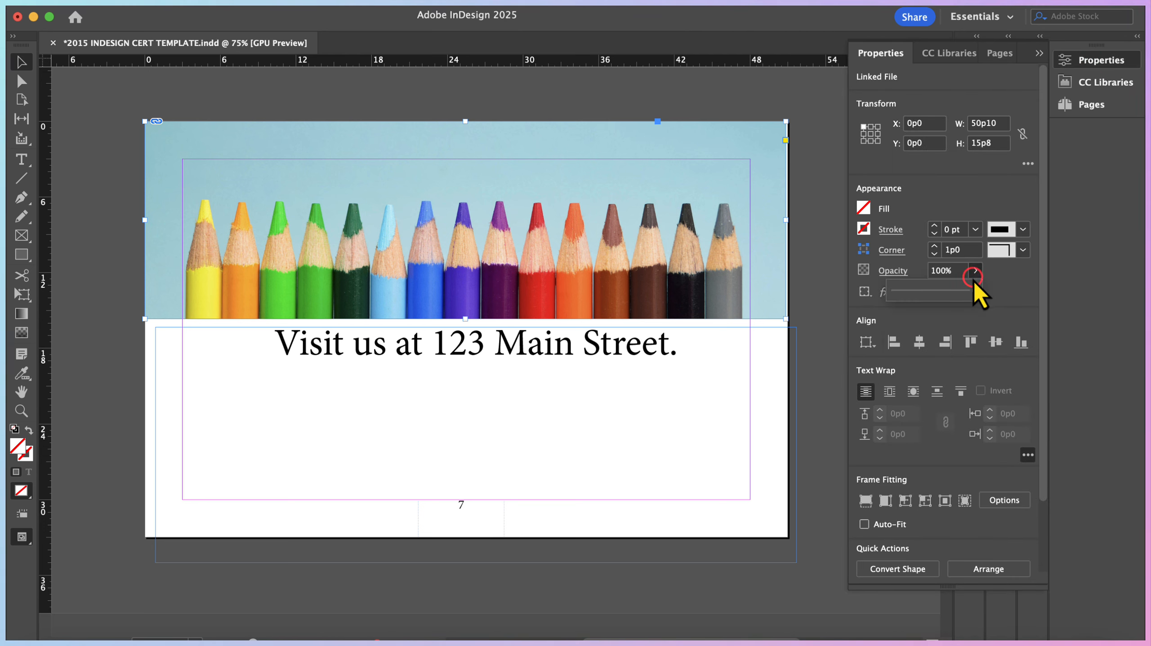
left_click(950, 270)
double_click(950, 270)
key("BackSpace")
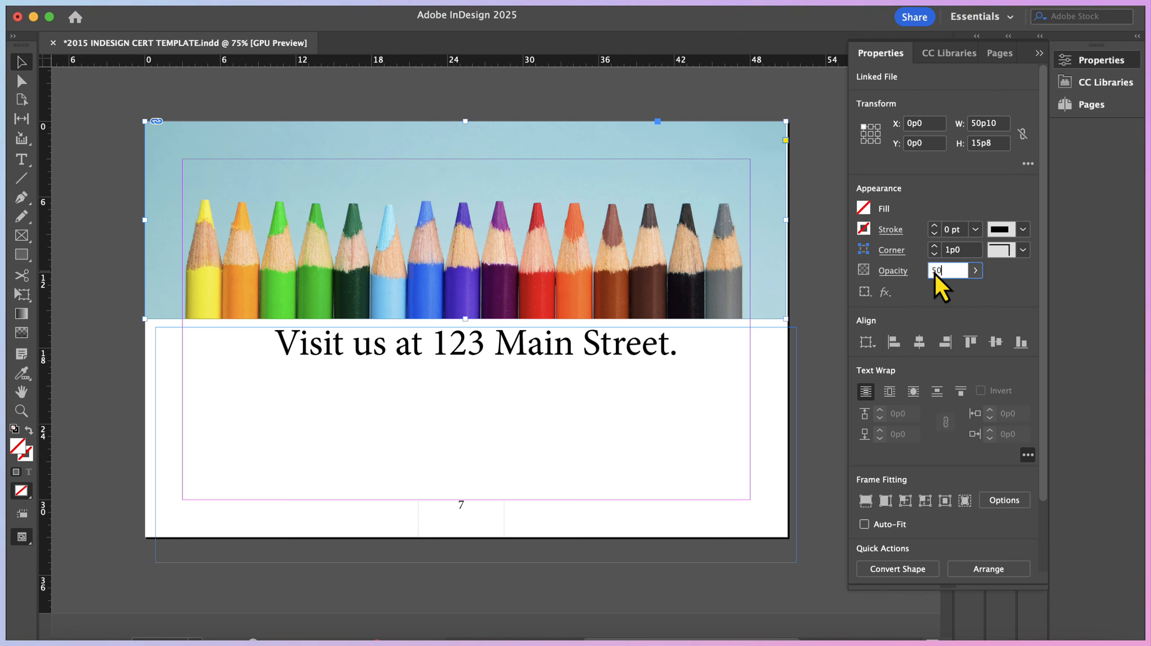
key("Return")
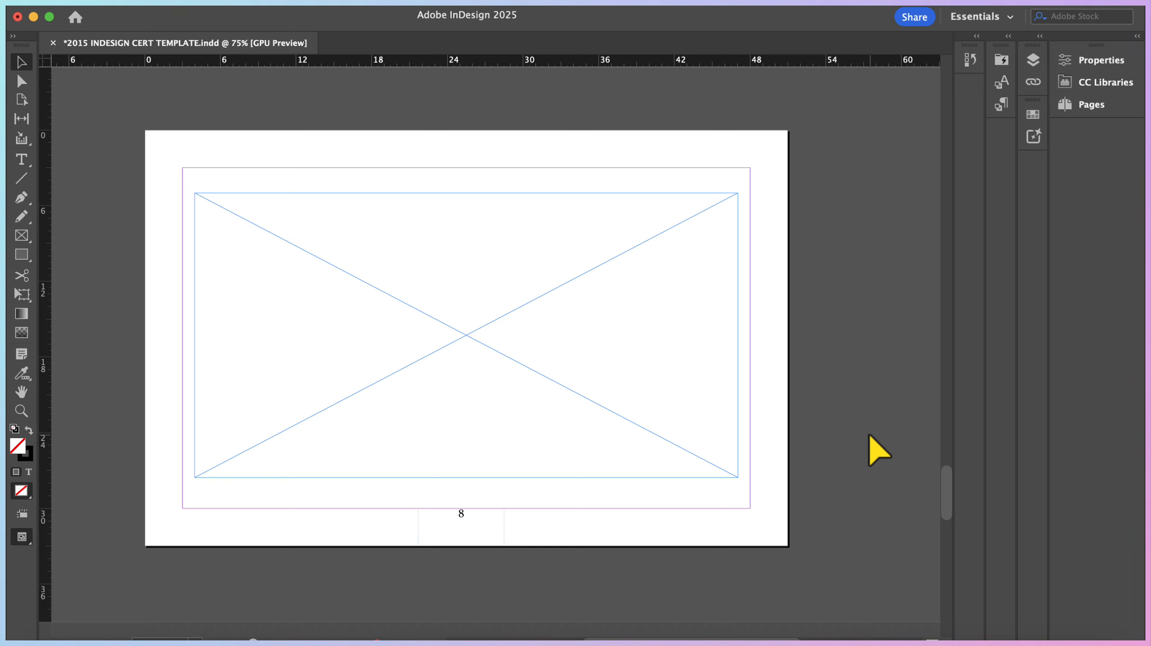
Convert the empty graphic frame on page 8 into a text frame with the Type tool
left_click(624, 201)
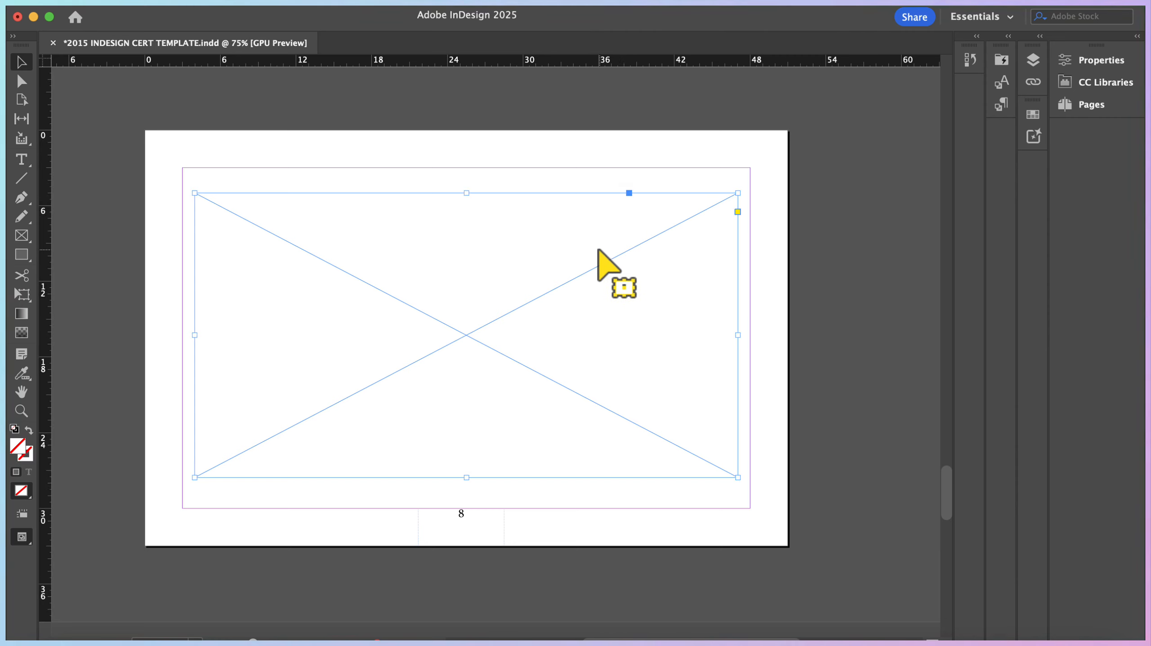
left_click(22, 160)
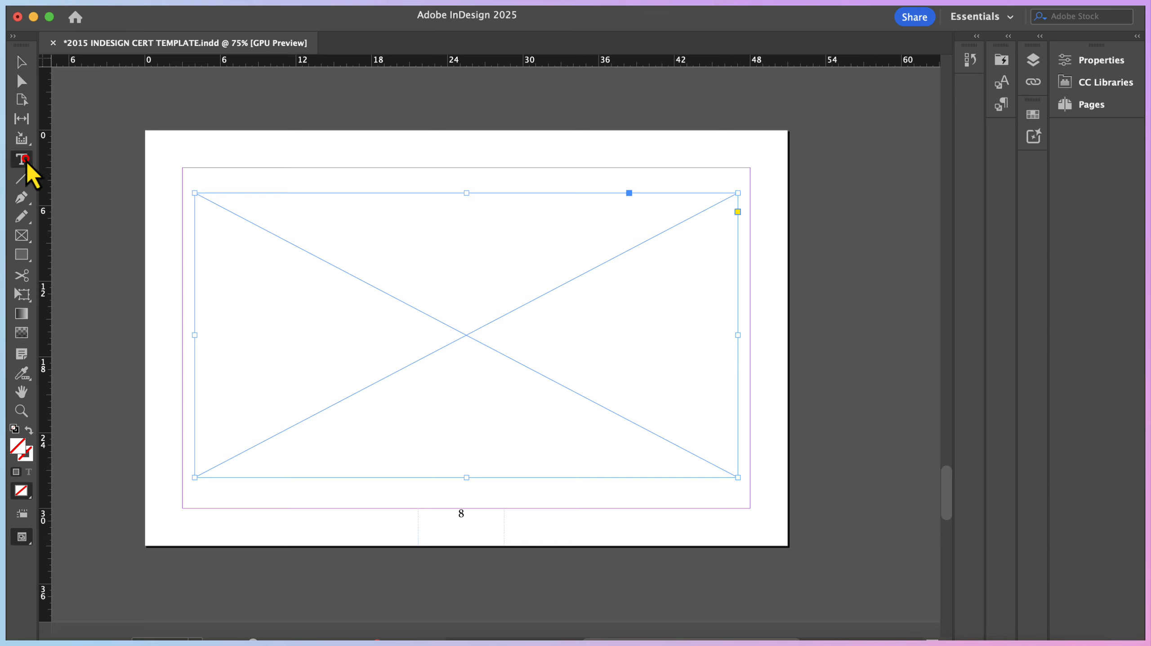
left_click(255, 250)
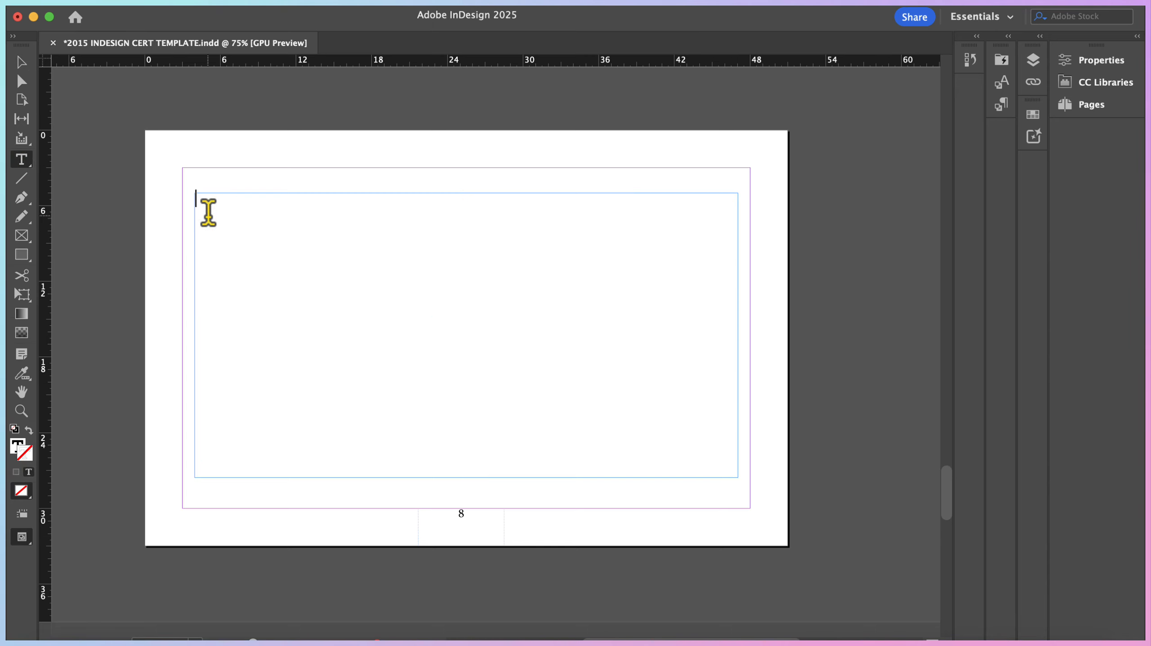
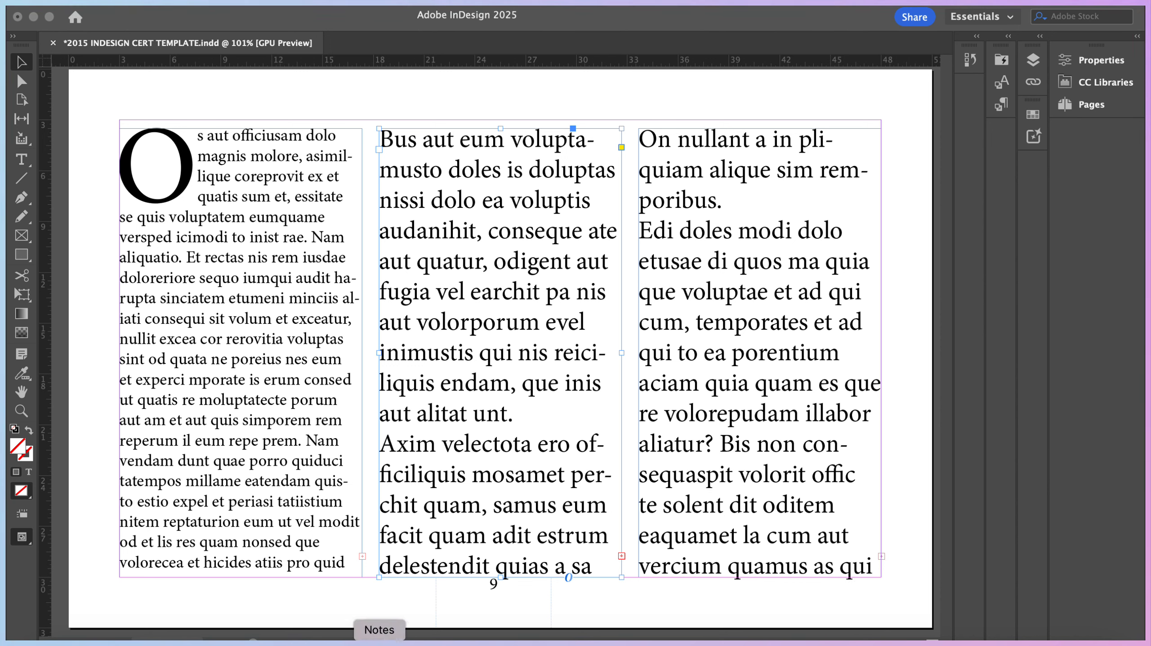
Open the Preflight error list and go to the first overset text frame on page 9
left_click(435, 637)
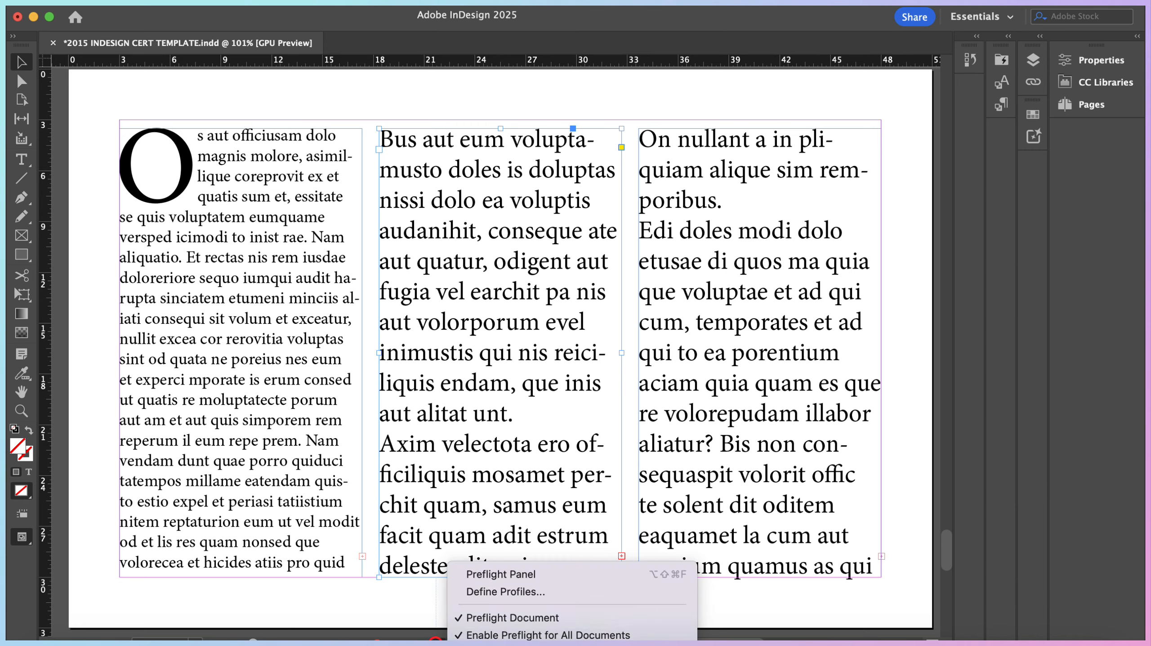
left_click(485, 574)
left_click(611, 340)
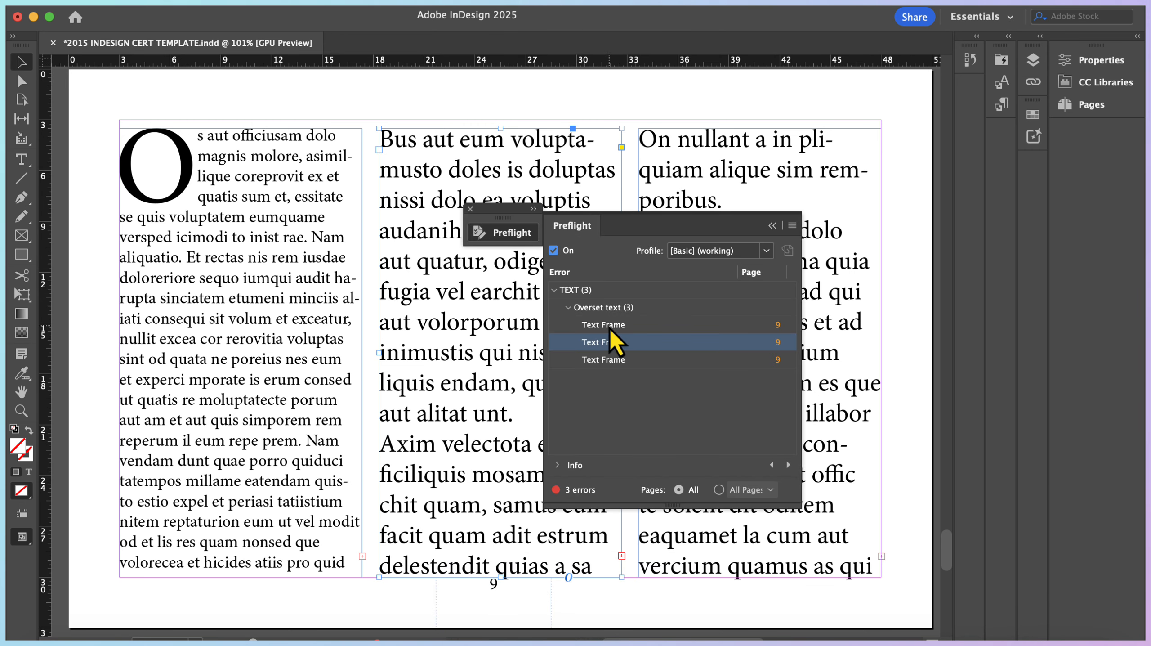
double_click(606, 325)
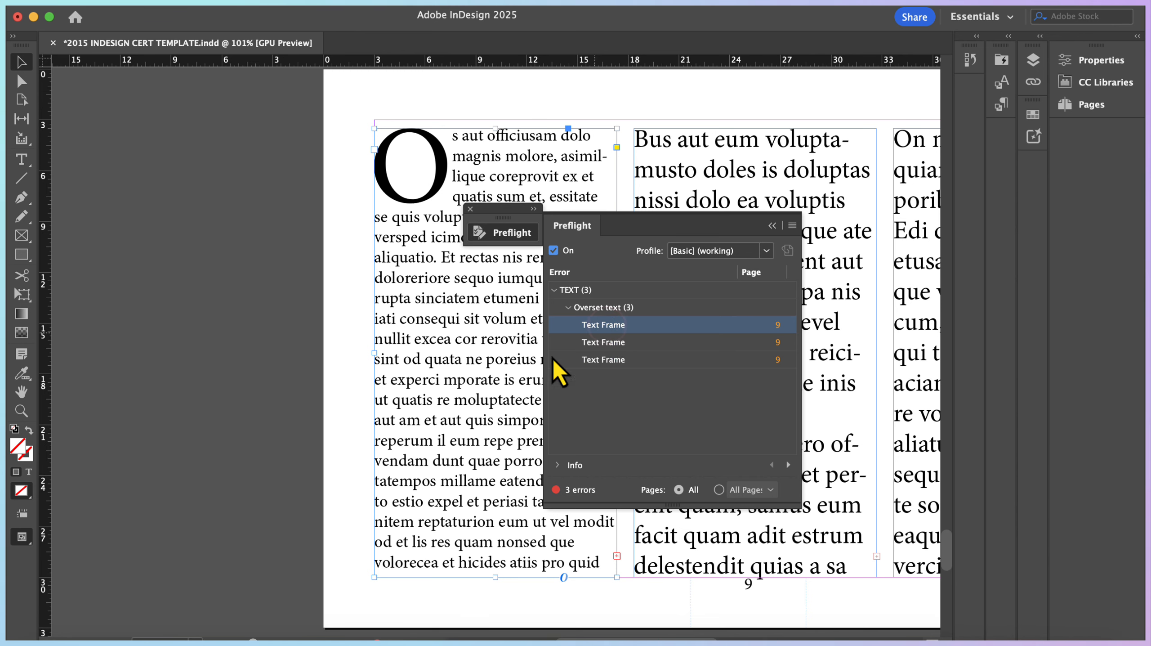
Set all the text in the drop-cap column on page 9 to 10 pt
double_click(459, 455)
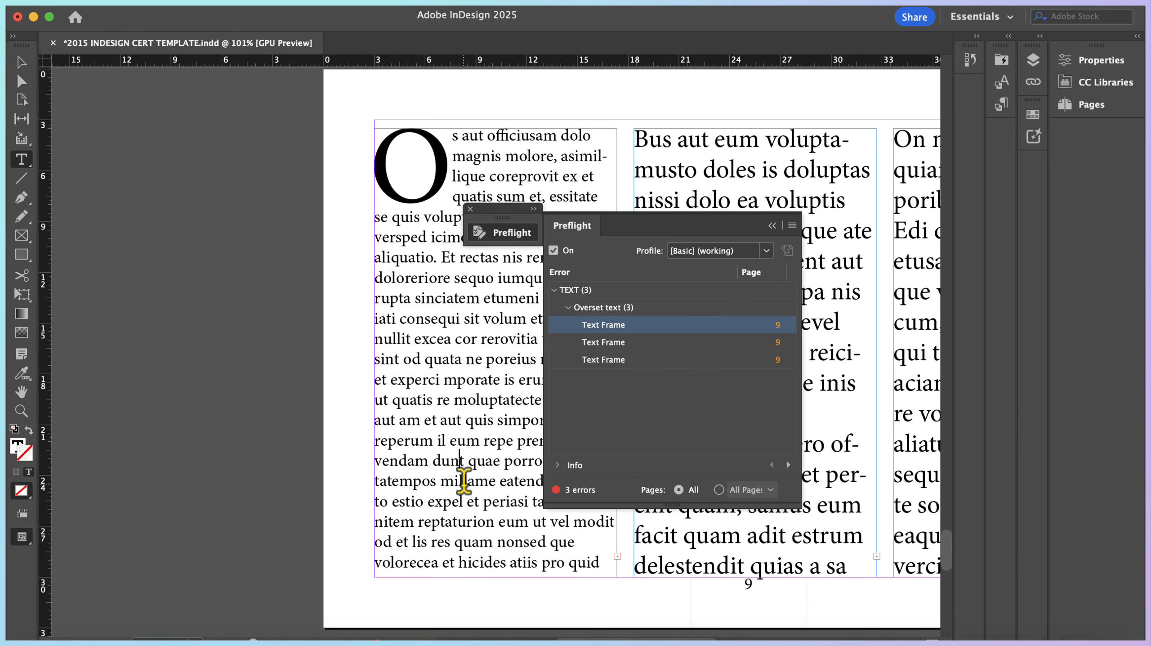
key("super+a")
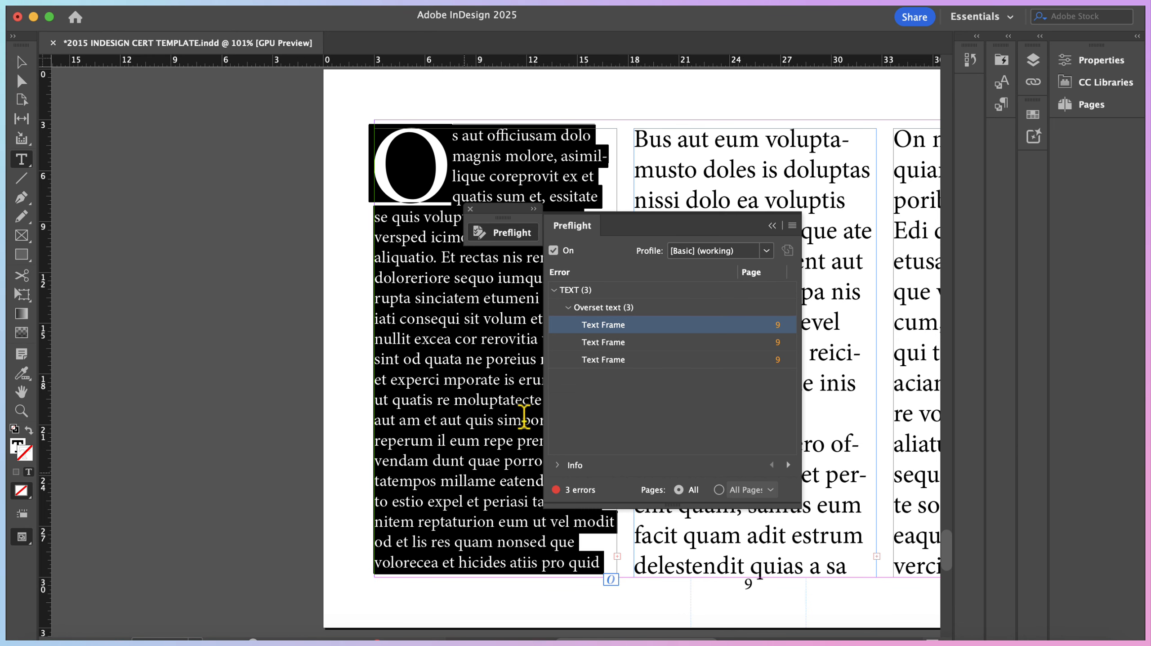
left_click(1087, 64)
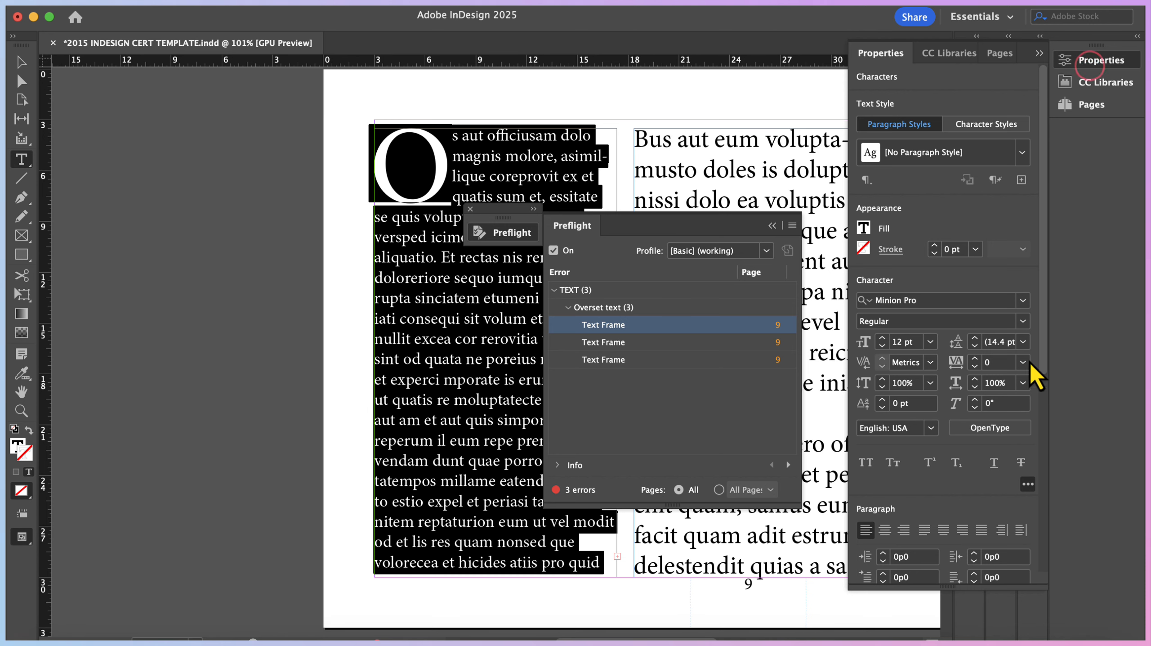
left_click(929, 342)
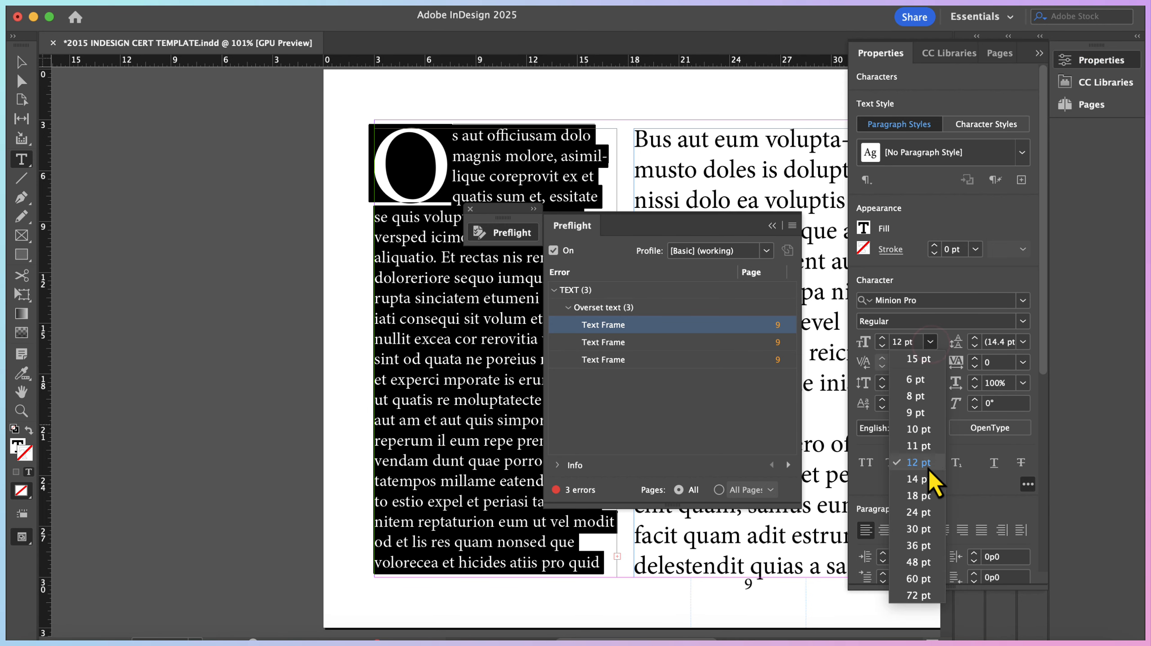
left_click(923, 431)
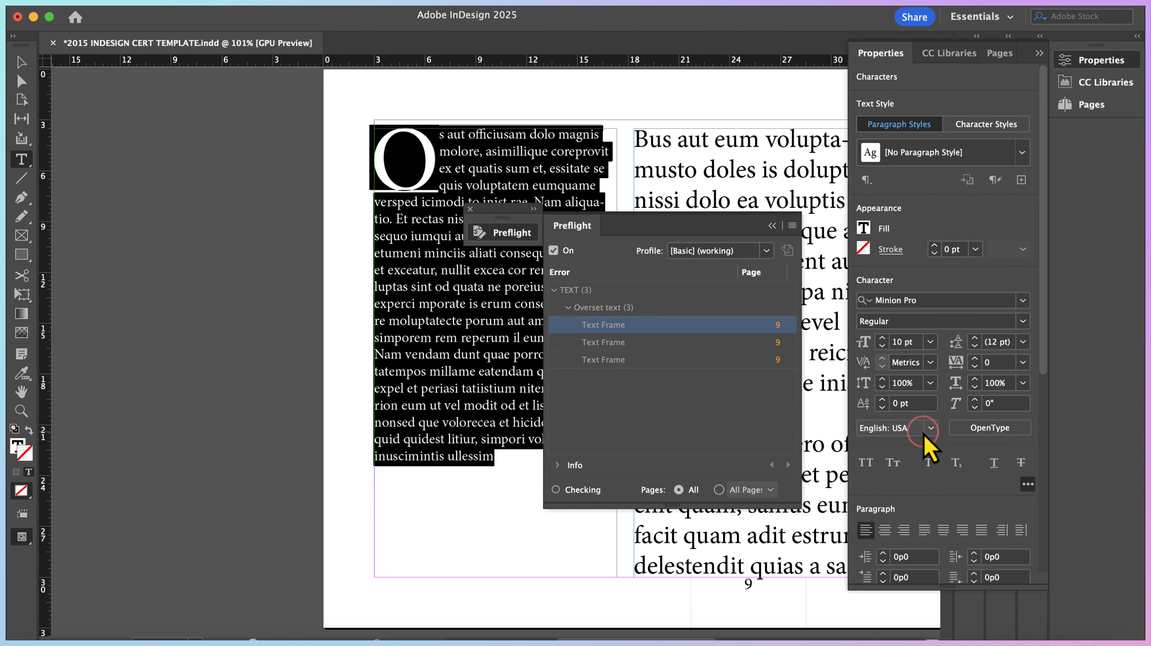
Set all the text in the middle column on page 9 to 10 pt
left_click(824, 541)
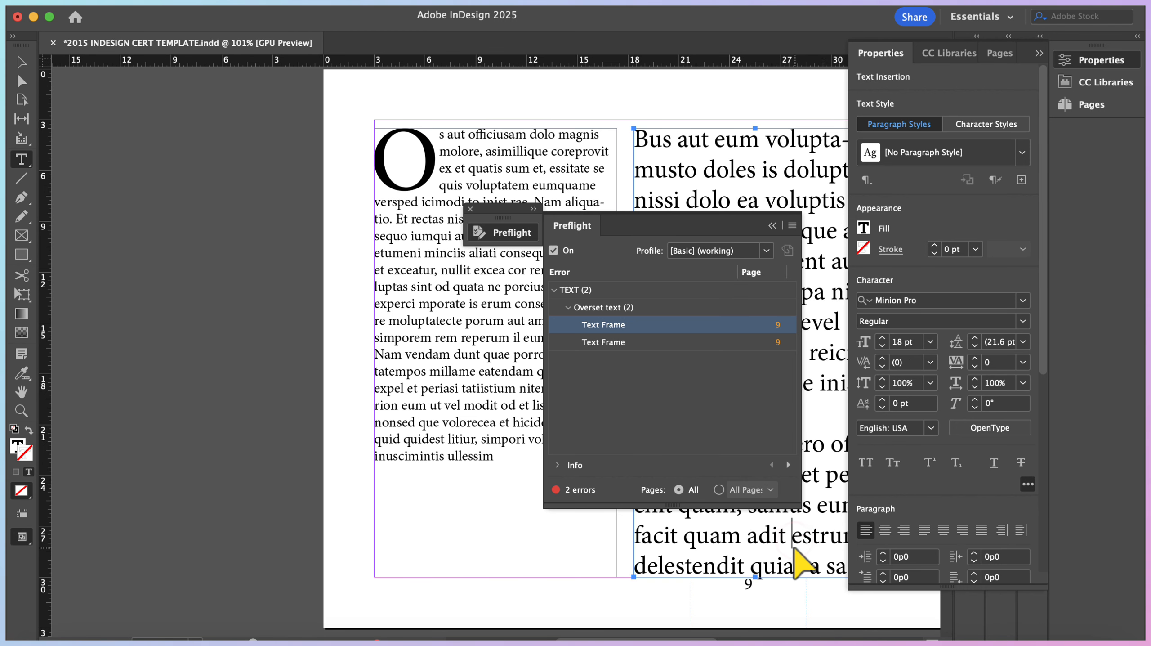
key("super+a")
left_click(931, 344)
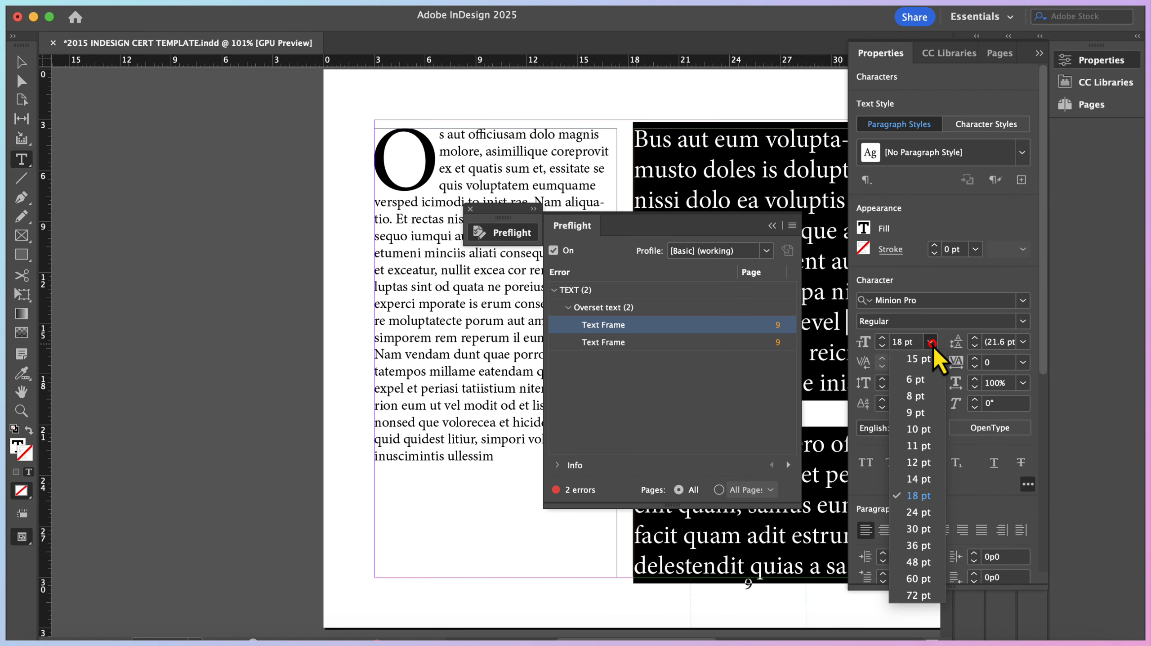
left_click(919, 429)
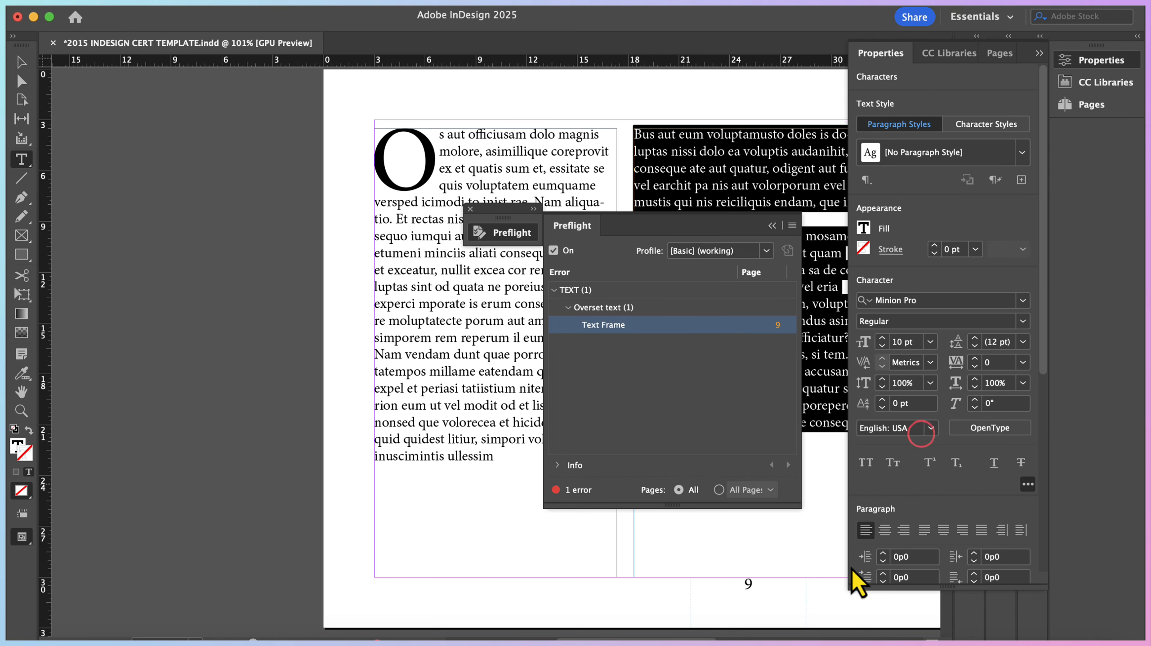
Set all the text in the third column on page 9 to 10 pt and close the Preflight error list
left_click_drag(691, 636, 759, 636)
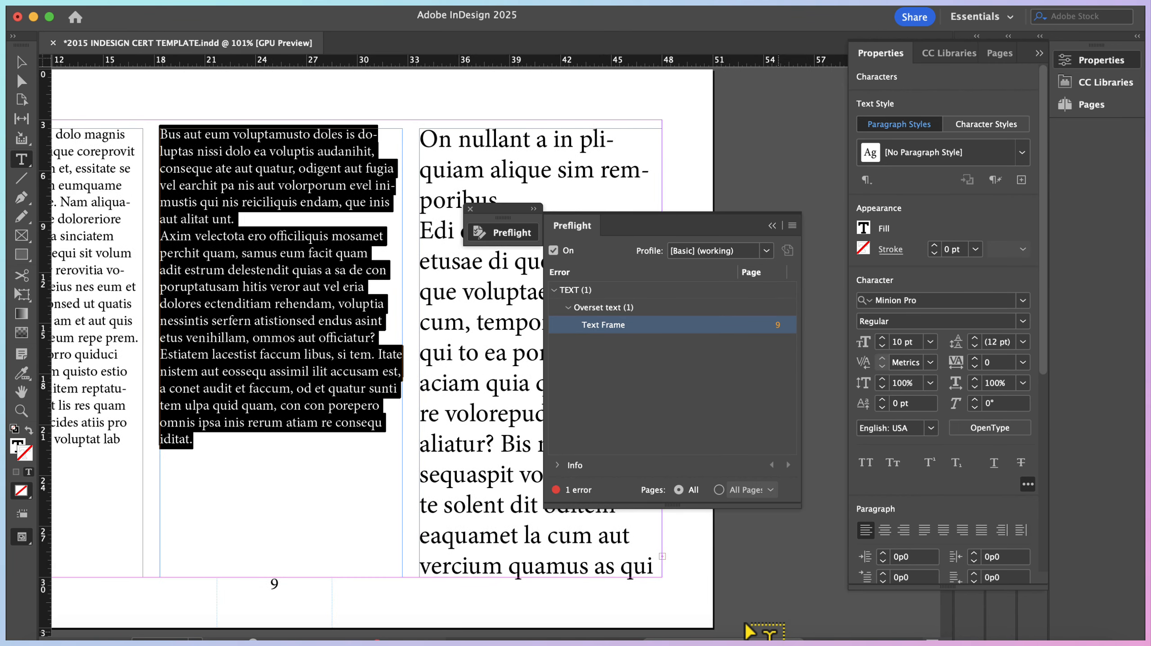
left_click(563, 545)
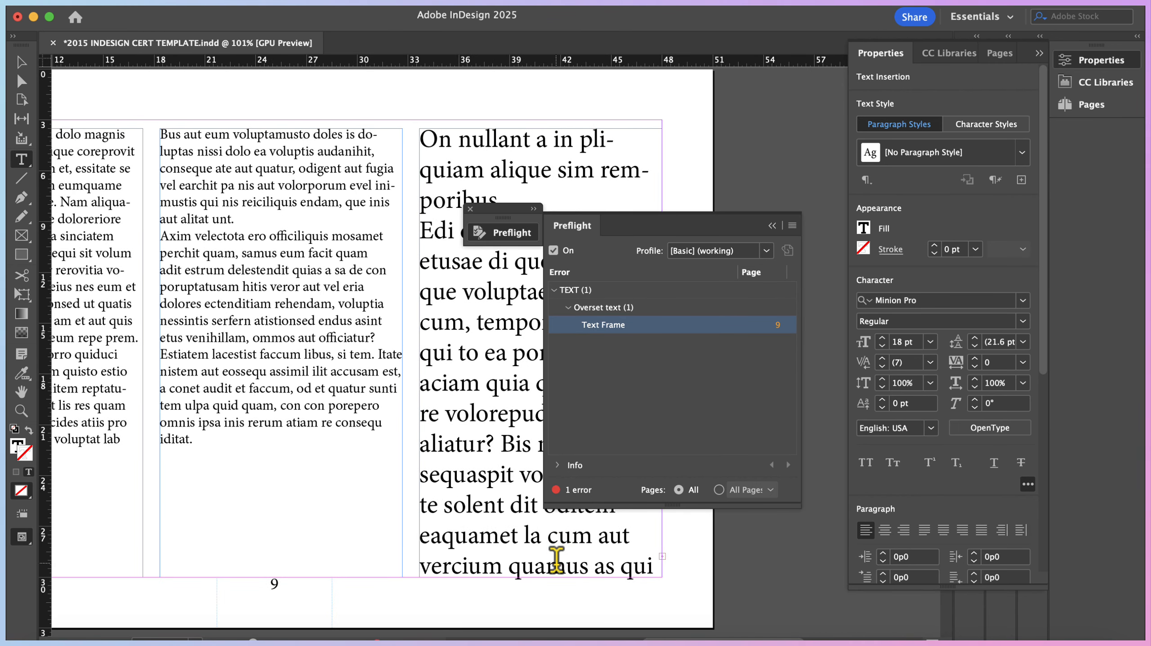
key("super+a")
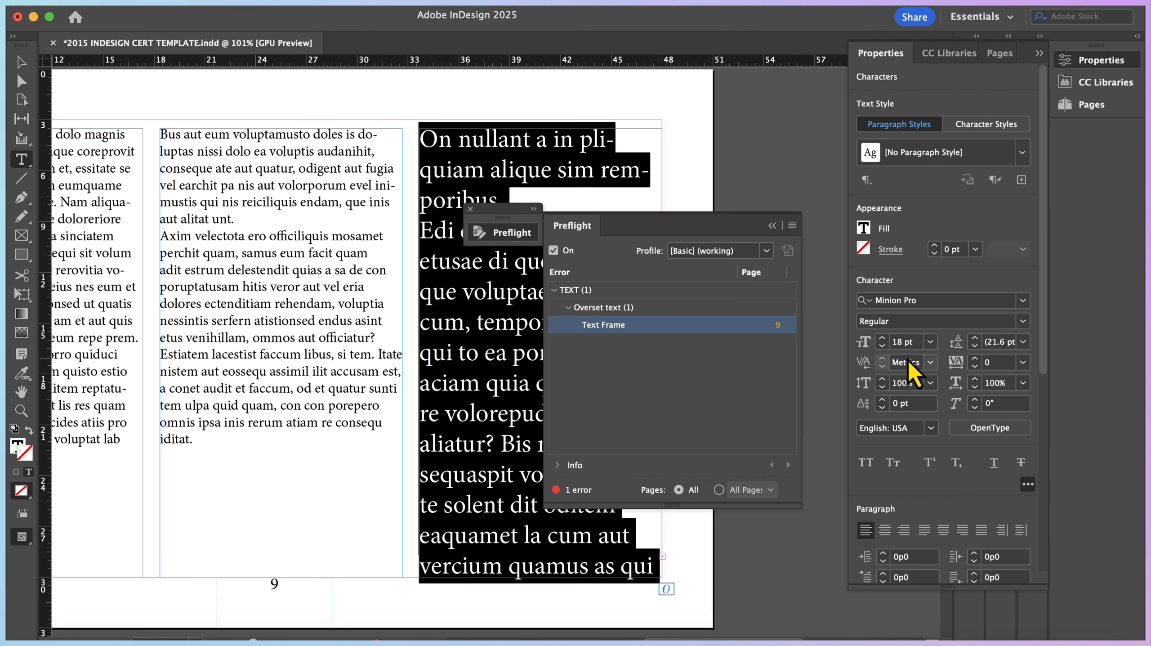
left_click(930, 341)
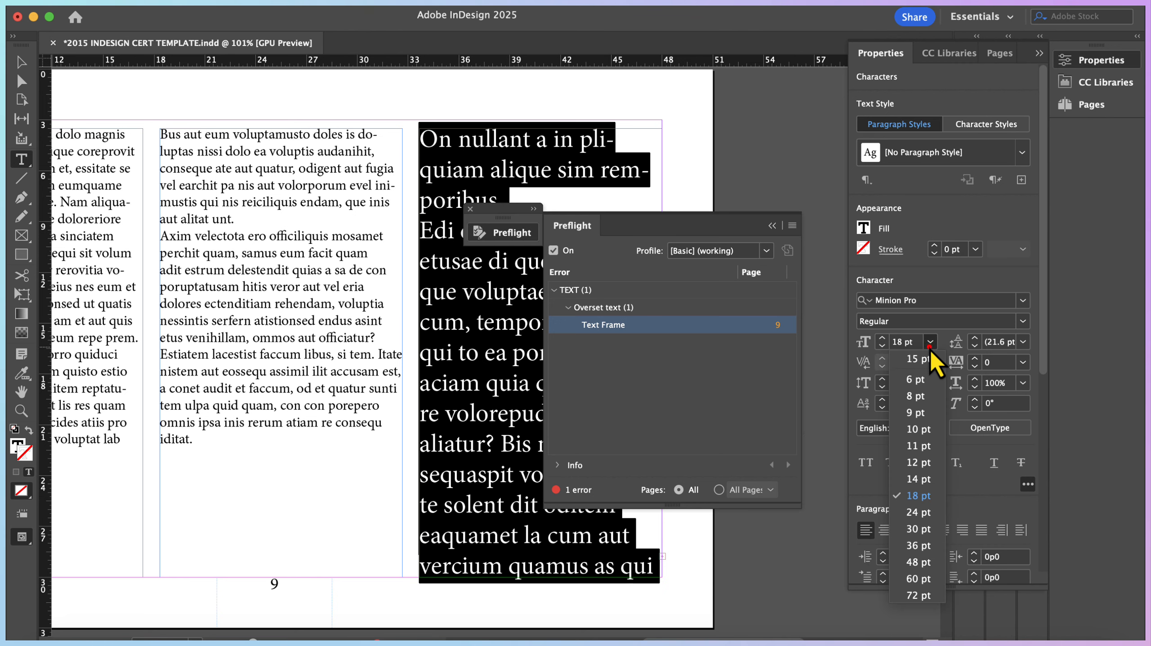
left_click(920, 435)
left_click(805, 575)
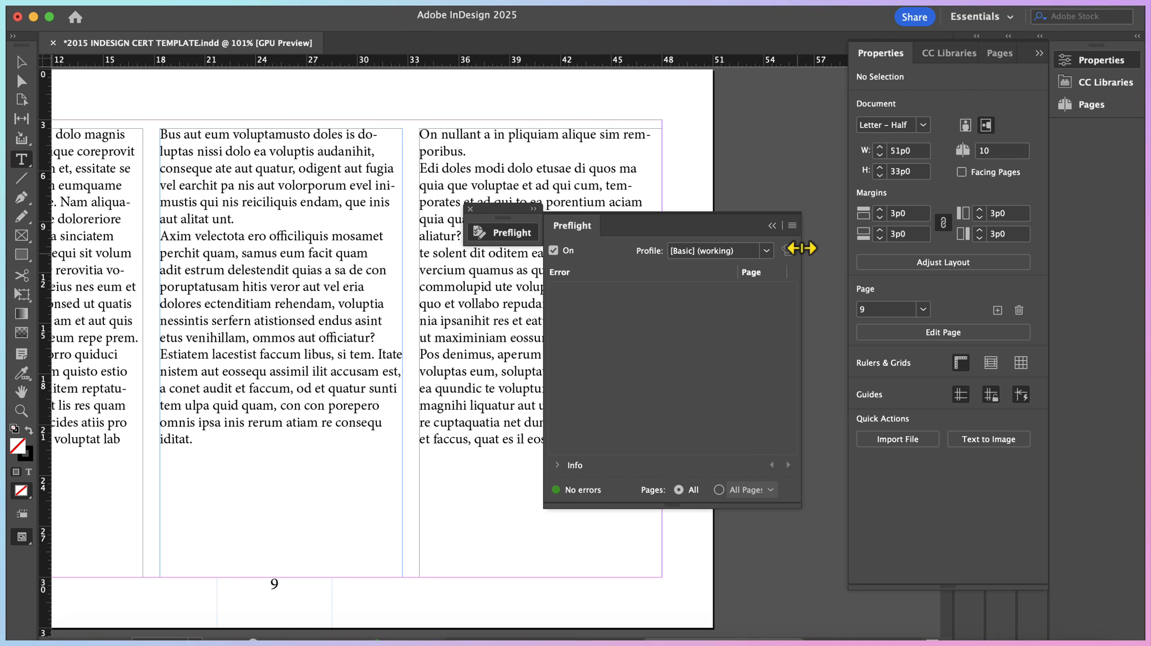
left_click(470, 209)
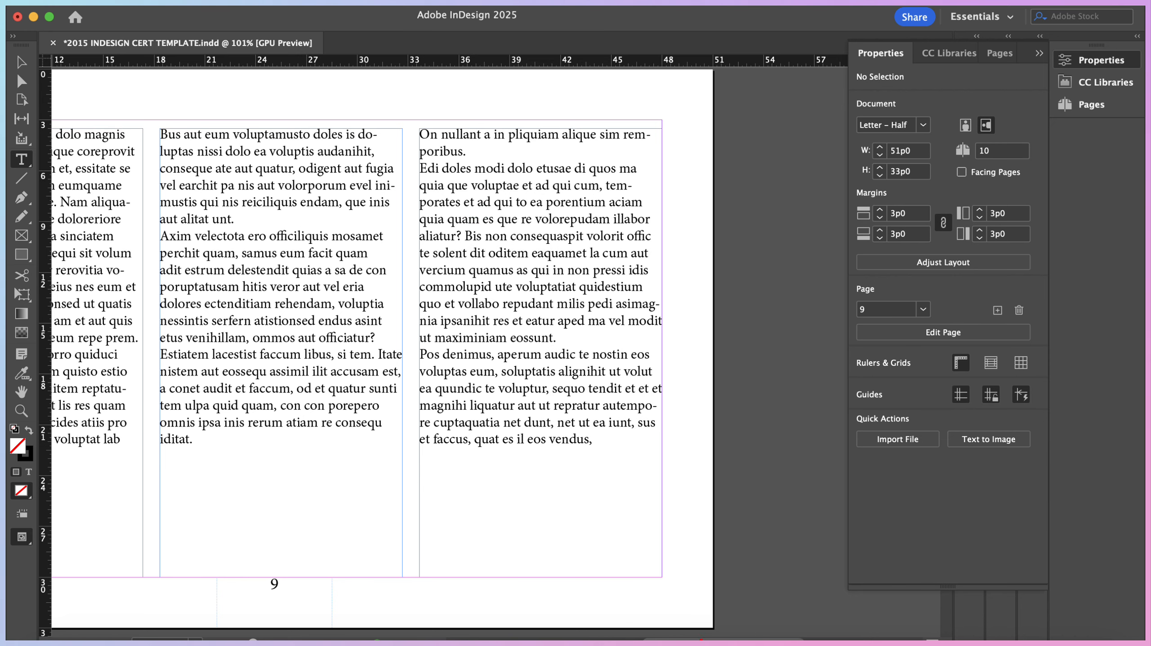
Move the "Sunny Day Designs" text frame on page 10 off the yellow circle, past the page's upper-left corner
scroll(452, 348, "left", 5)
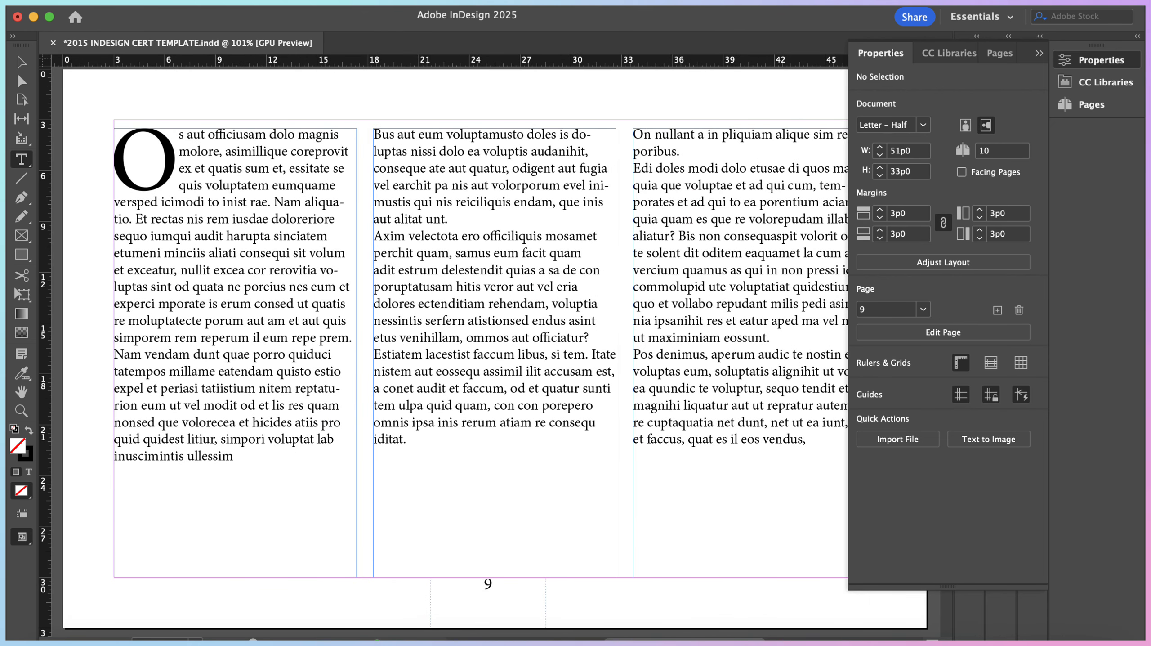
left_click(585, 313)
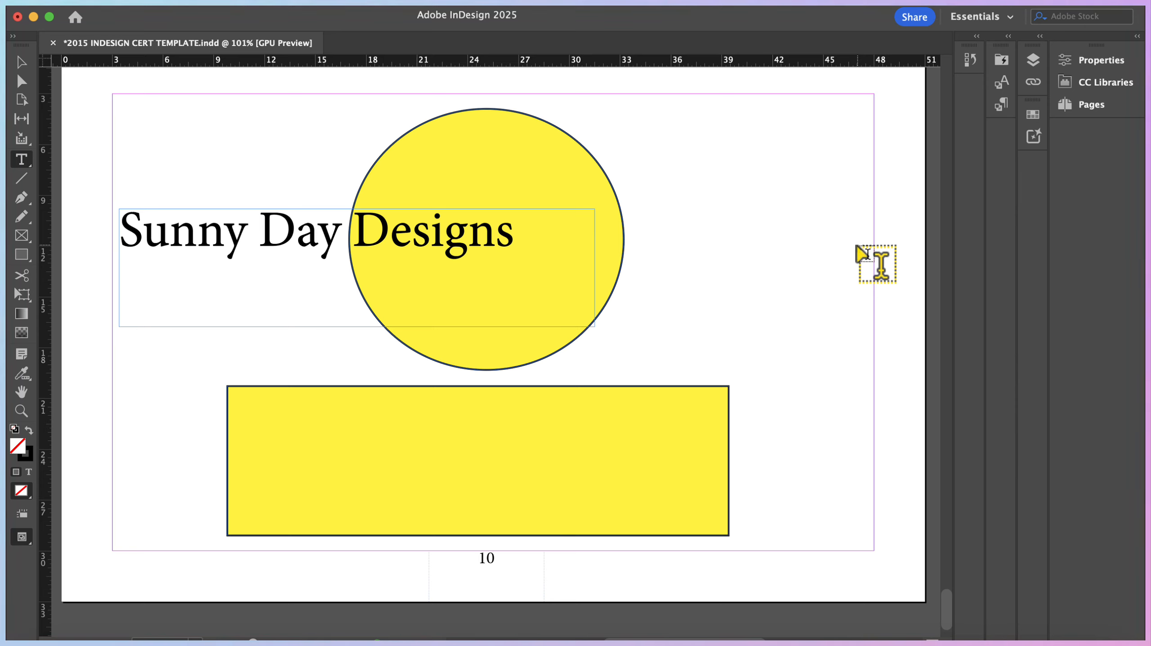
left_click(21, 63)
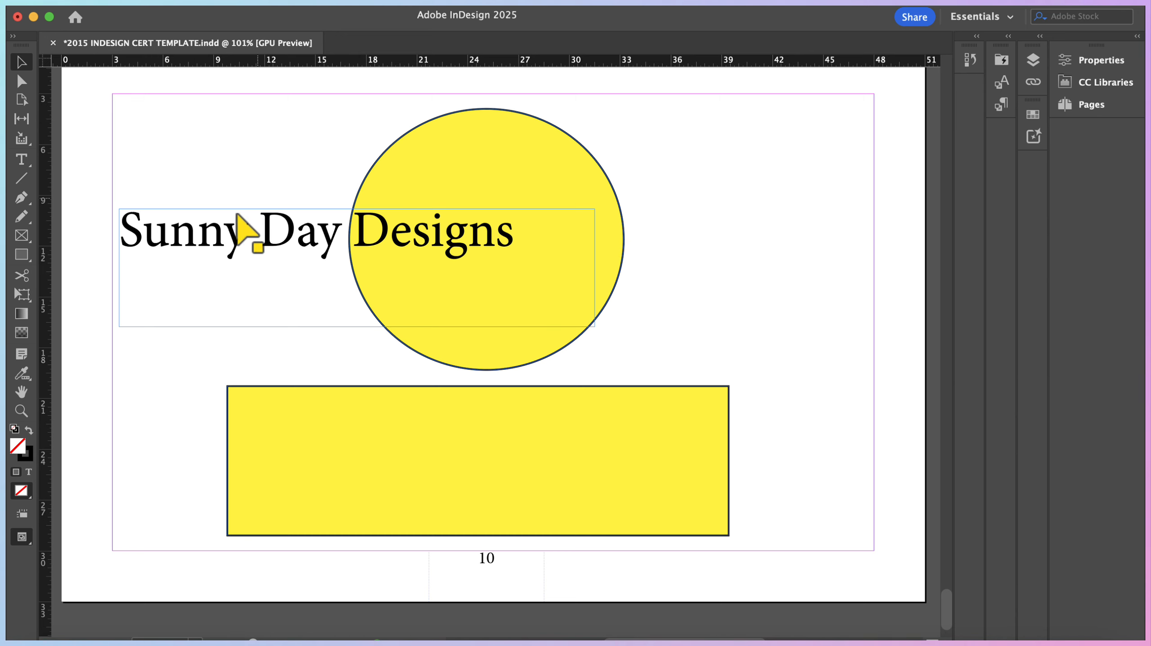
left_click_drag(246, 226, 59, 113)
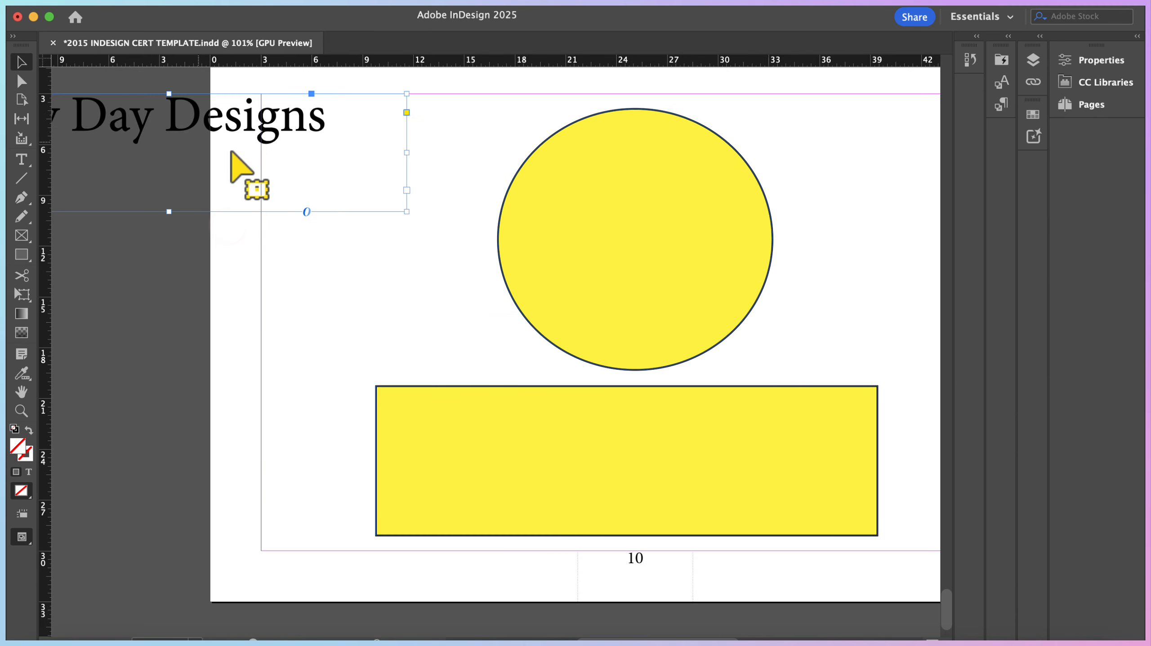
Move the yellow circle on page 10 down so it overlaps the rectangle, centred horizontally on it
left_click(631, 262)
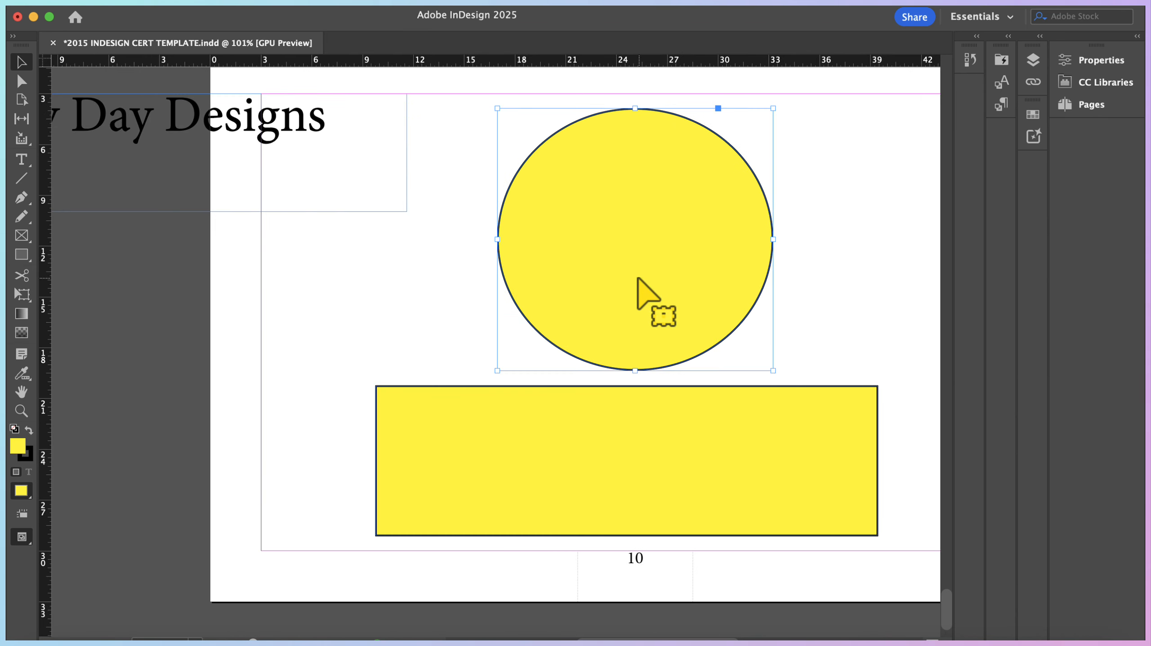
left_click(503, 398, "shift")
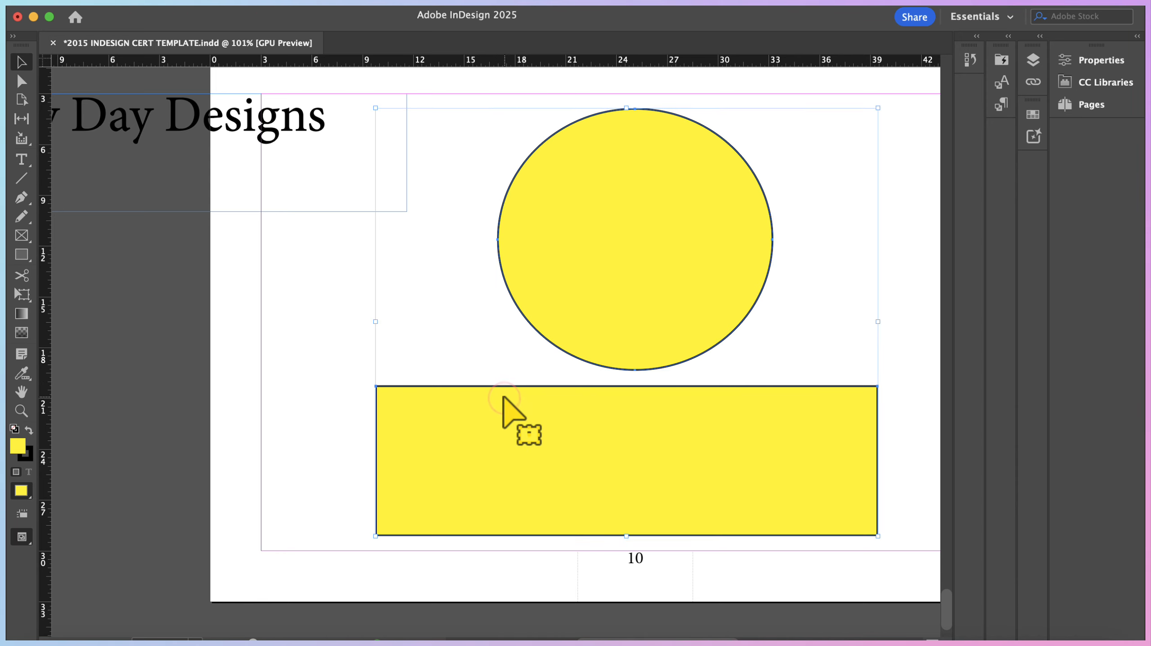
left_click(506, 360)
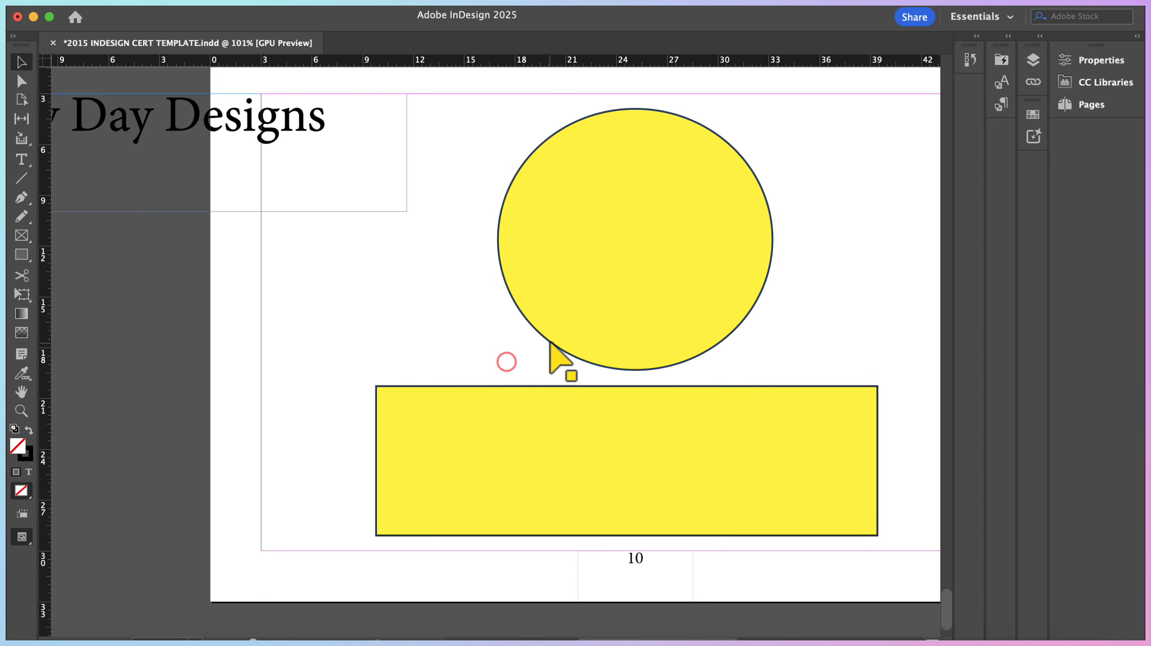
left_click_drag(571, 335, 693, 360)
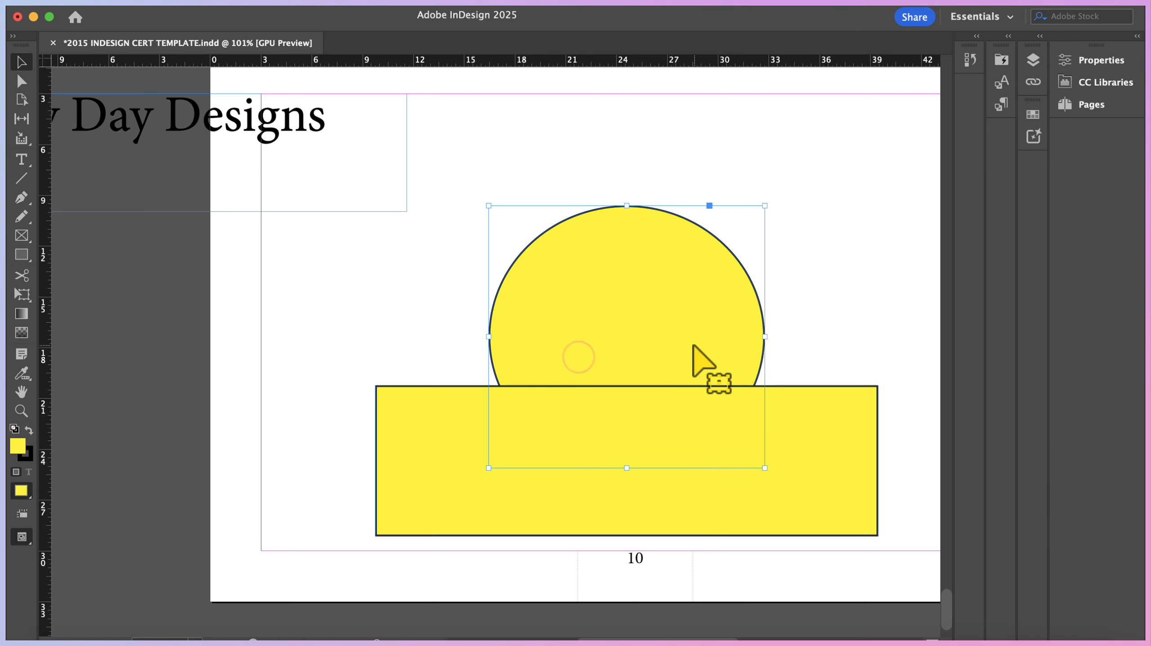
Select the circle and rectangle on page 10 together and merge them into one shape with the Pathfinder Add operation
left_click(448, 395, "shift")
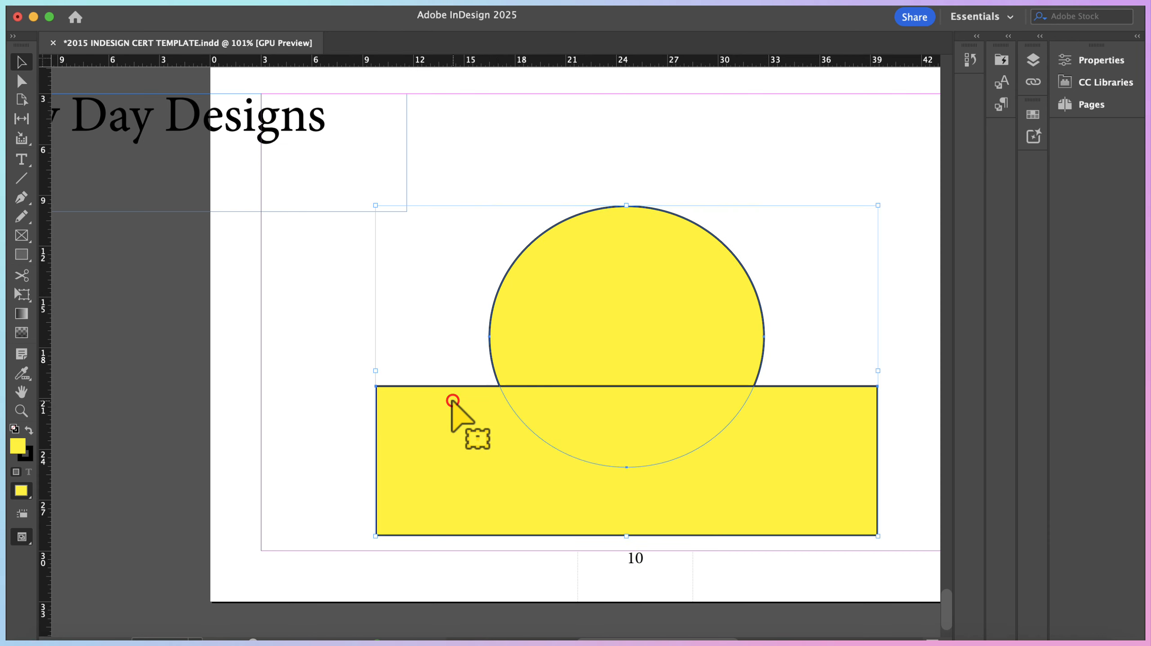
left_click(311, 374)
left_click_drag(327, 350, 799, 563)
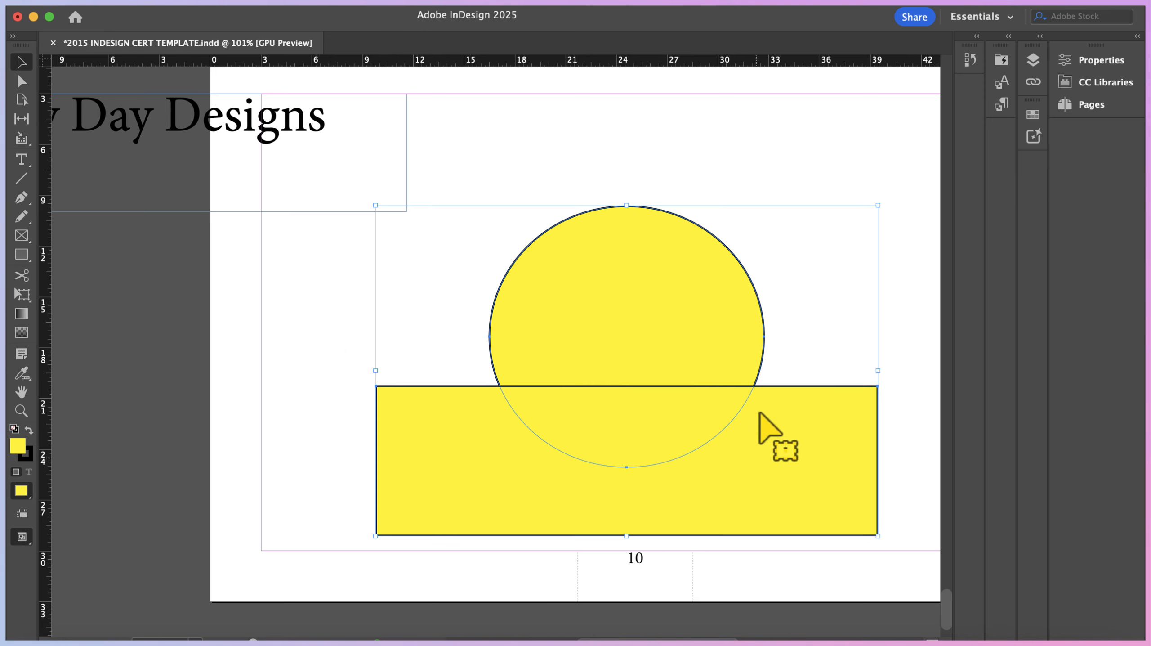
left_click_drag(1146, 90, 1130, 90)
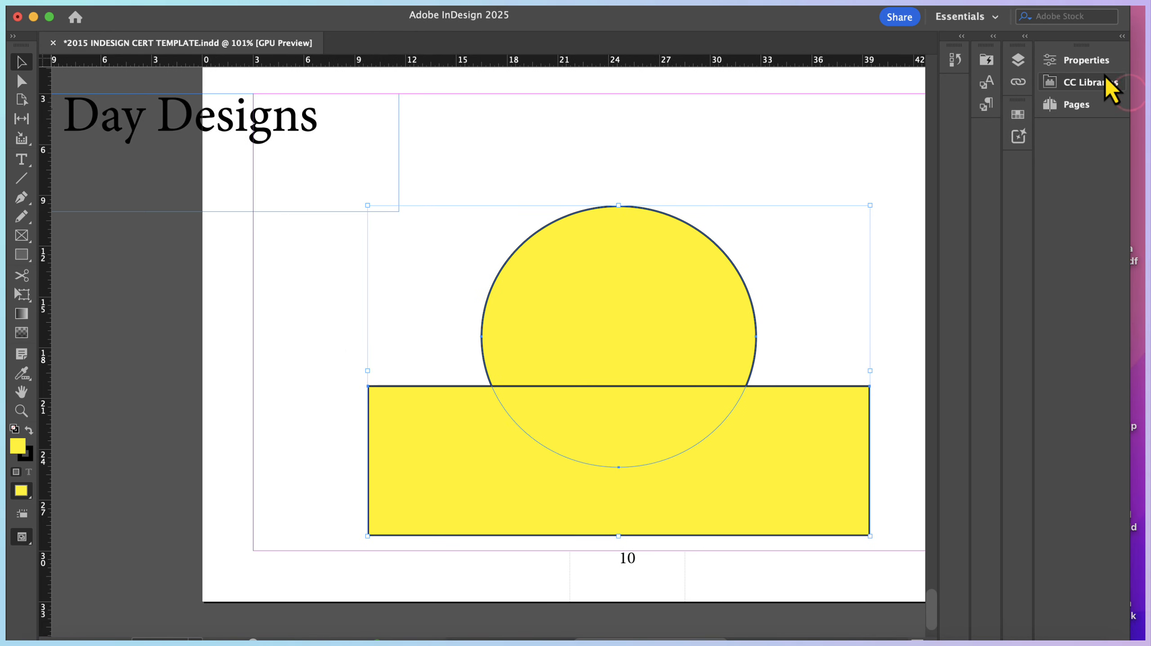
left_click(1092, 65)
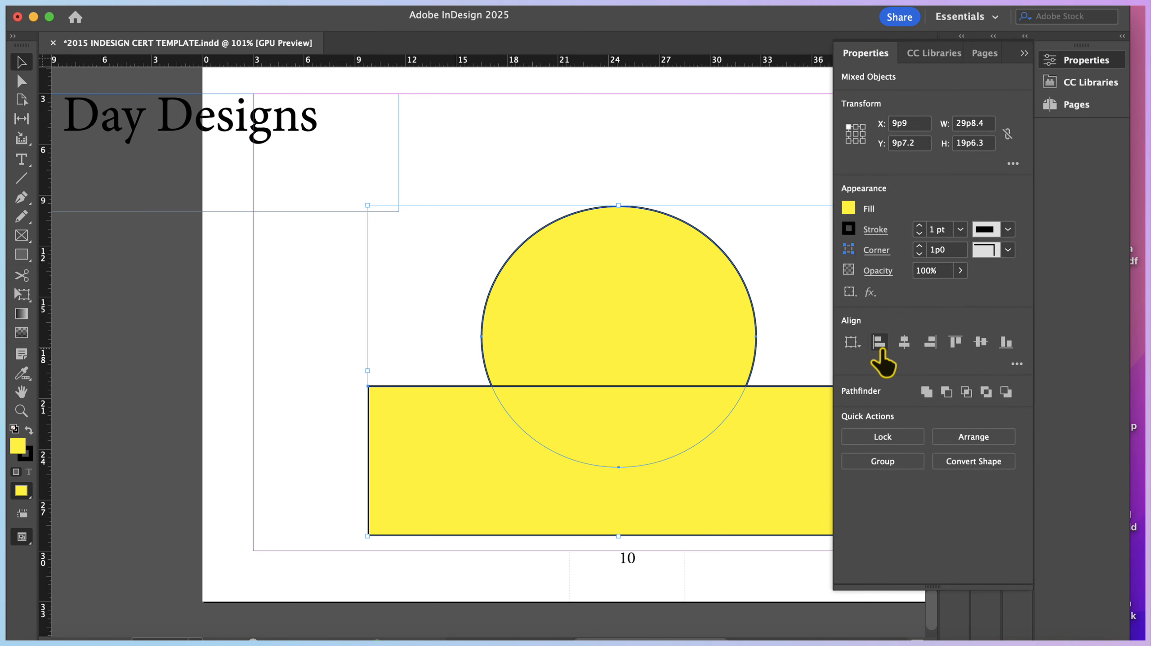
left_click(925, 392)
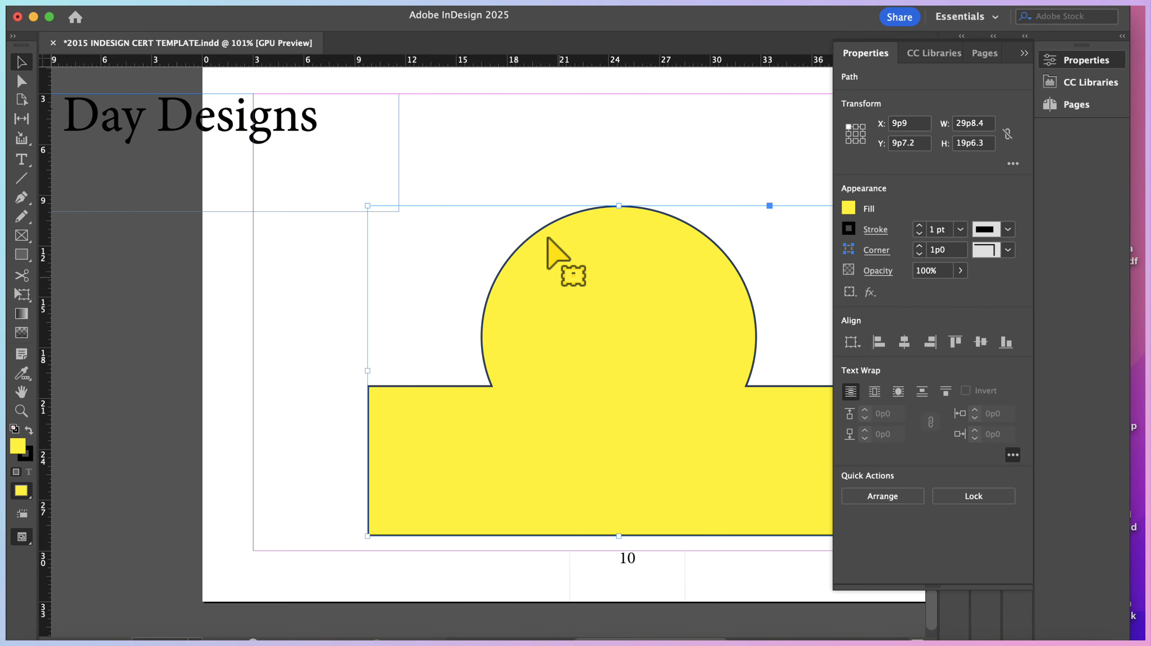
Place the "Sunny Day Designs" text on the rectangular lower part of the merged yellow shape
left_click(480, 165)
left_click_drag(216, 119, 716, 467)
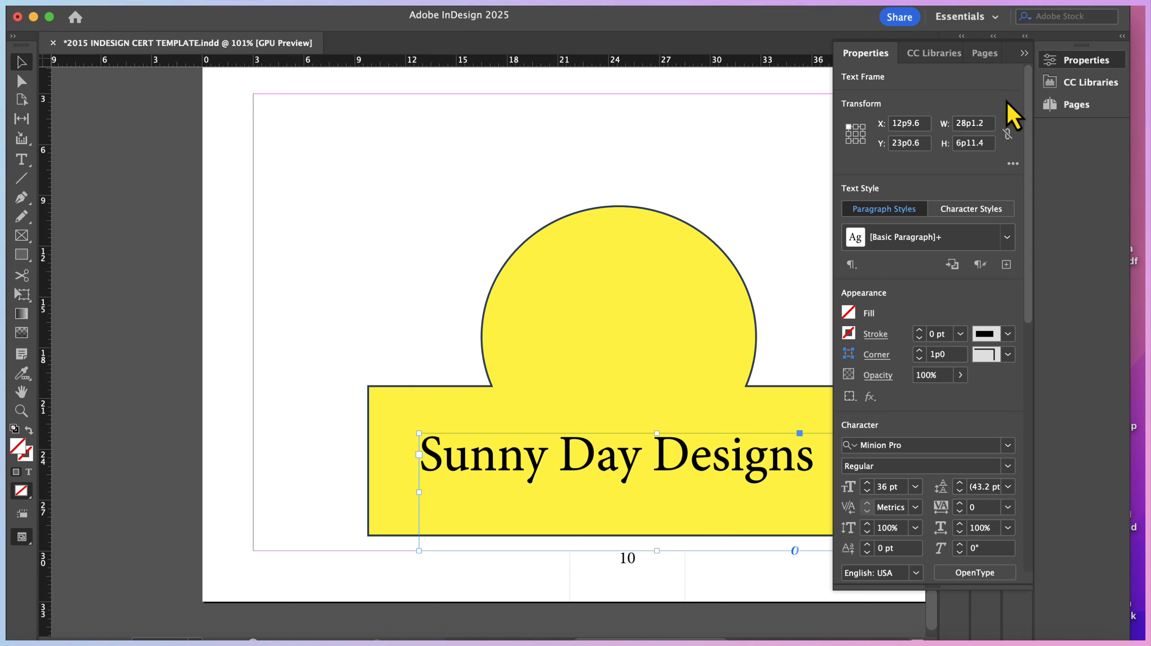
left_click(1023, 53)
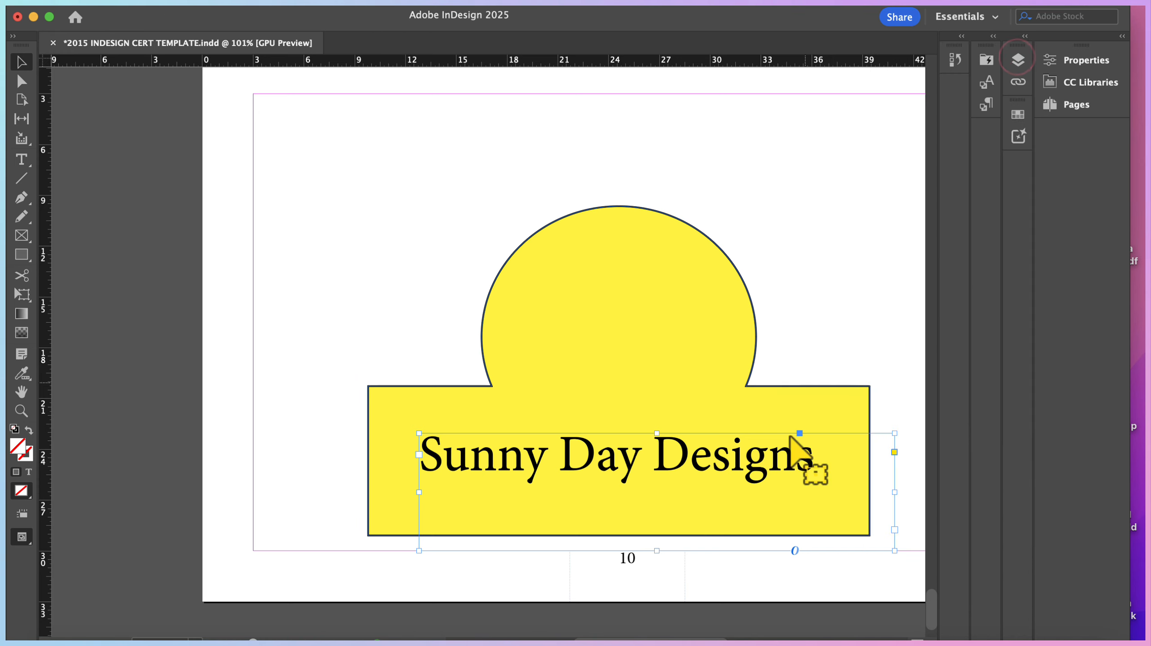
left_click_drag(814, 471, 795, 476)
left_click(859, 272)
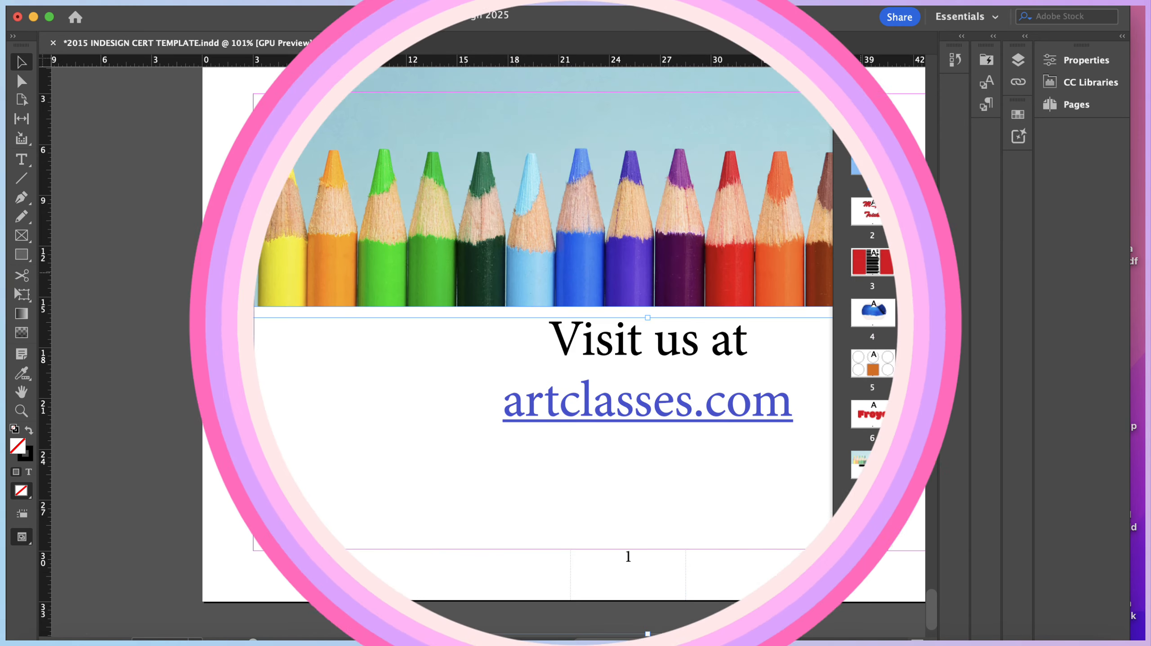
Review the document's page thumbnails and start an export in the Adobe PDF (Interactive) format
scroll(966, 347, "down", 3)
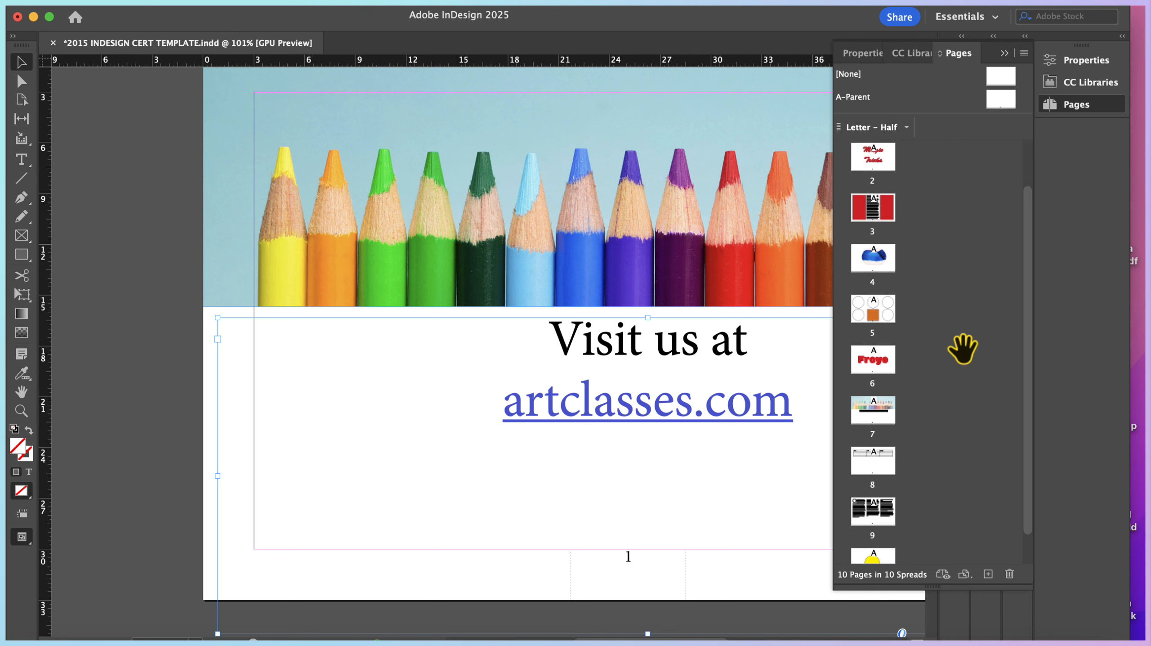
scroll(960, 348, "up", 3)
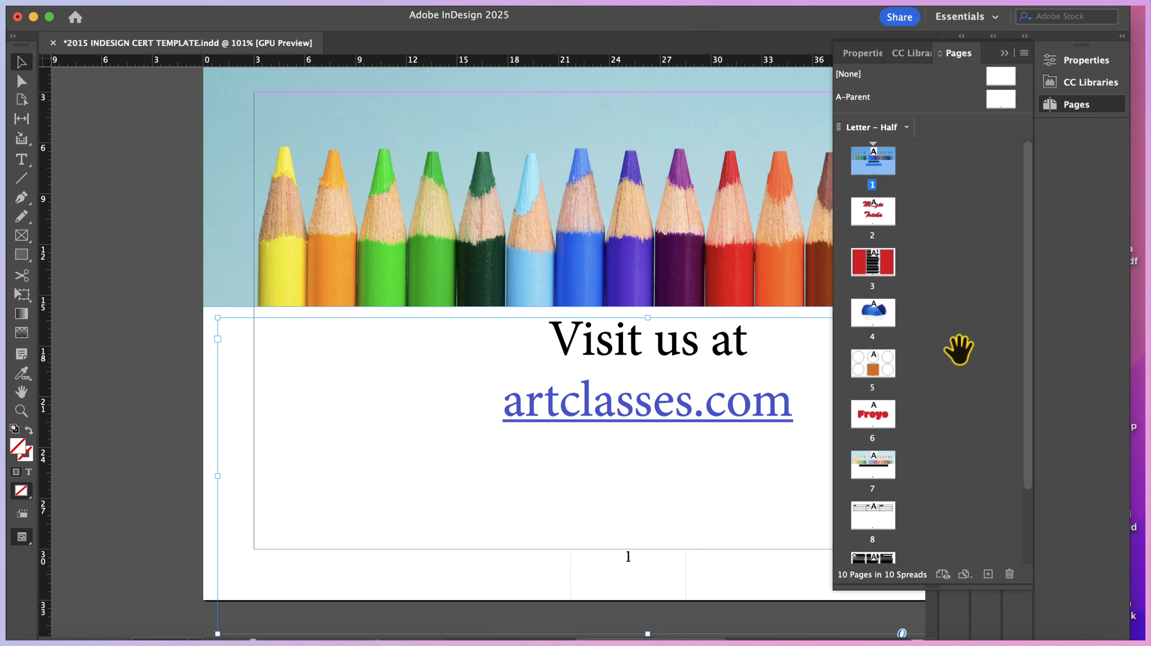
left_click(124, 9)
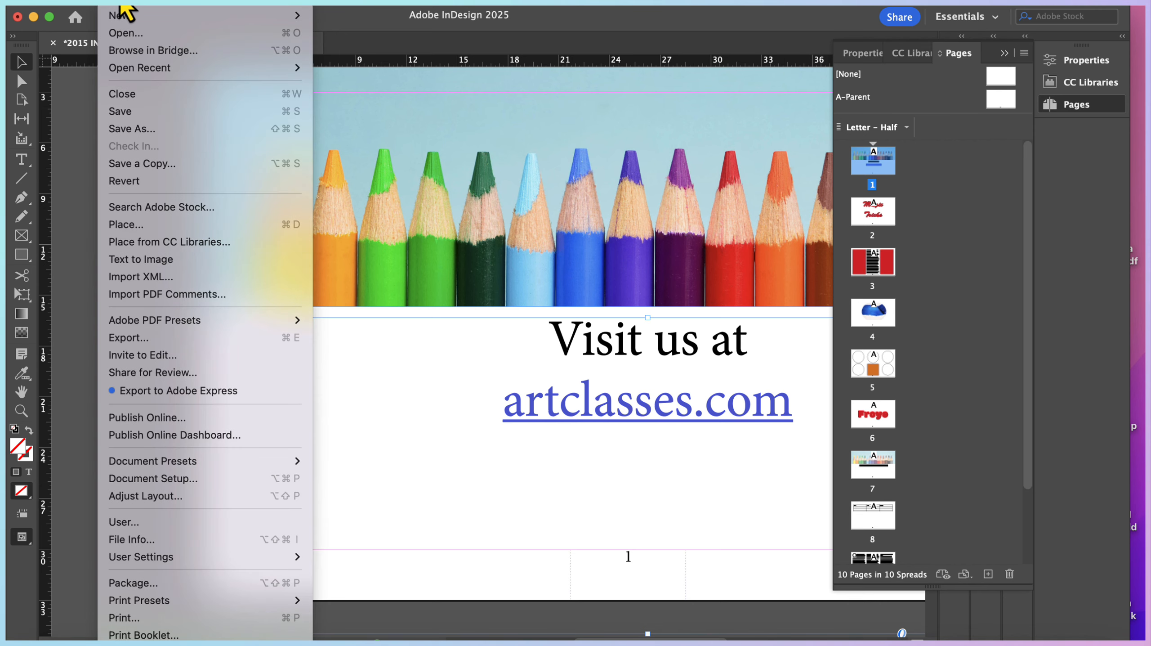
left_click(144, 339)
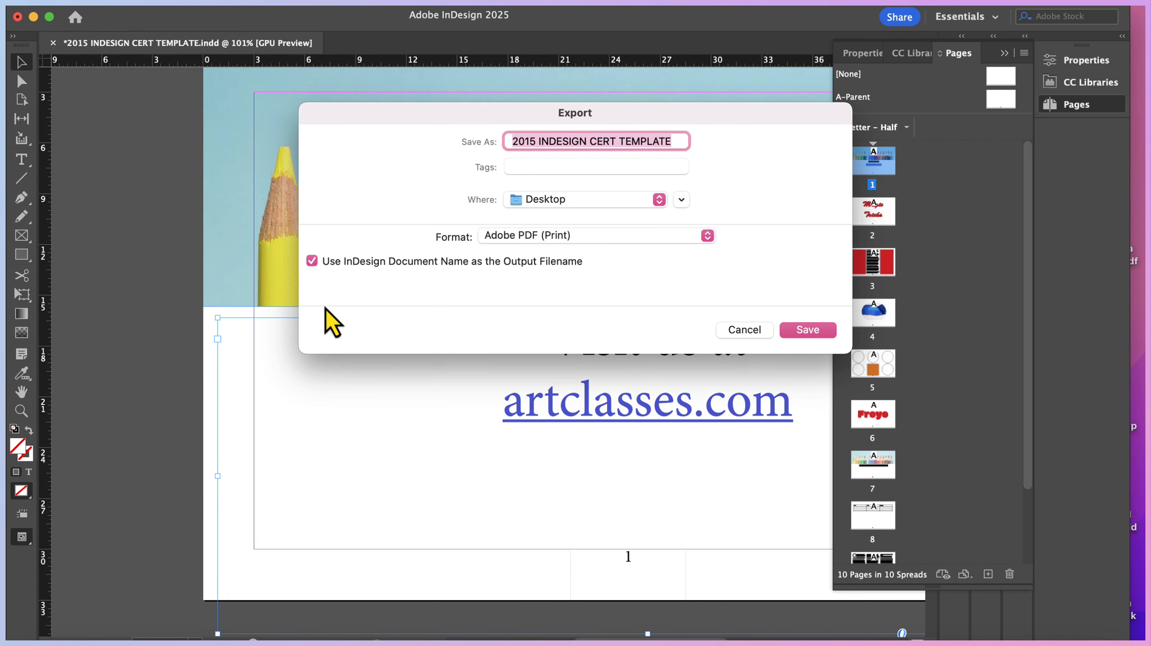
left_click(556, 238)
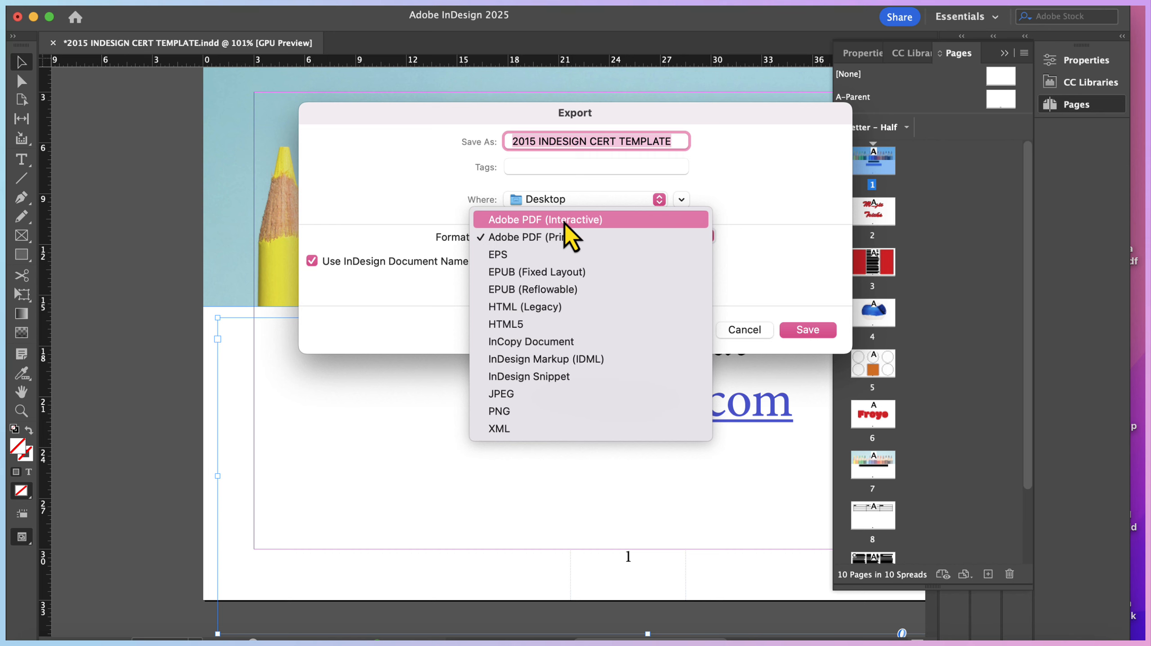
left_click(565, 223)
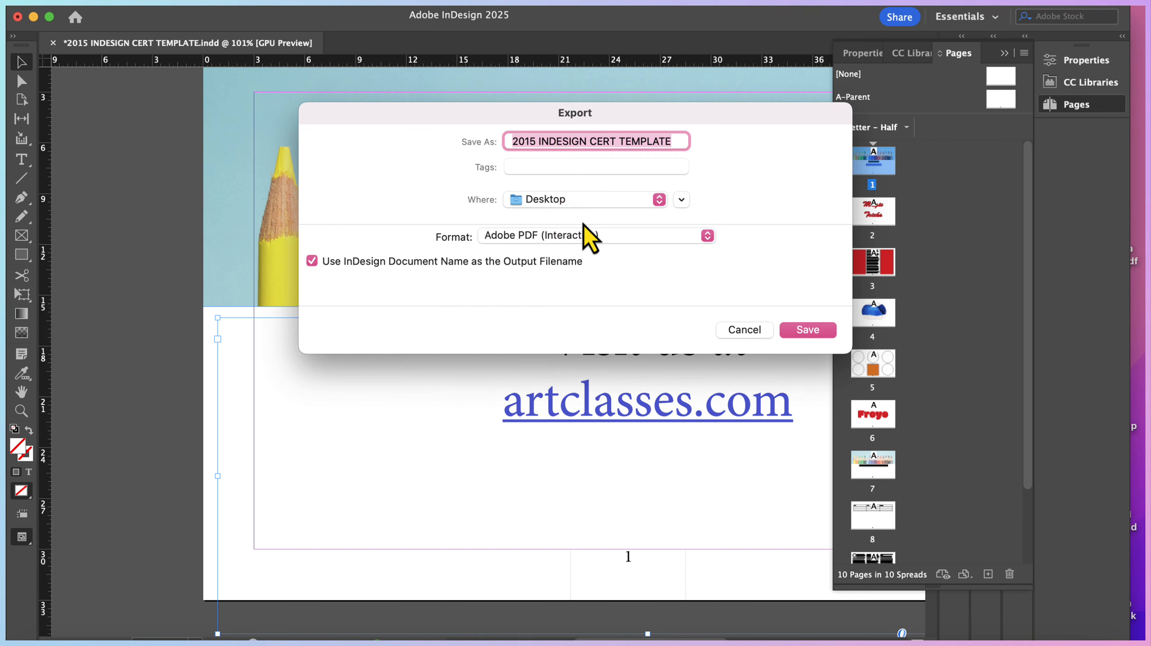
Name the output file "final draft 2015 indesign challenge" on the Desktop and export all pages as an interactive PDF
key("BackSpace")
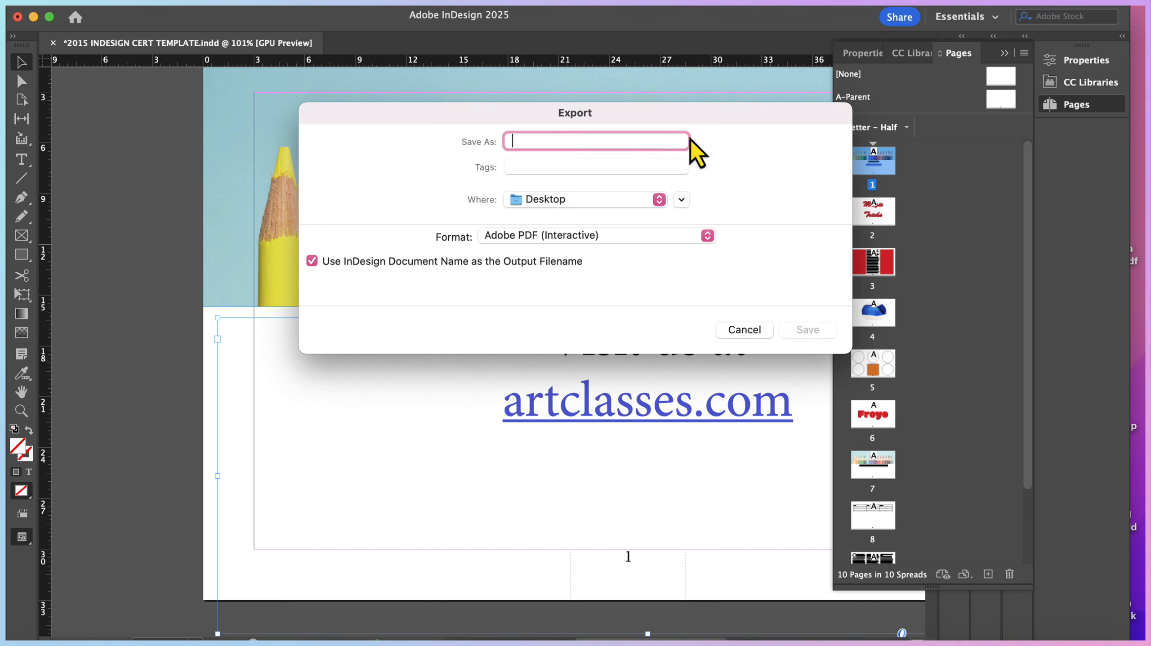
type("final dra")
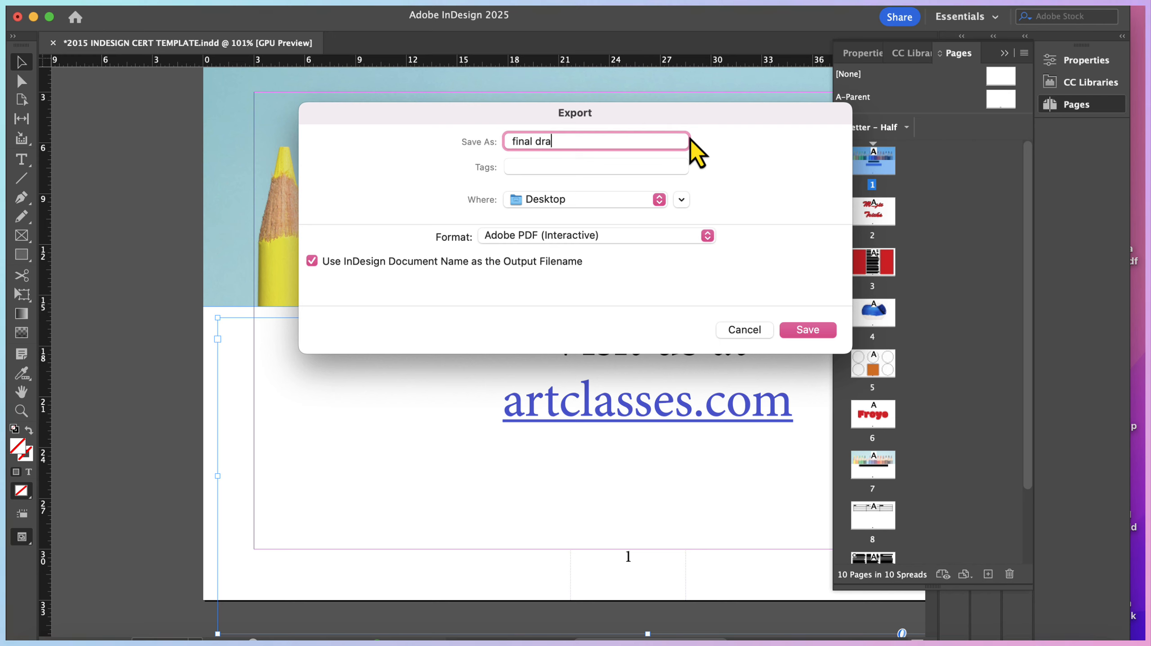
type("ft 2015 indesign ch")
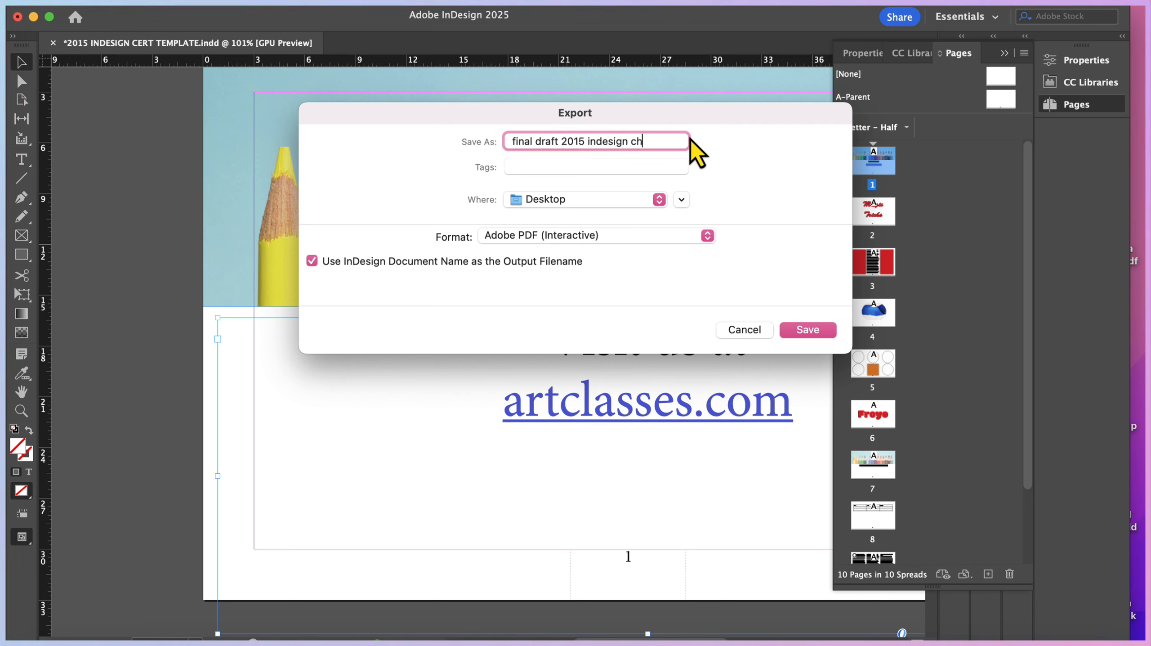
type("allengs")
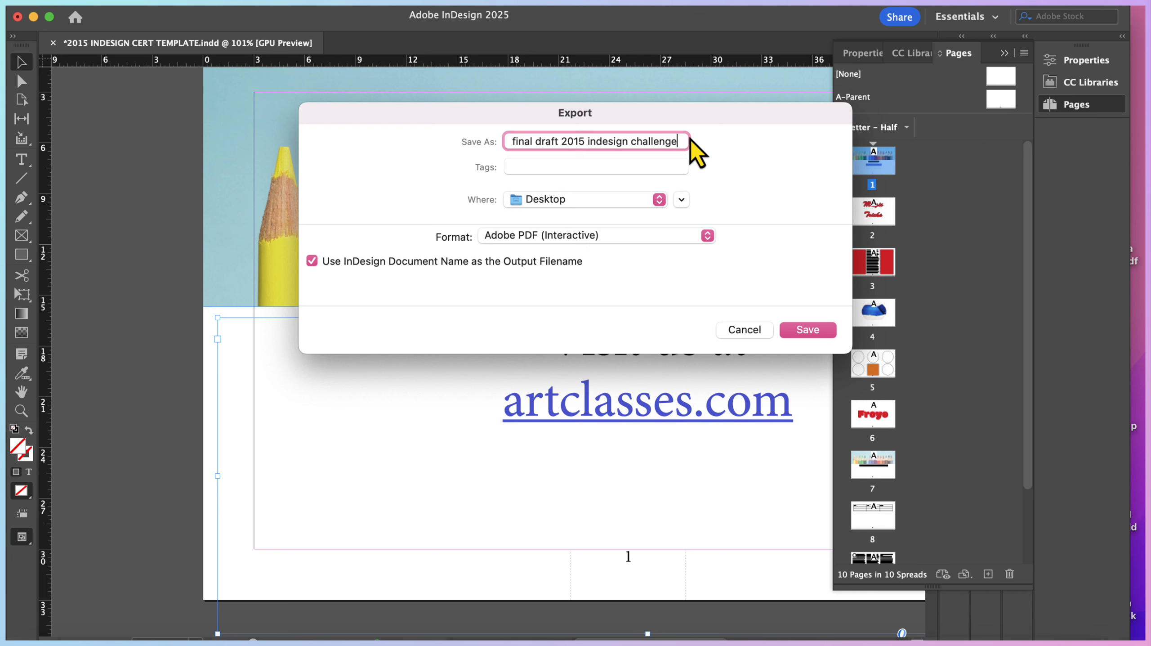
left_click(816, 334)
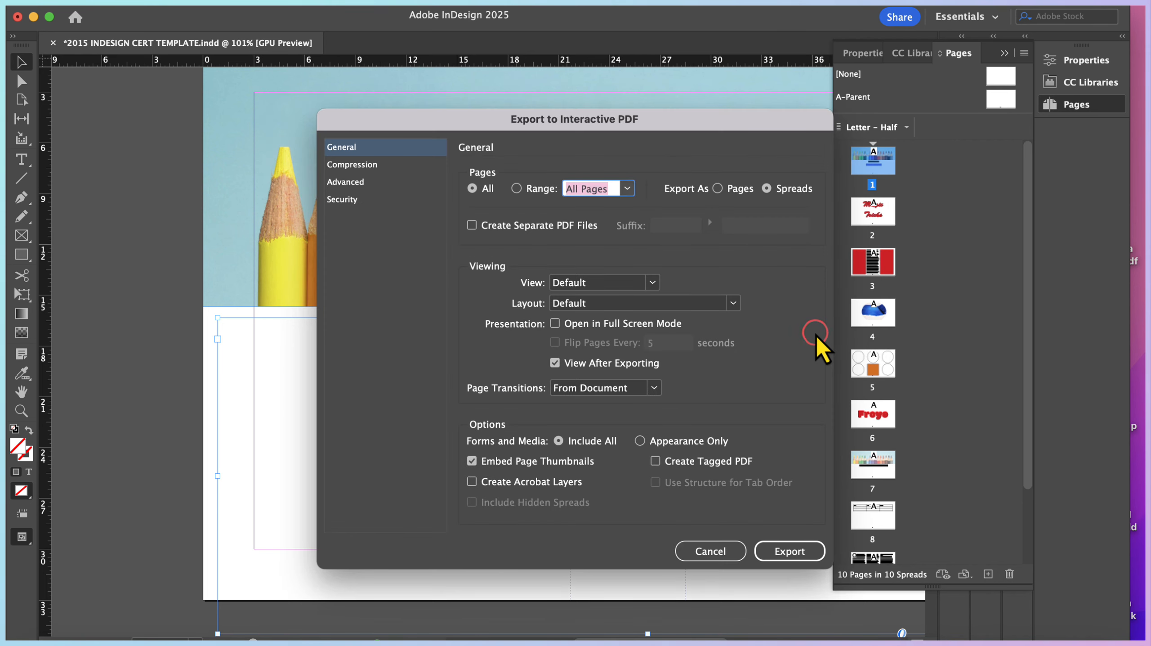
left_click(778, 555)
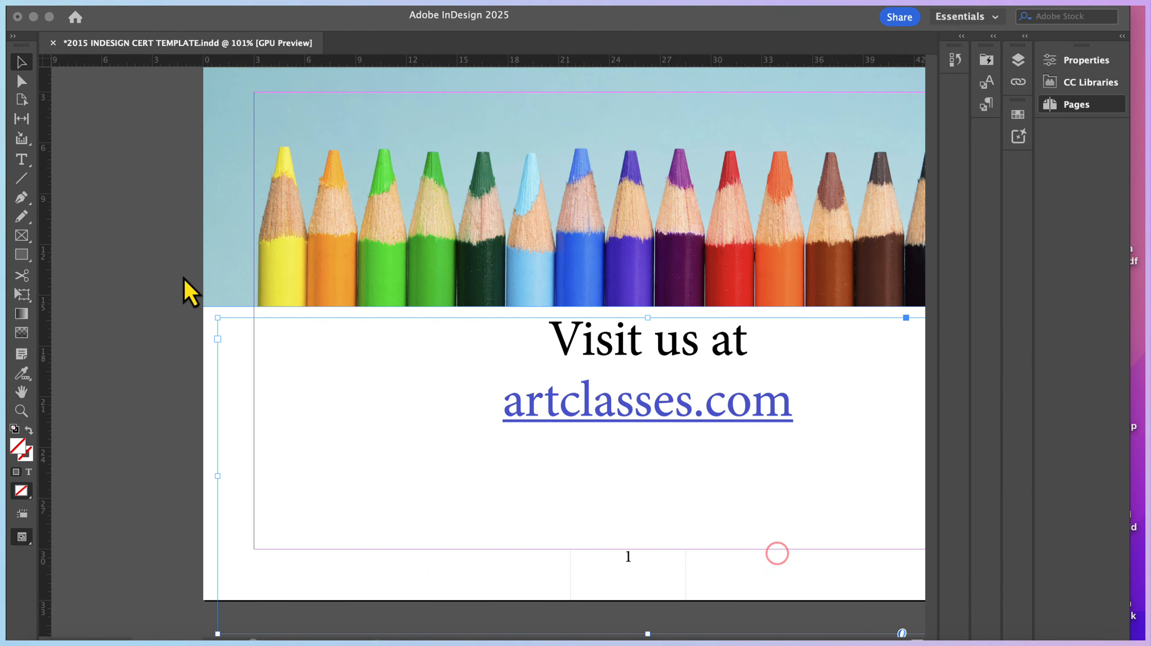